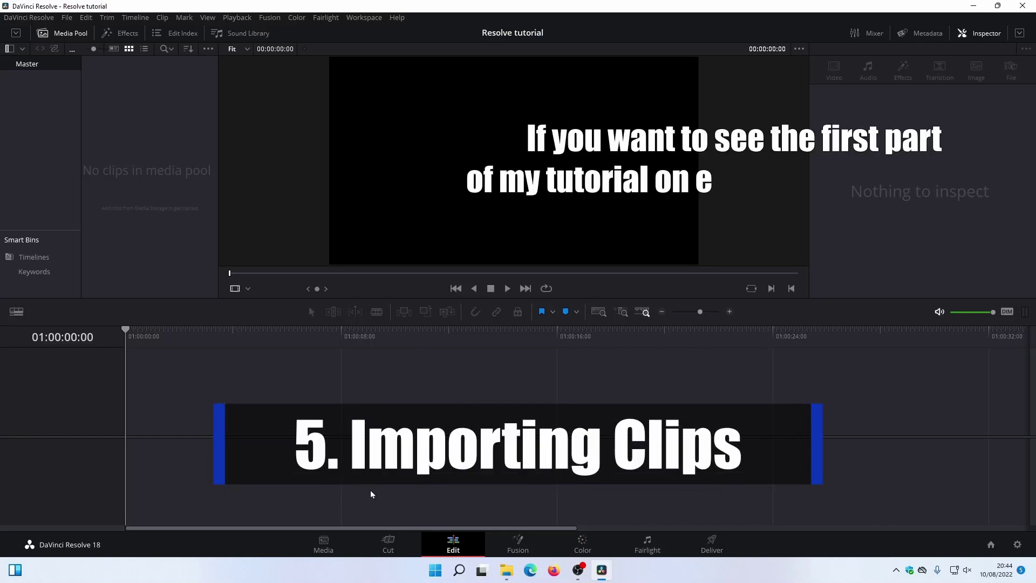
Open the interview footage folder on the Media page and preview several clips, scrubbing through 00048.MTS.
left_click(324, 545)
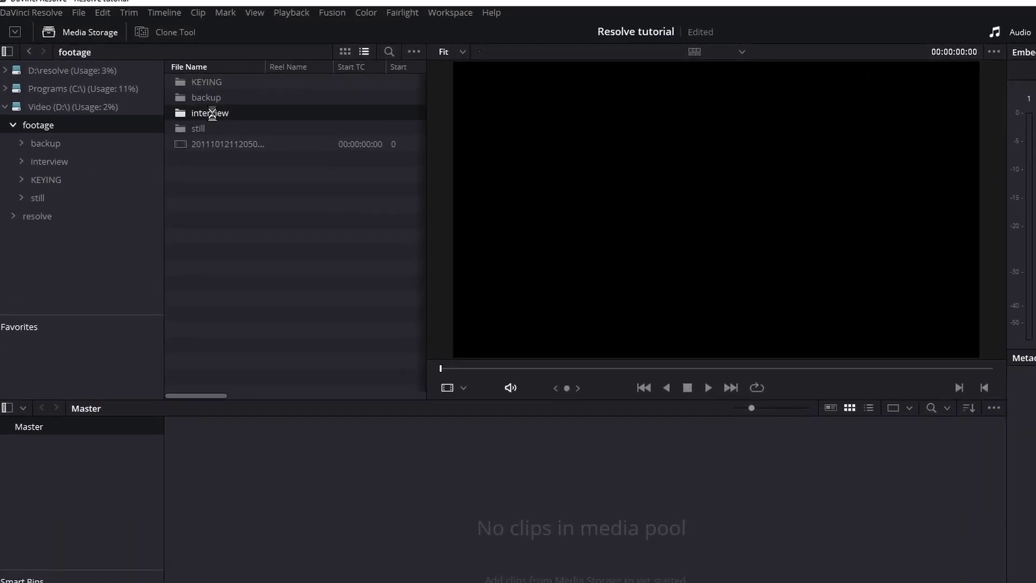
double_click(210, 112)
left_click(193, 83)
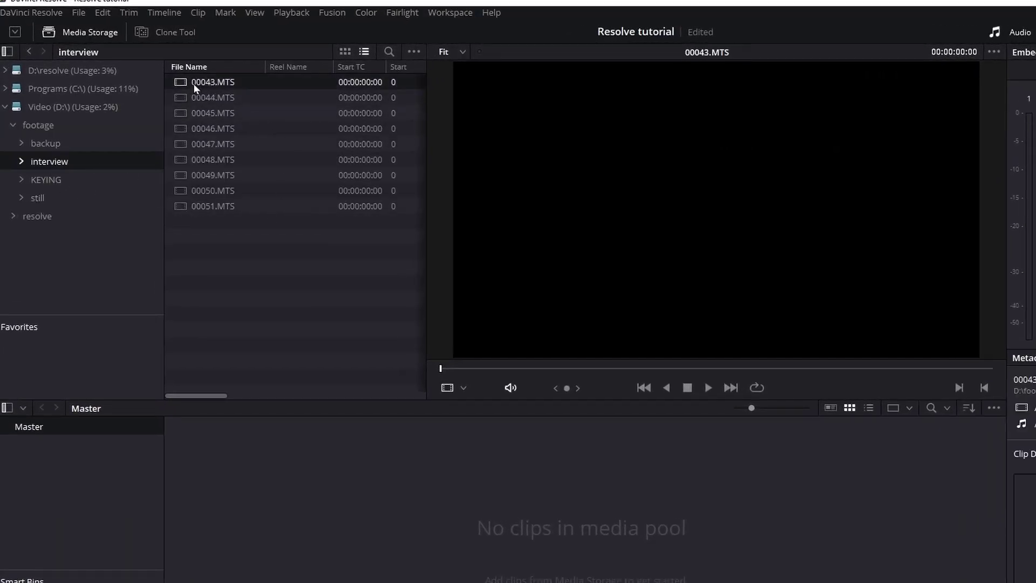
left_click(227, 99)
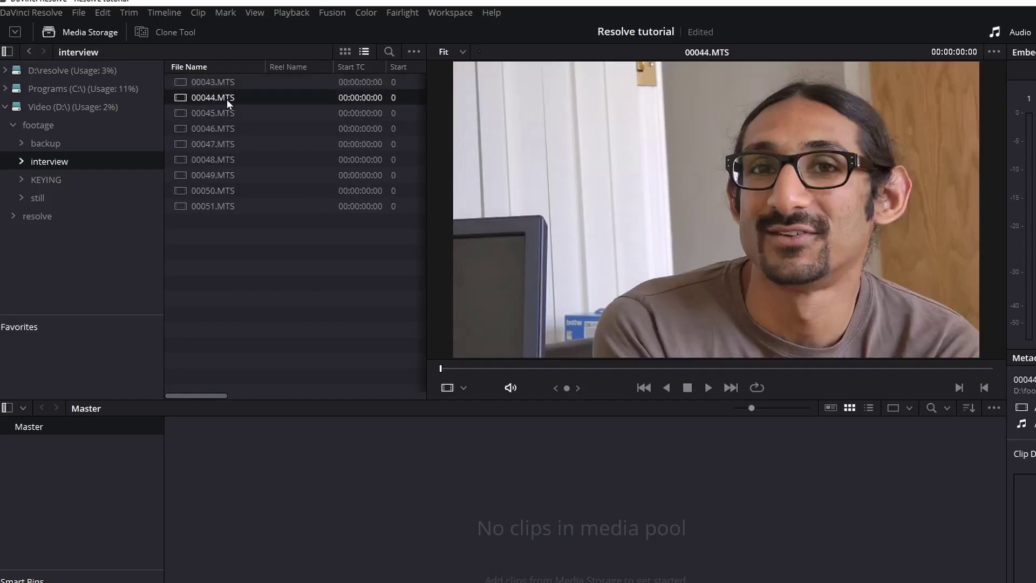
left_click(234, 144)
left_click(217, 160)
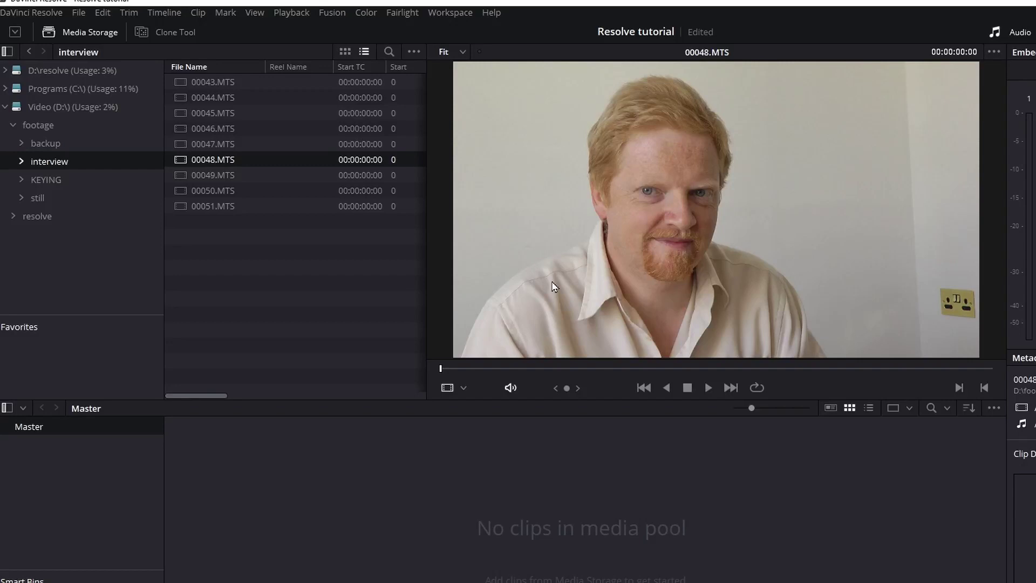
left_click_drag(524, 369, 497, 370)
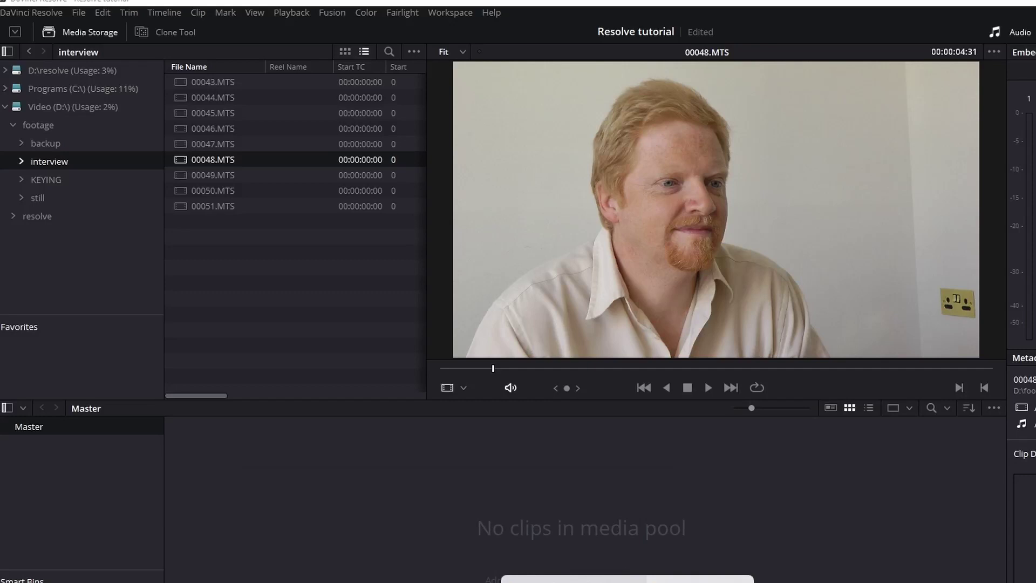
Switch to File Explorer and examine the interview folder's structure down through AVCHD and BDMV to the files in STREAM.
left_click(594, 573)
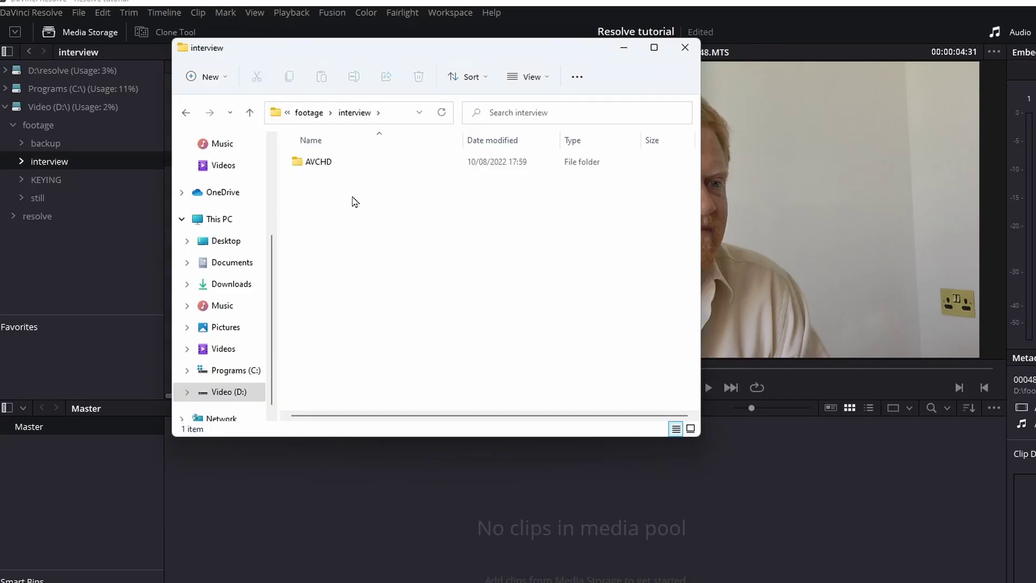
double_click(309, 166)
double_click(324, 163)
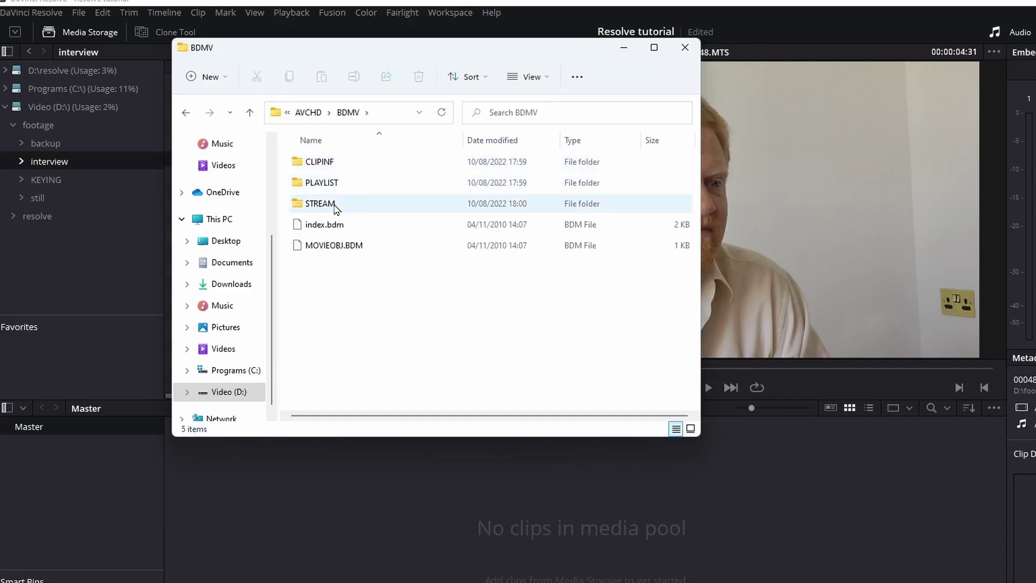
double_click(333, 207)
left_click(325, 227)
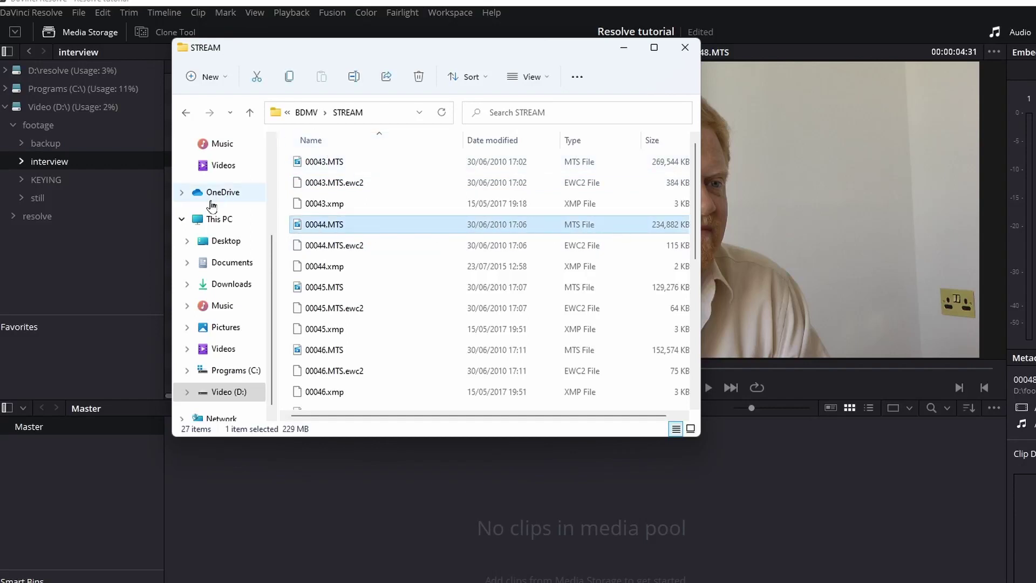
left_click(43, 162)
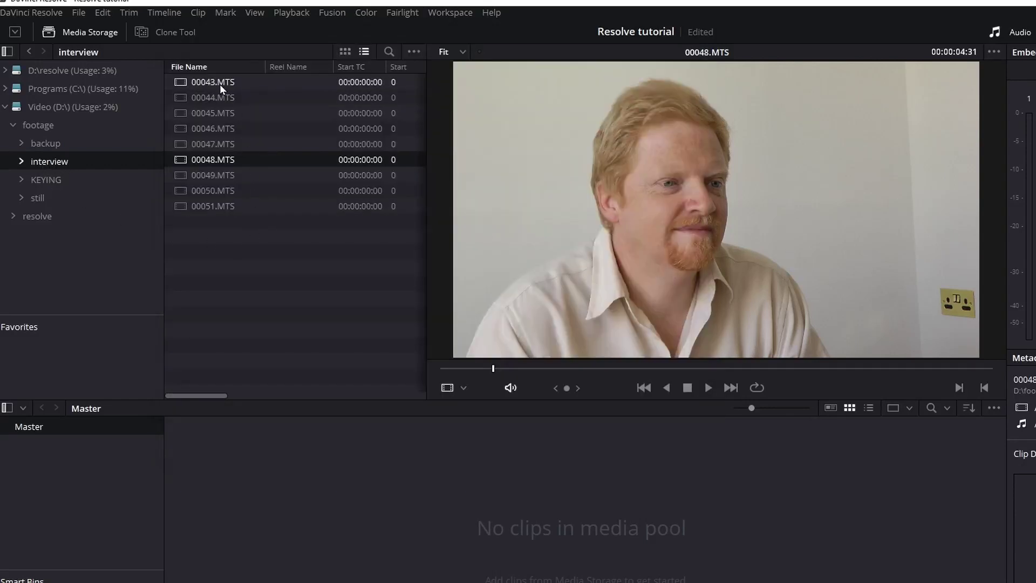
Return to DaVinci Resolve and preview the interview folder's clips one after another, ending with 00043.MTS.
left_click(215, 101)
left_click(221, 160)
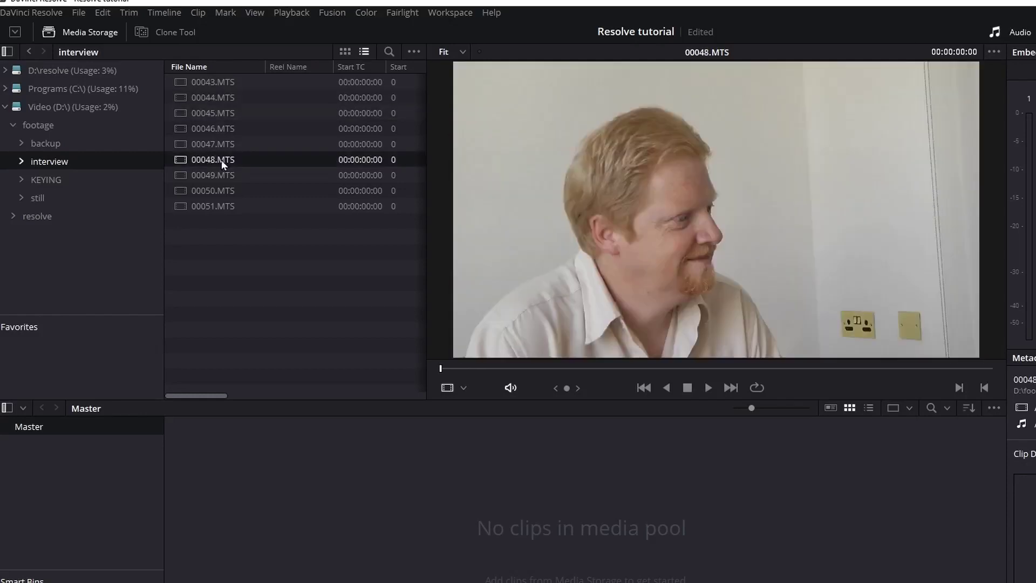
left_click(222, 175)
left_click(227, 158)
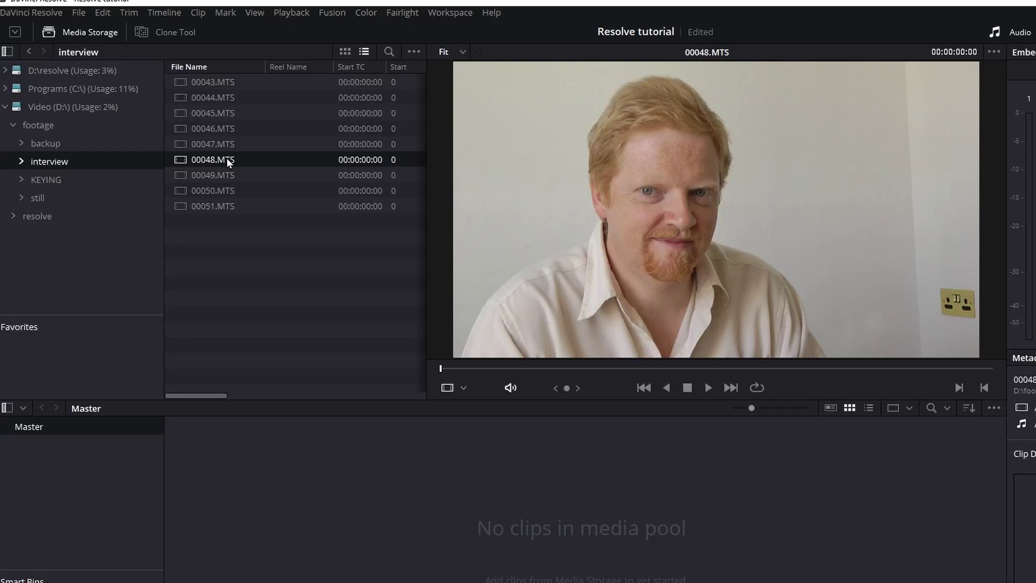
left_click(226, 141)
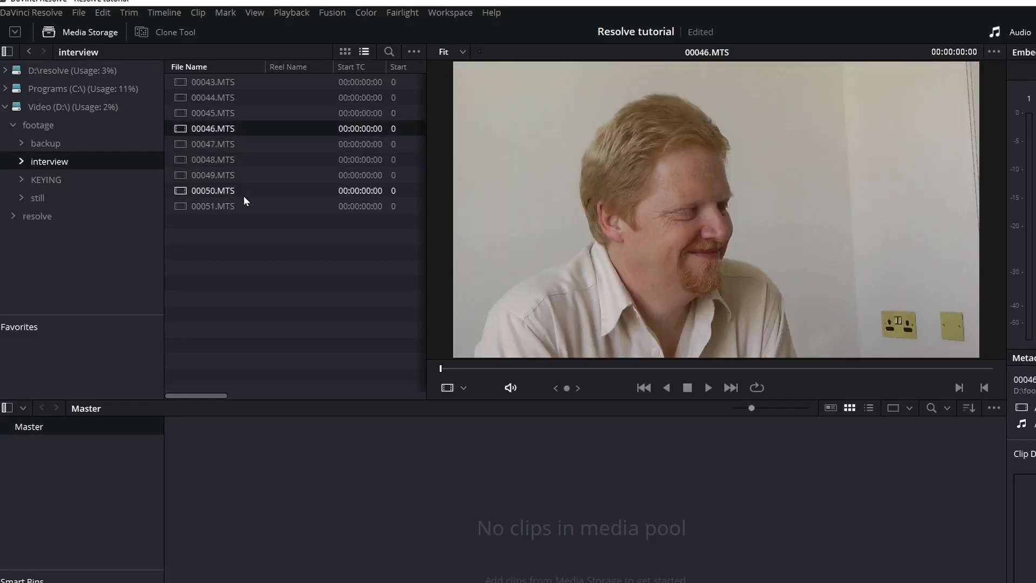
left_click(226, 113)
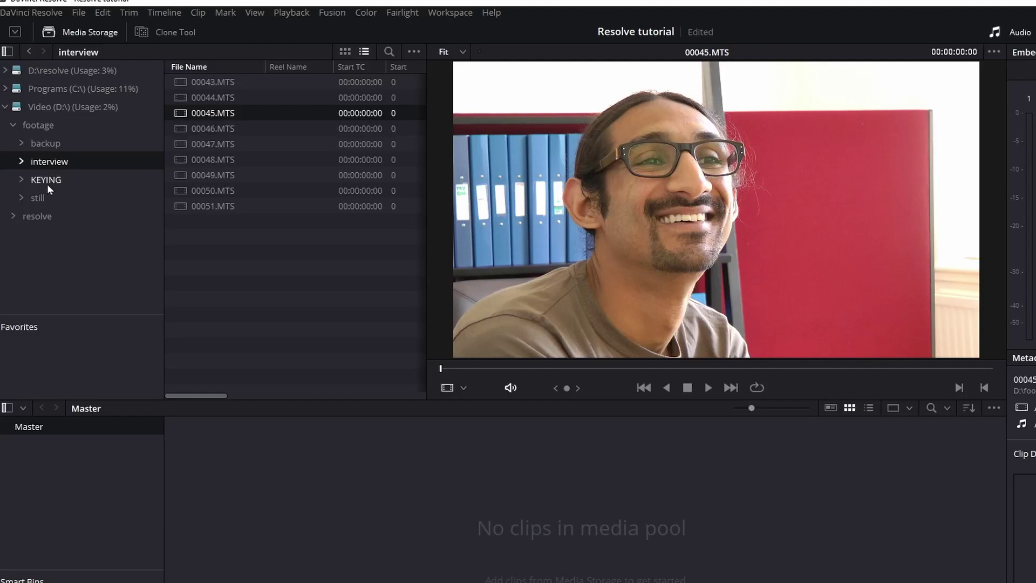
left_click(222, 176)
left_click(221, 98)
left_click(225, 145)
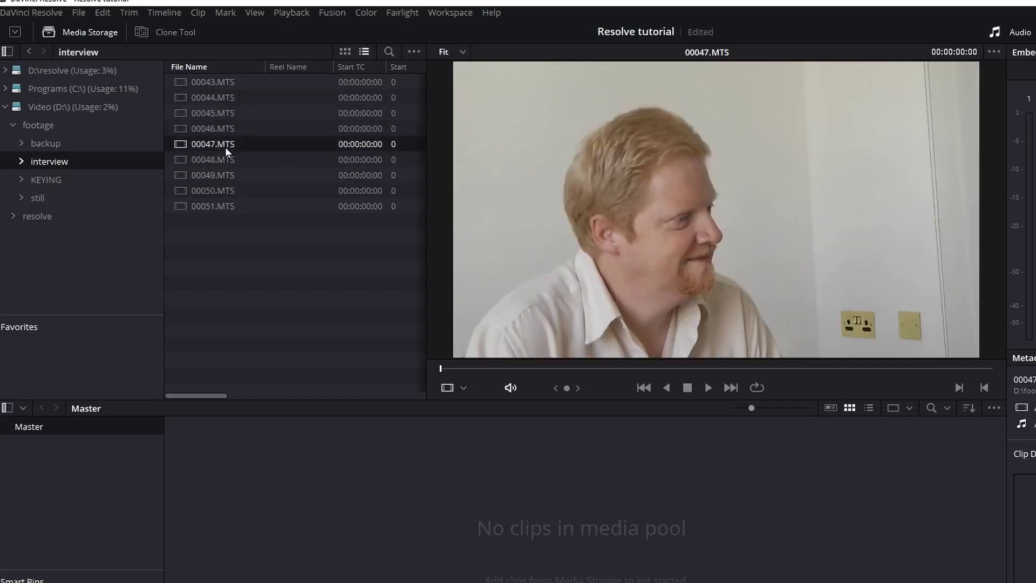
left_click(225, 160)
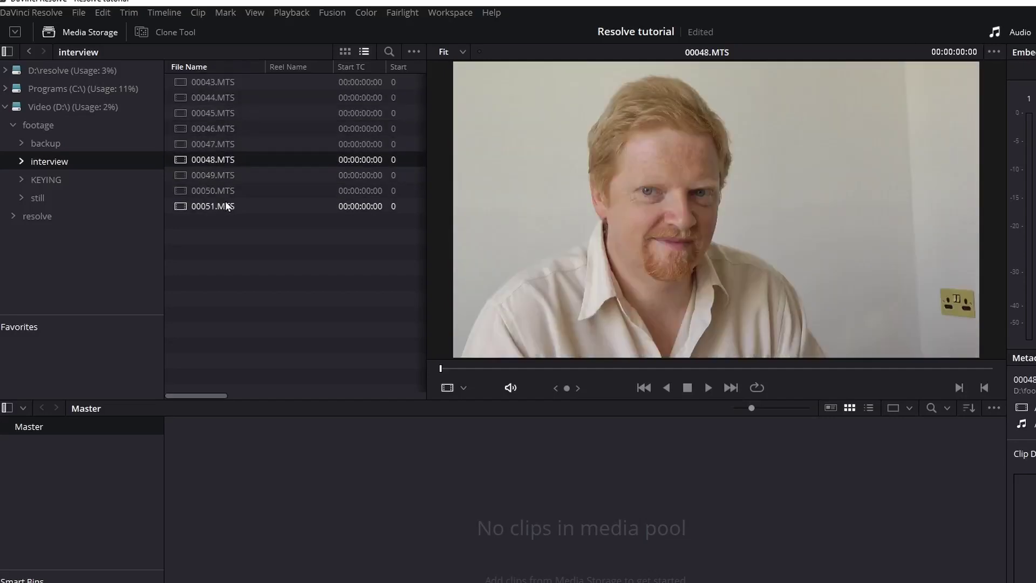
left_click(215, 191)
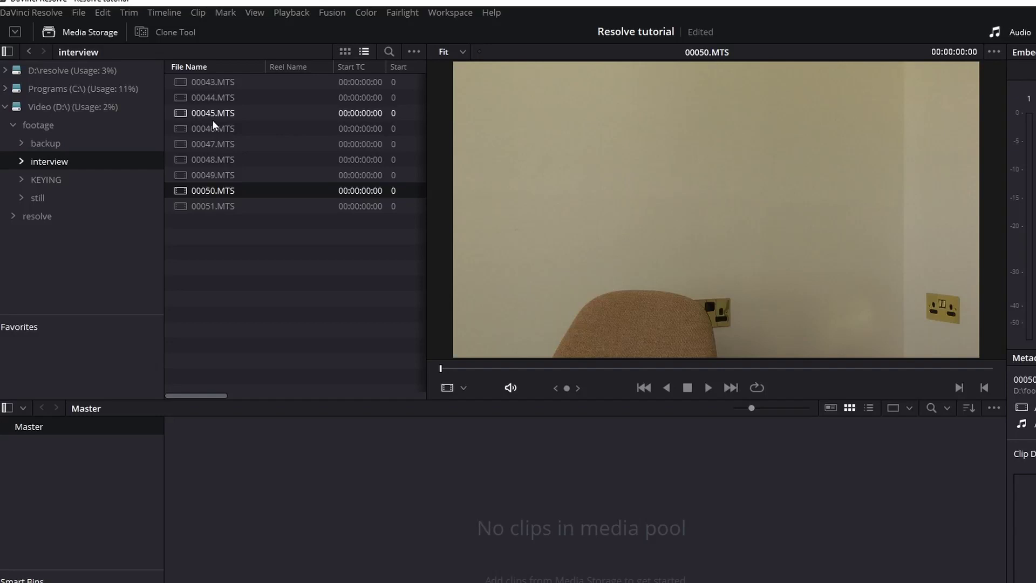
left_click(212, 120)
left_click(211, 85)
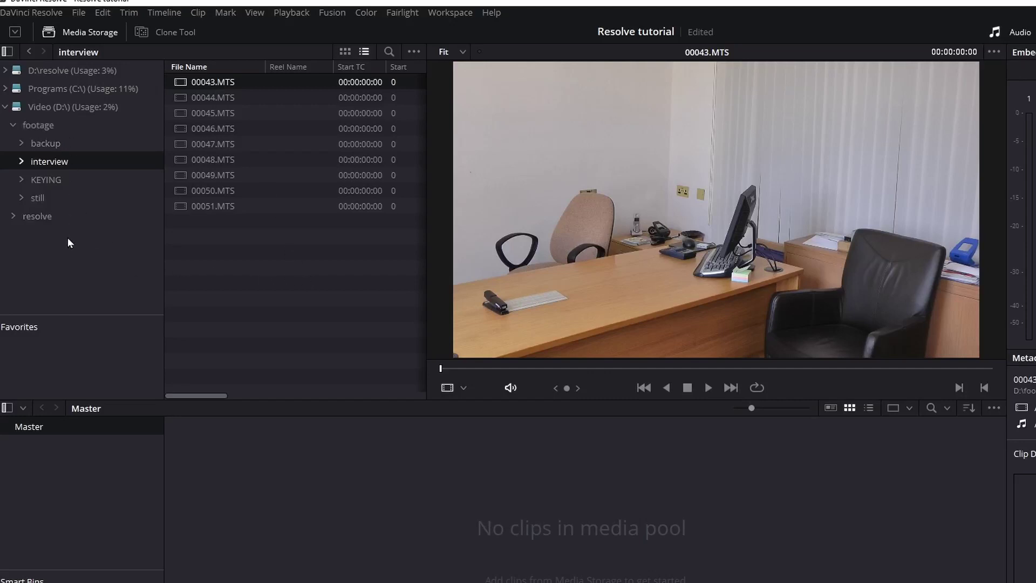
Add a single job in the Clone Tool and set the interview folder as its source.
left_click_drag(273, 284, 188, 80)
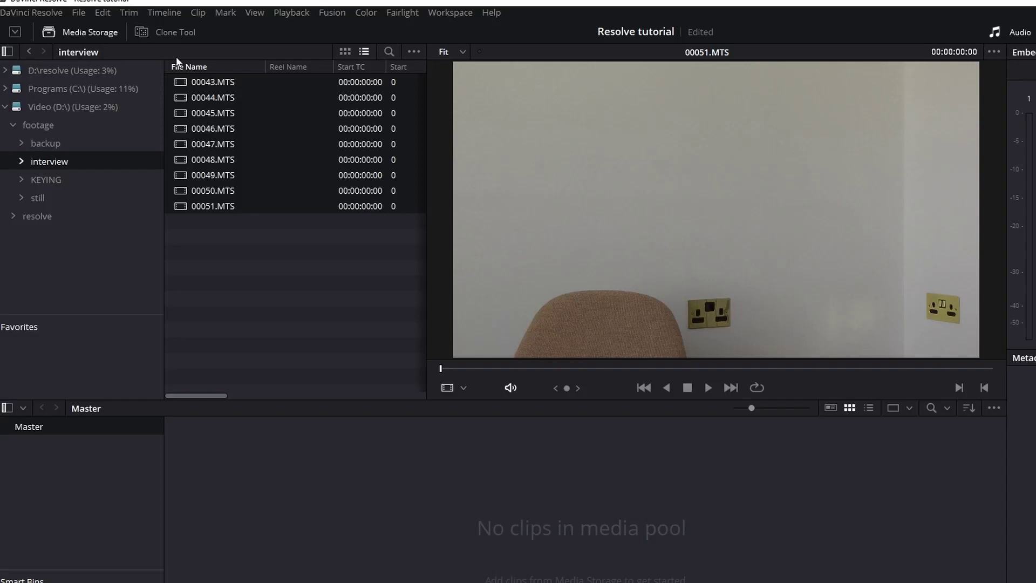
left_click(164, 31)
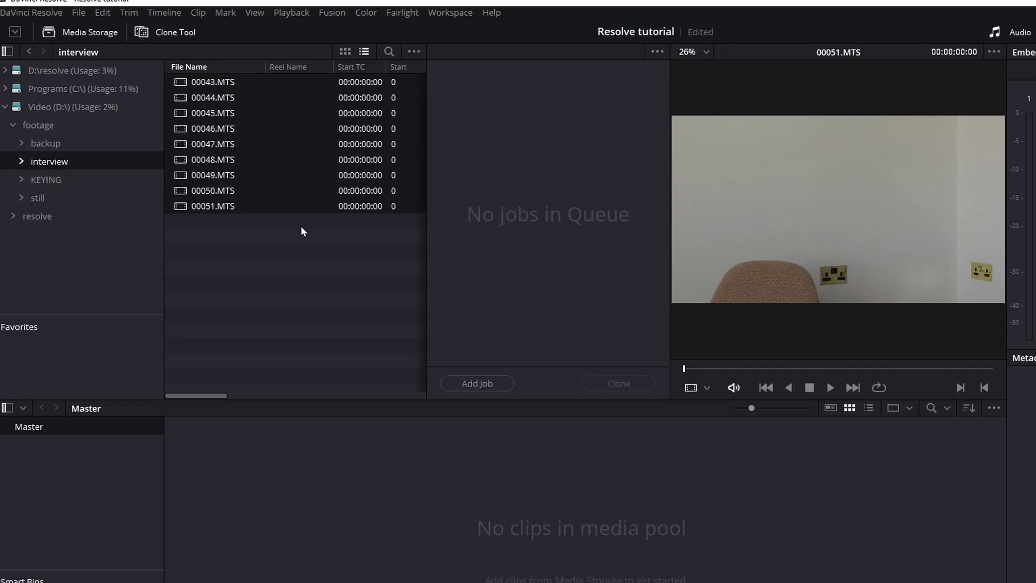
left_click(477, 383)
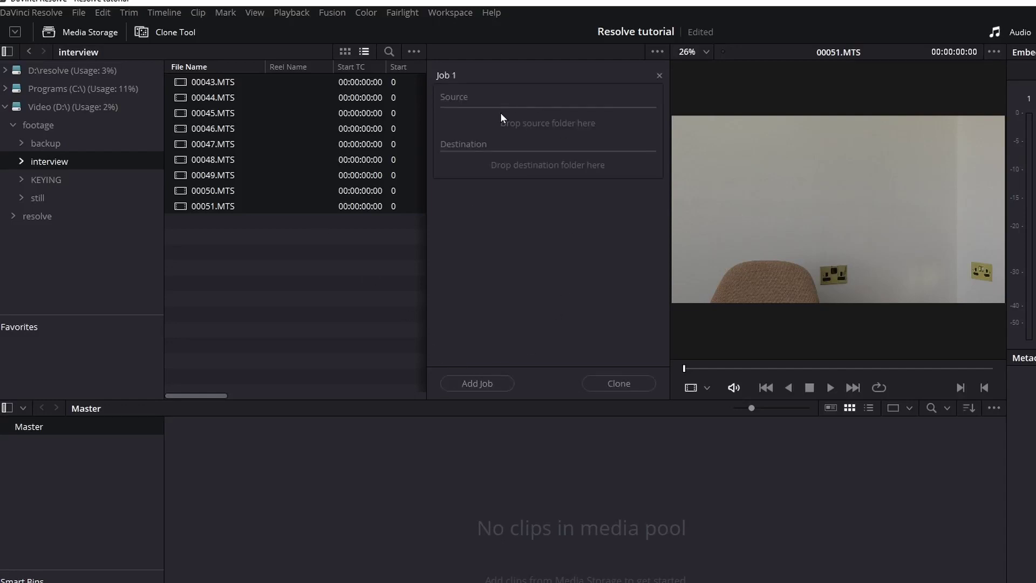
left_click(510, 122)
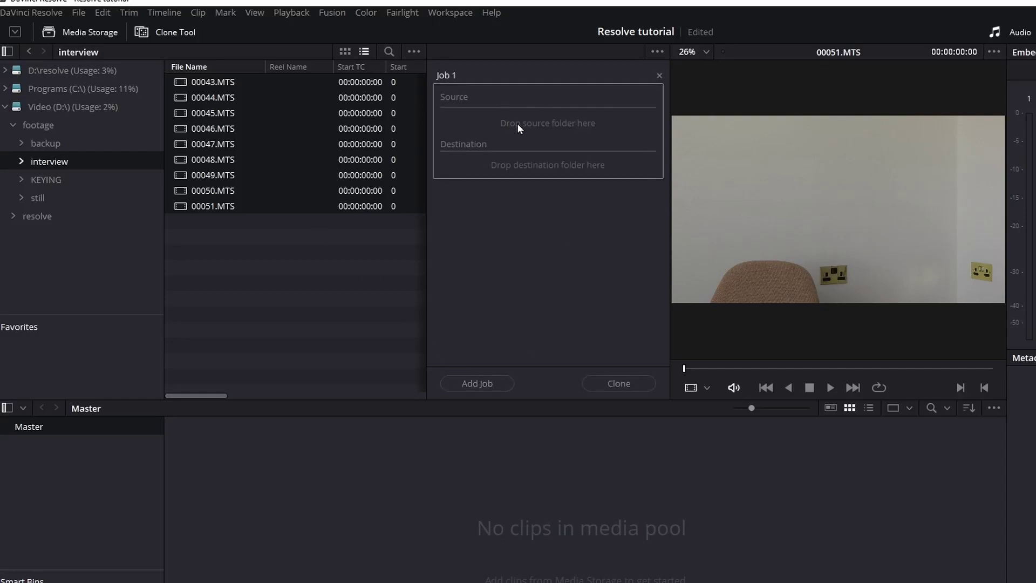
left_click(477, 383)
left_click(659, 199)
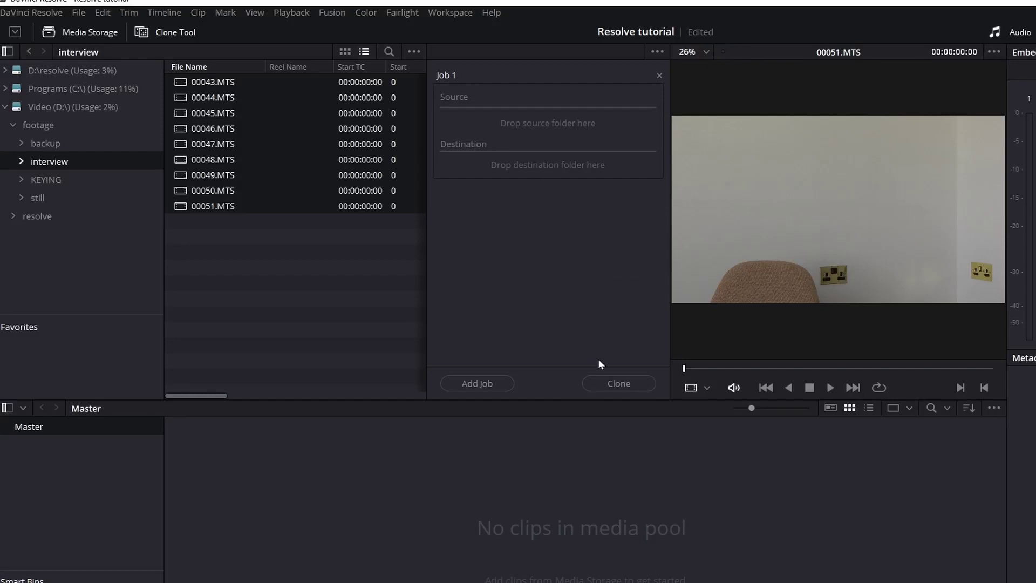
left_click_drag(30, 160, 512, 124)
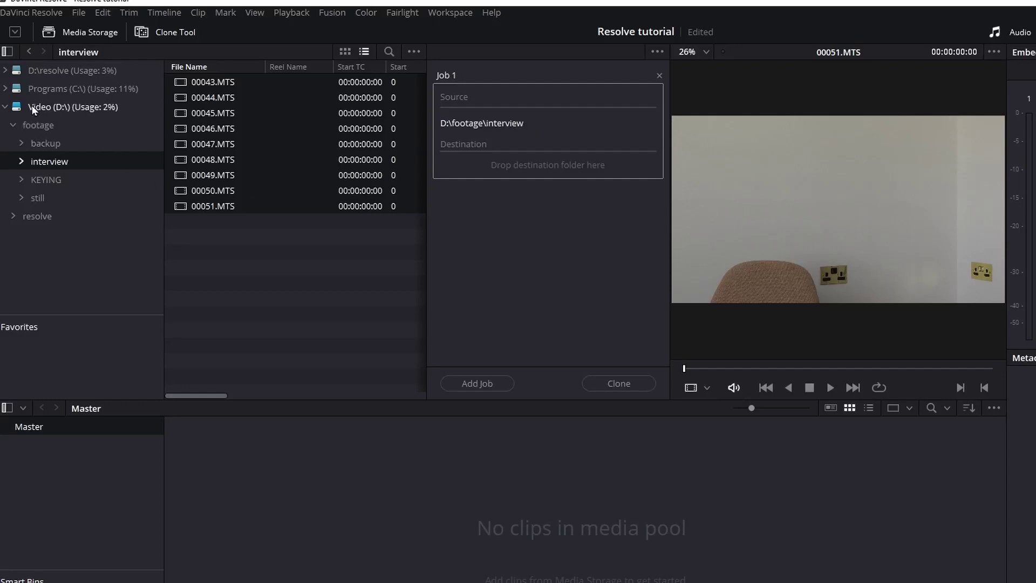
Create a new folder named copied on the Video (D:) drive.
left_click(54, 107)
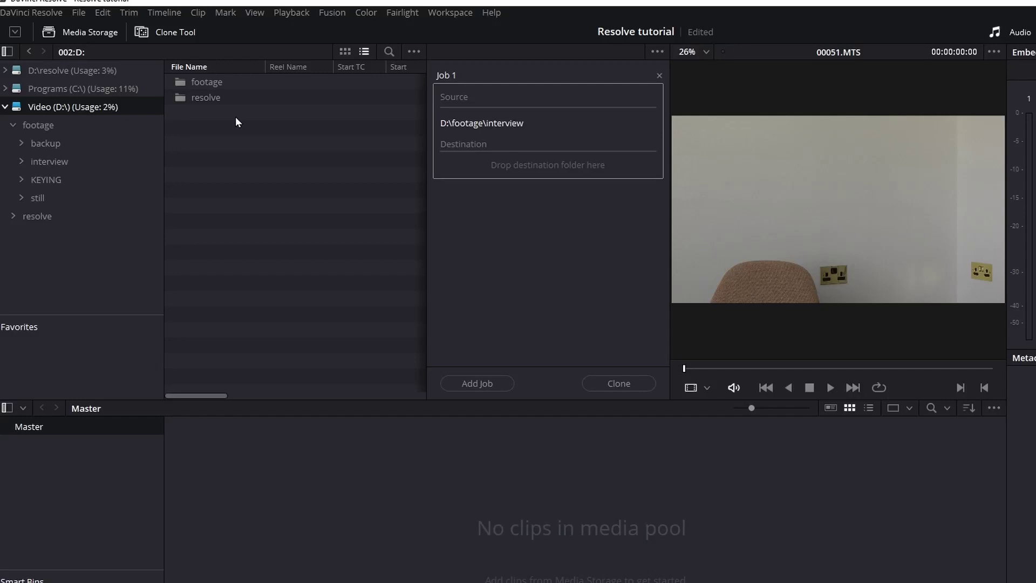
right_click(34, 107)
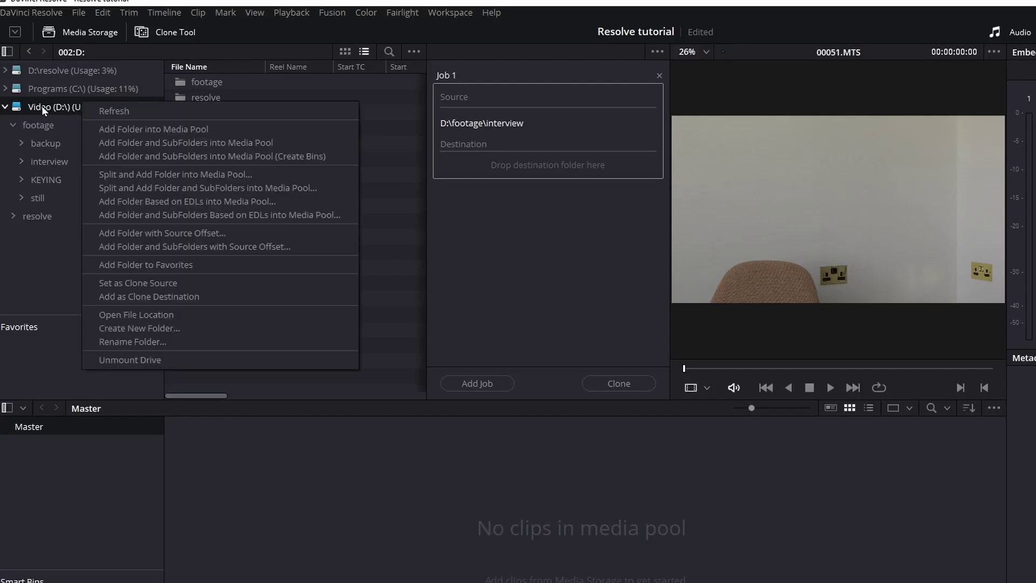
left_click(125, 327)
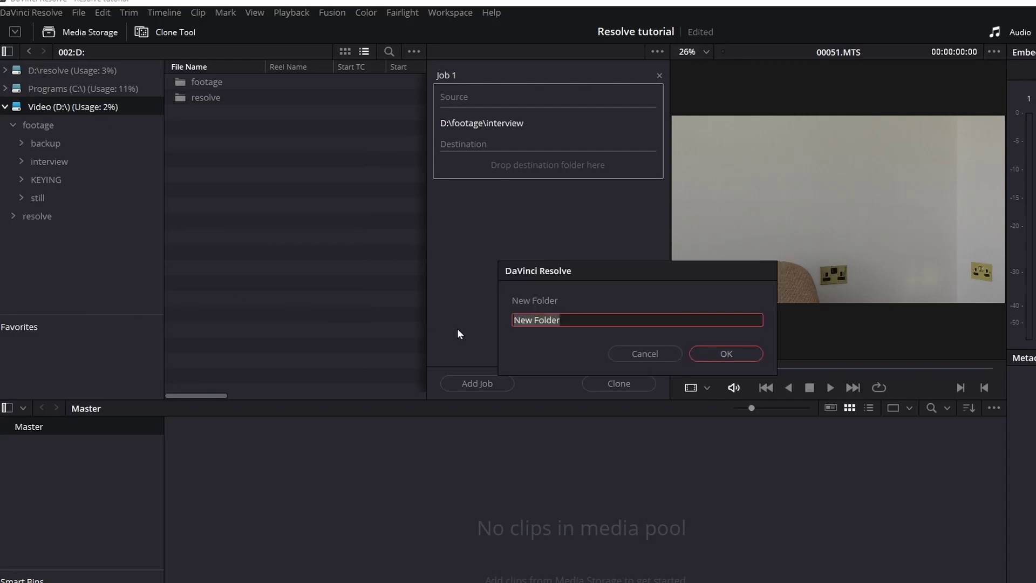
type("copied")
key("Return")
Set the copied folder as the clone job's destination and start cloning.
left_click_drag(31, 235, 524, 162)
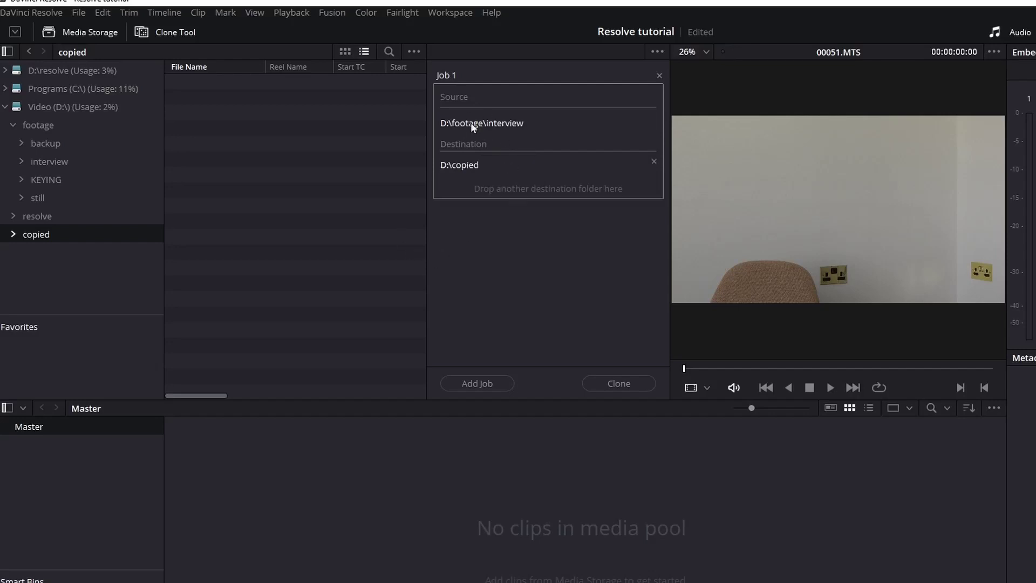
left_click(611, 383)
Compare the contents of the interview and copied folders and preview several of the cloned clips.
left_click(49, 161)
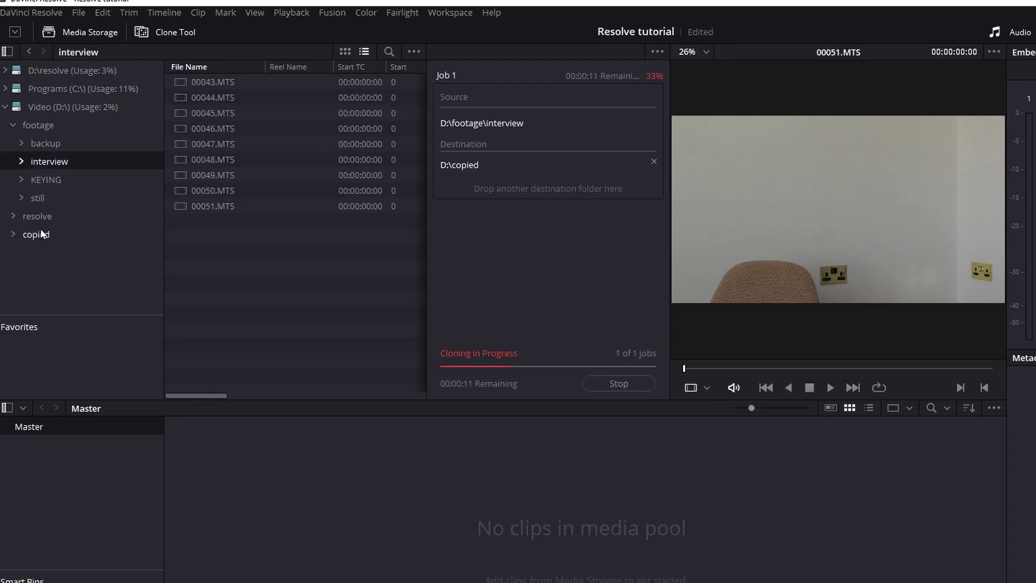
left_click(38, 234)
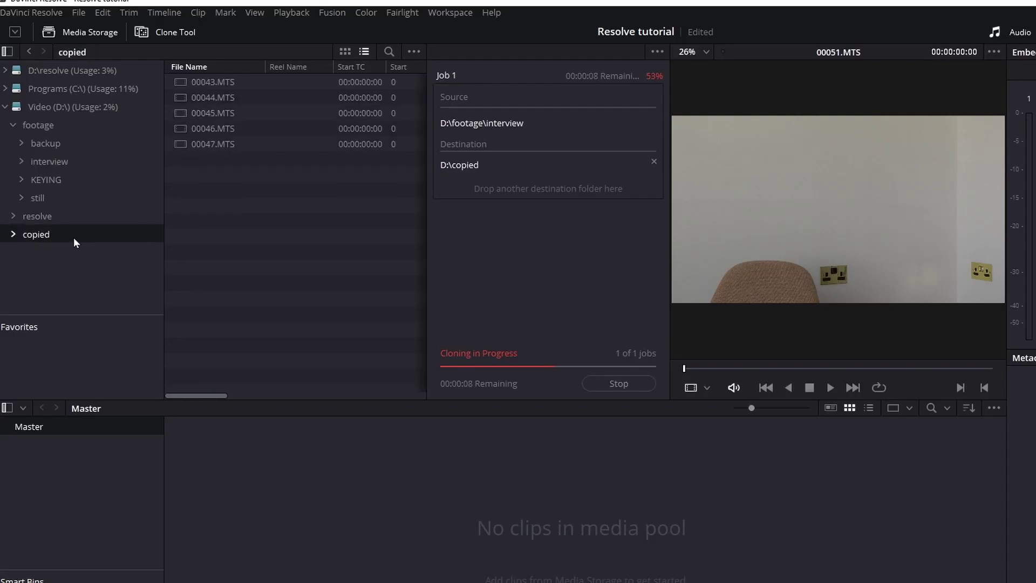
left_click(49, 161)
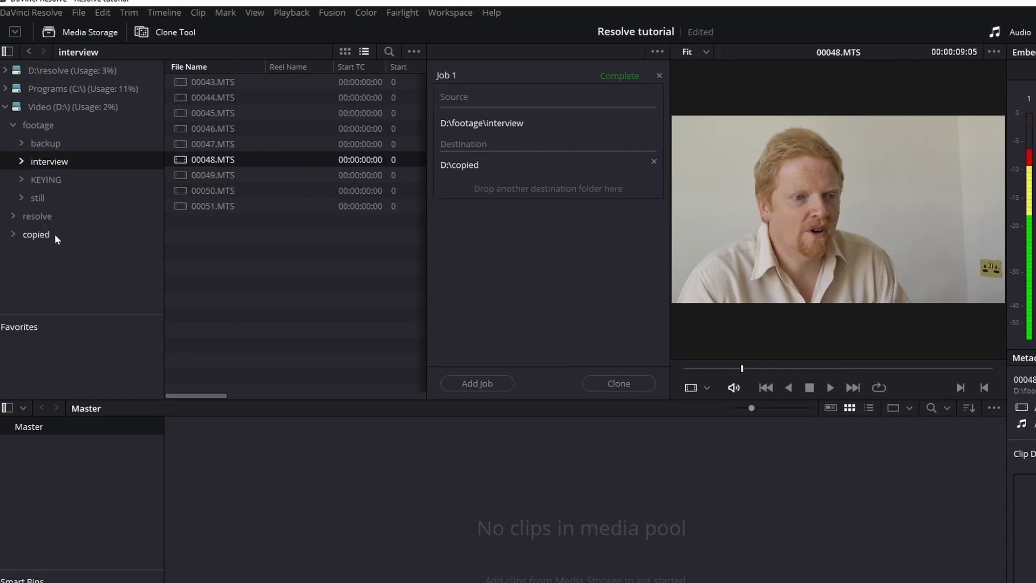
left_click(31, 236)
left_click(206, 158)
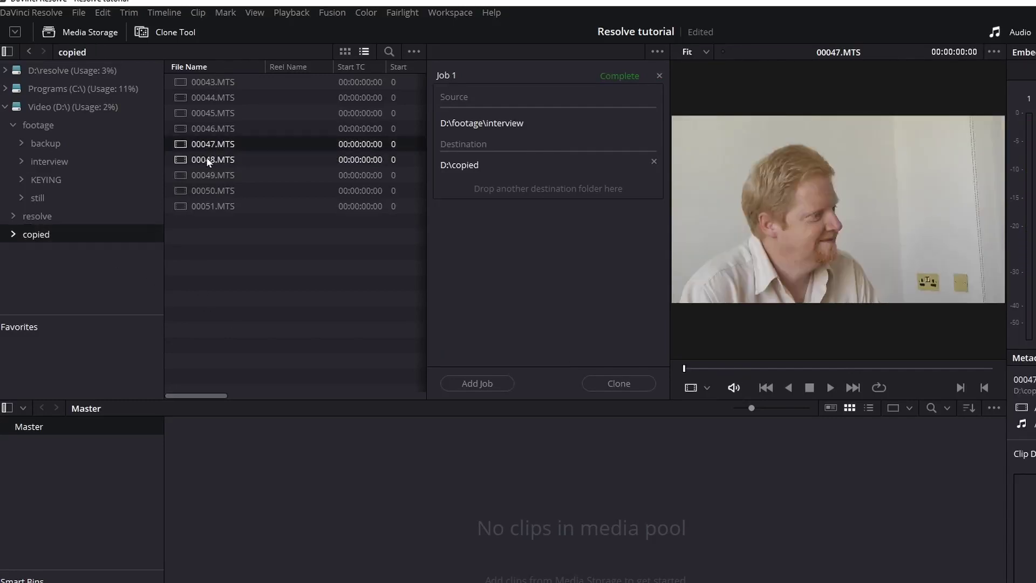
left_click(205, 141)
left_click(212, 113)
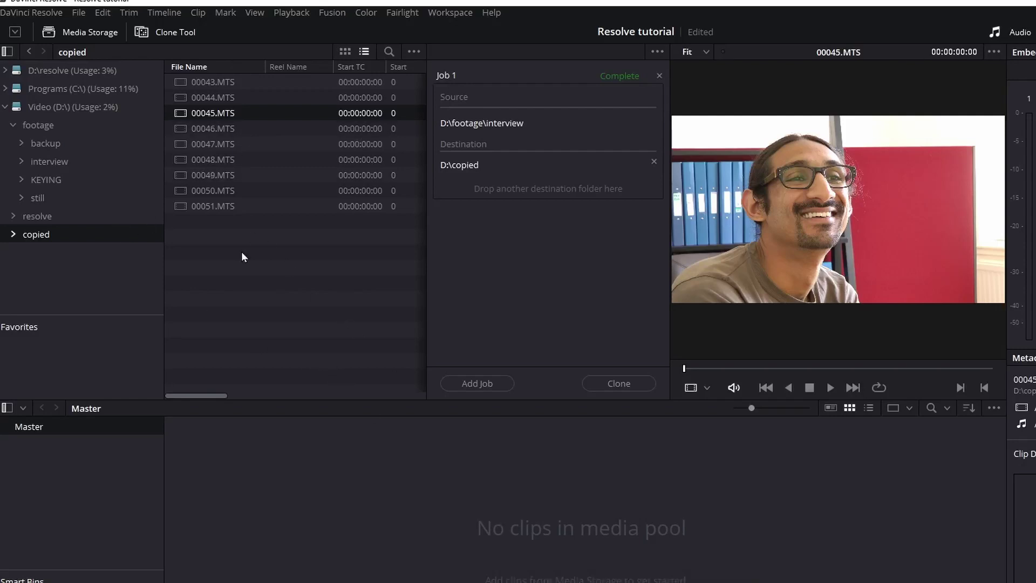
Open the file location of the copied clip 00045.MTS and examine the folder structure from the copied folder into AVCHD.
right_click(208, 115)
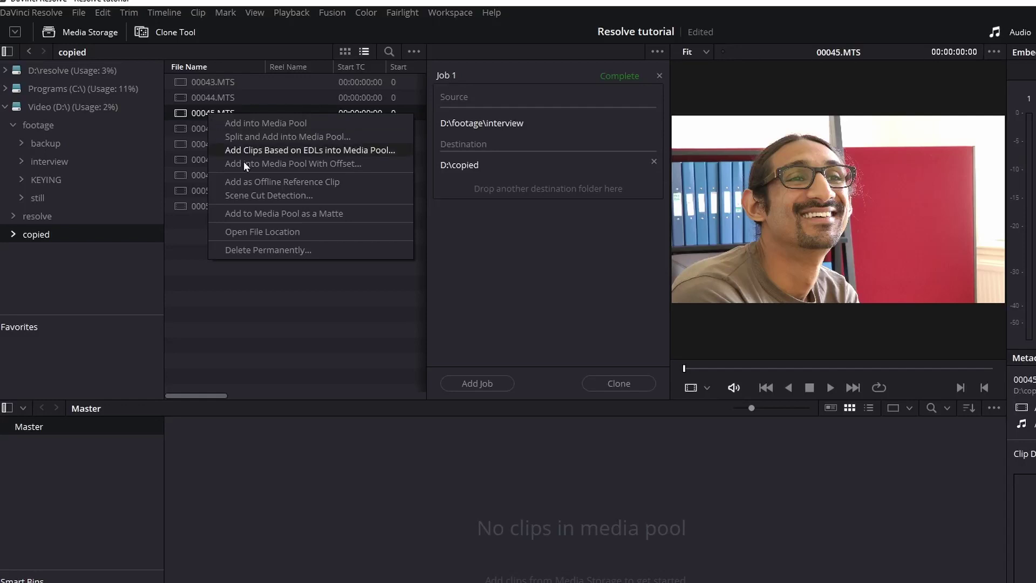
left_click(262, 231)
left_click_drag(780, 161, 509, 134)
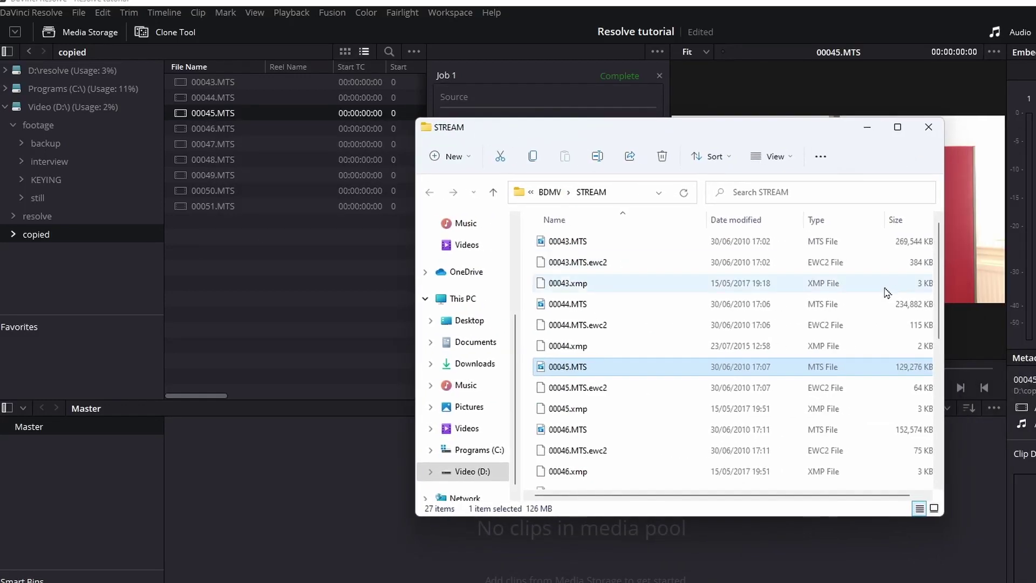
key("alt+Up")
key("alt+Up")
key("alt+Up")
double_click(563, 242)
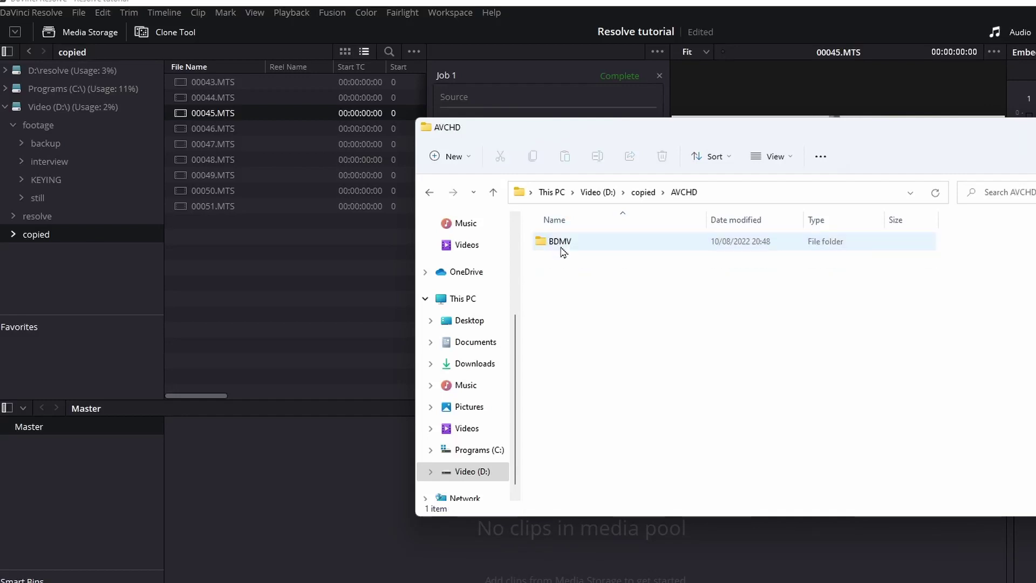
Check the copied folder's top-level contents in File Explorer and return to DaVinci Resolve.
left_click(576, 246)
key("alt+Up")
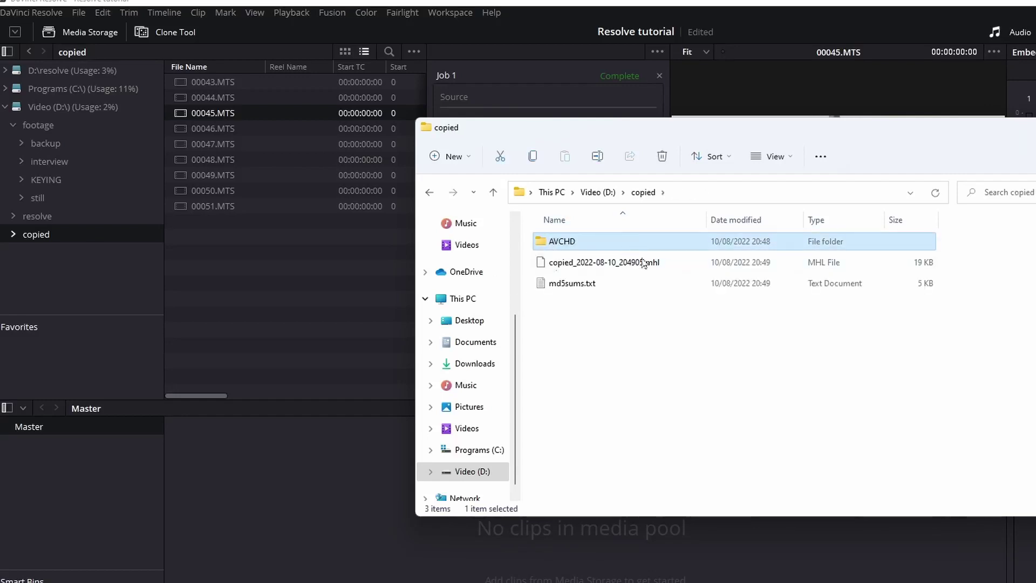
left_click(292, 276)
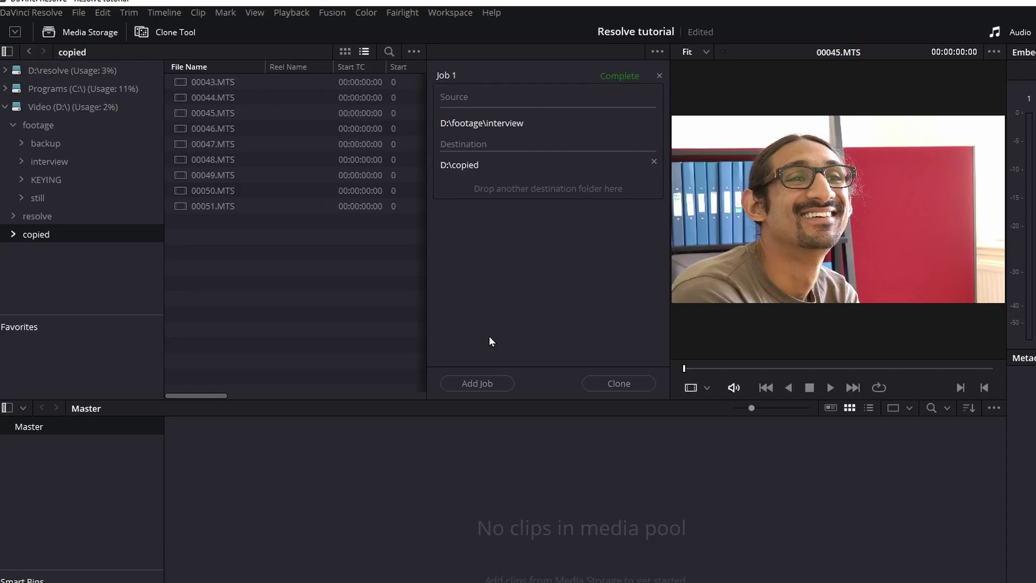
Remove the completed clone job from the queue and permanently delete the copied folder from the Video (D:) drive.
left_click(660, 76)
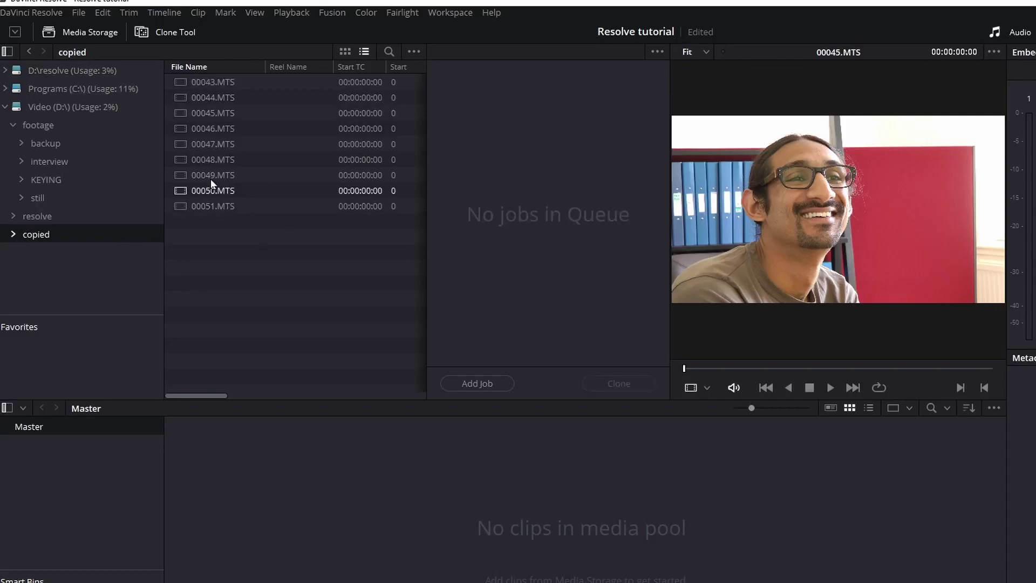
right_click(38, 232)
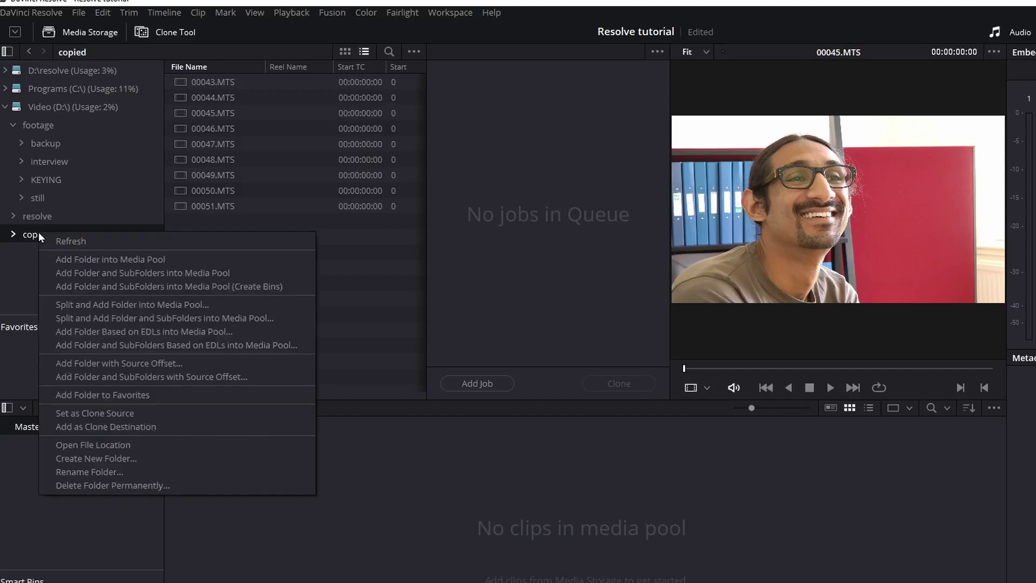
left_click(146, 487)
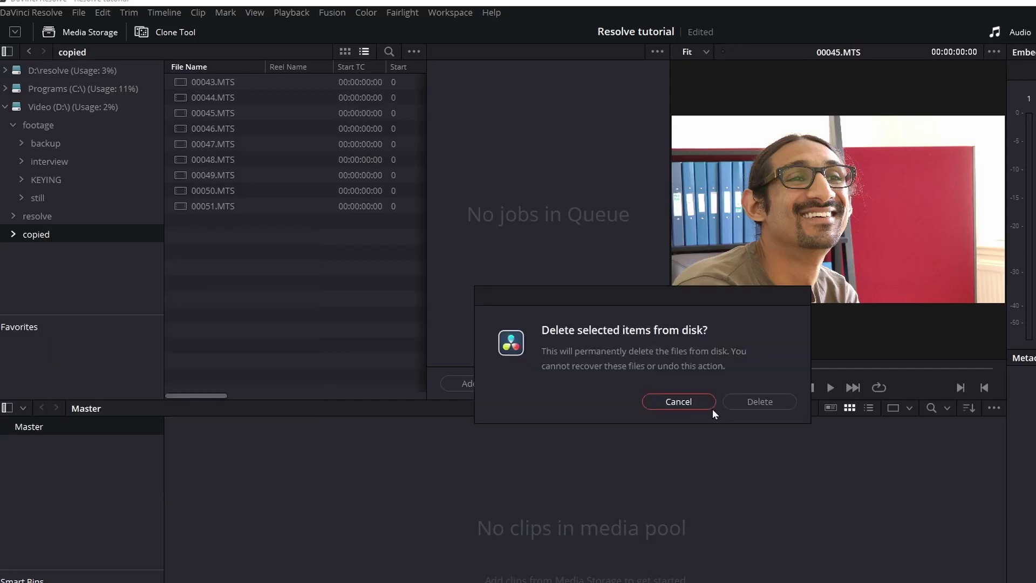
left_click(752, 402)
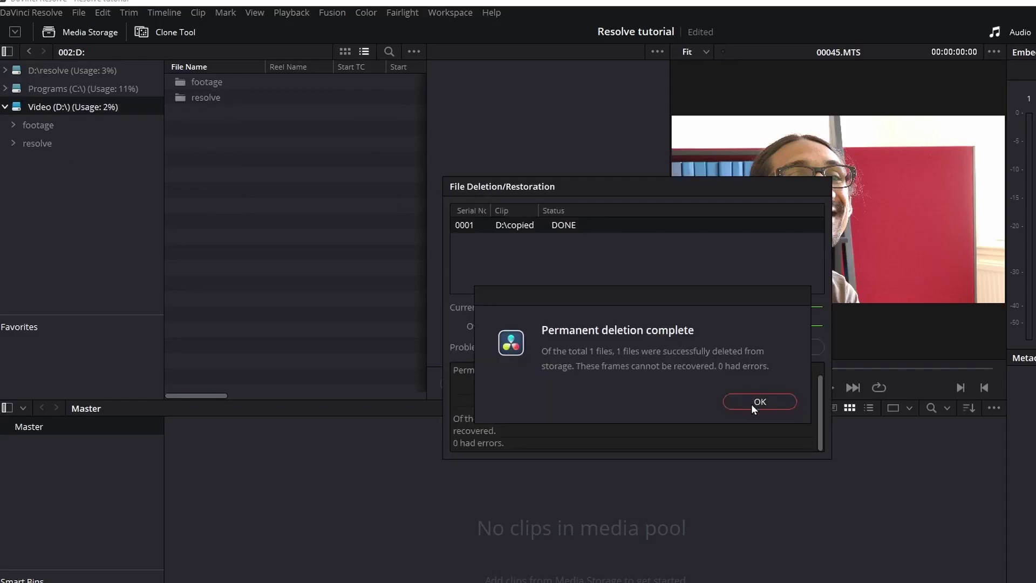
left_click(753, 405)
left_click(789, 348)
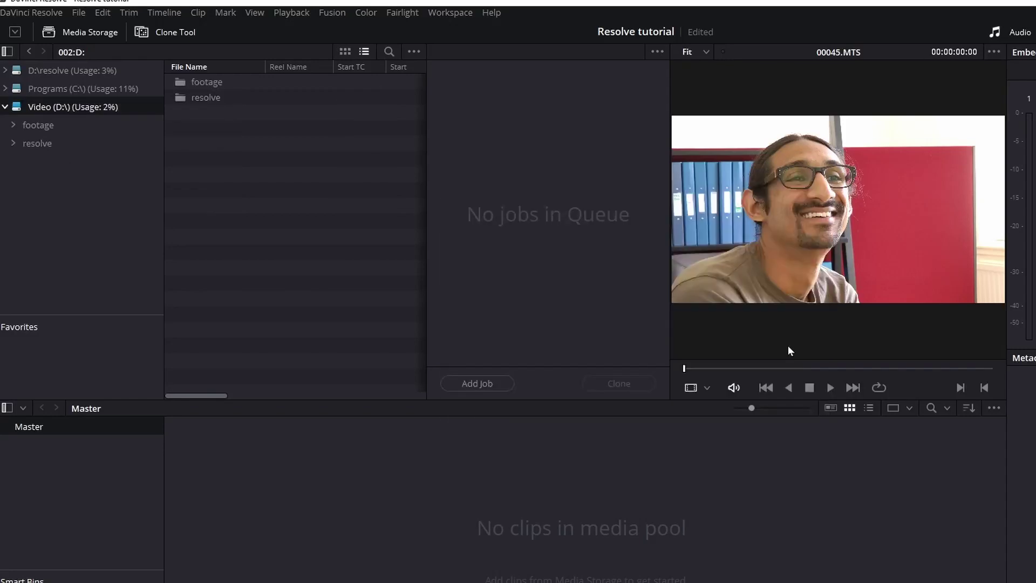
Add the interview folder and its subfolders to the media pool with bins created, changing the project frame rate to match the clips.
left_click(13, 125)
left_click(48, 162)
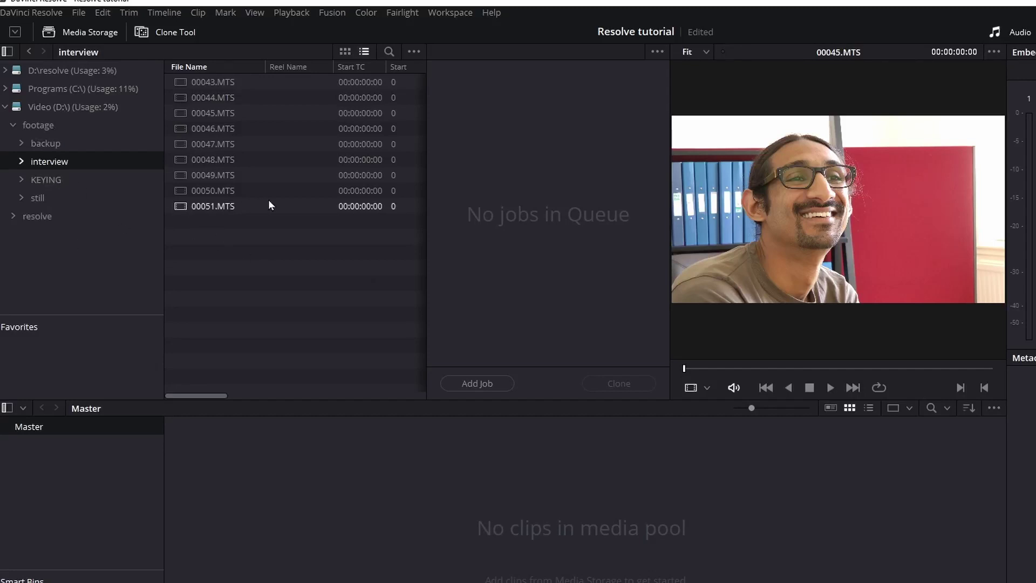
right_click(55, 164)
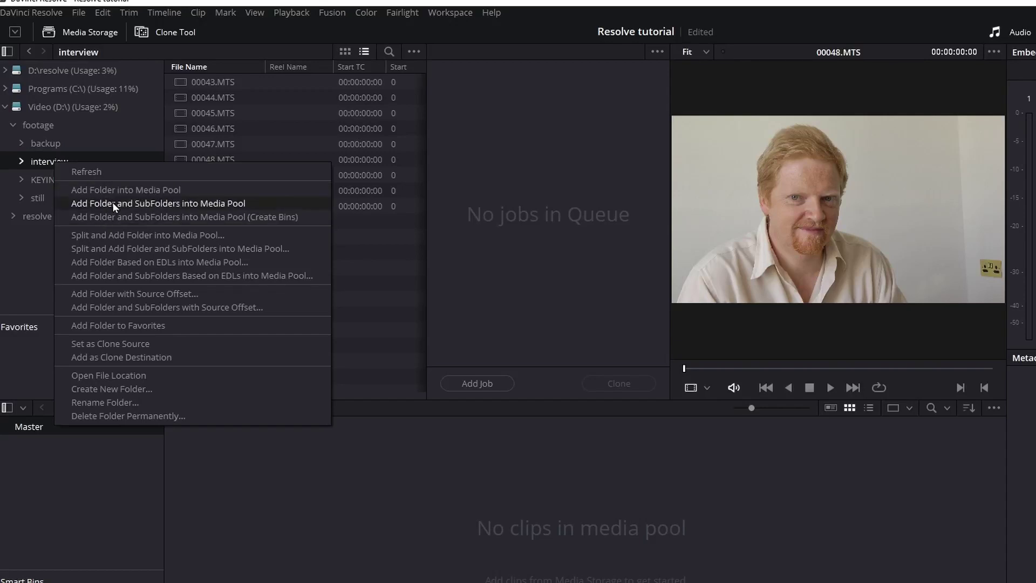
left_click(206, 217)
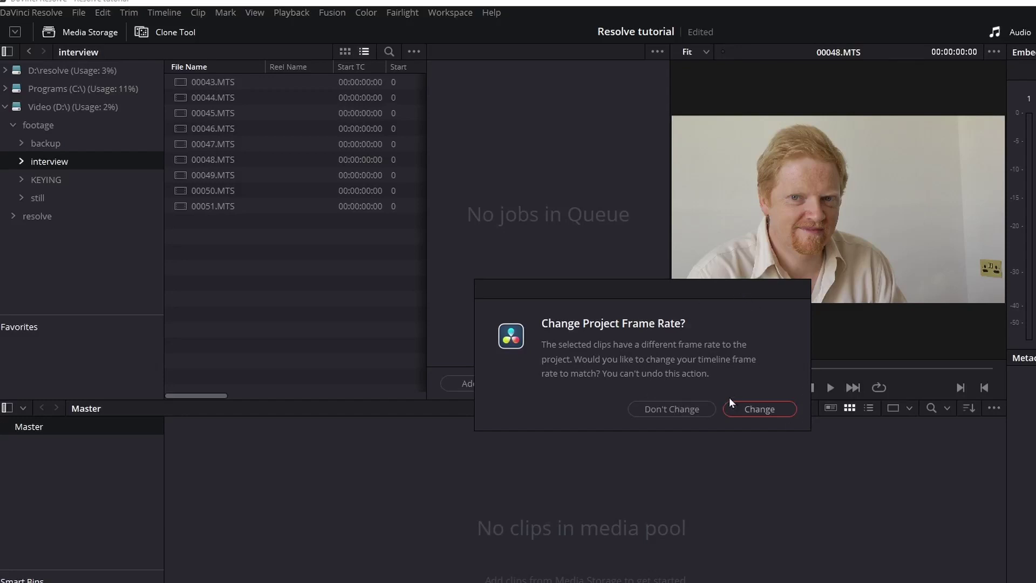
left_click(753, 409)
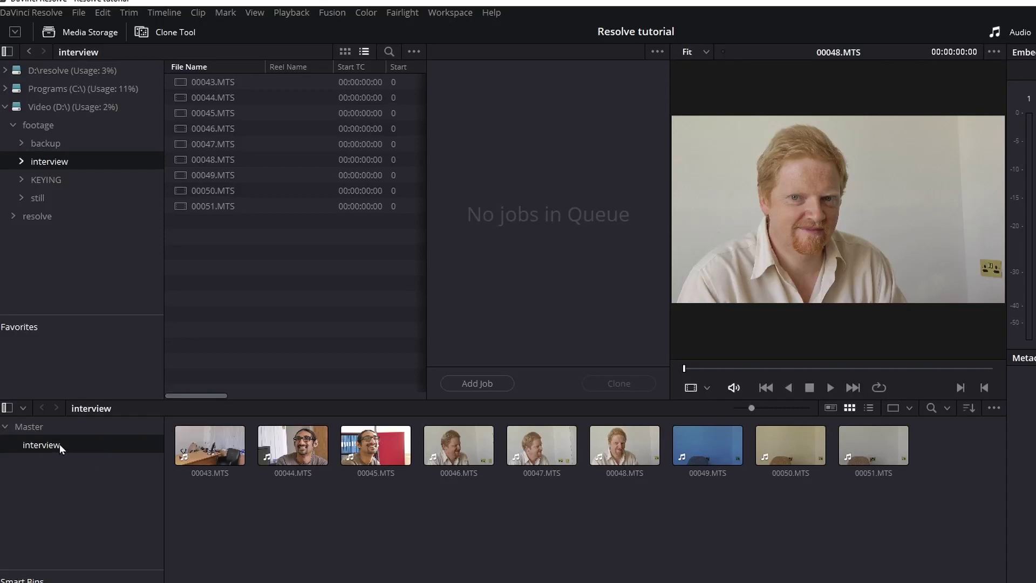
Add the KEYING and still folders inside footage to the media pool together, including subfolders, with bins created.
left_click(37, 125)
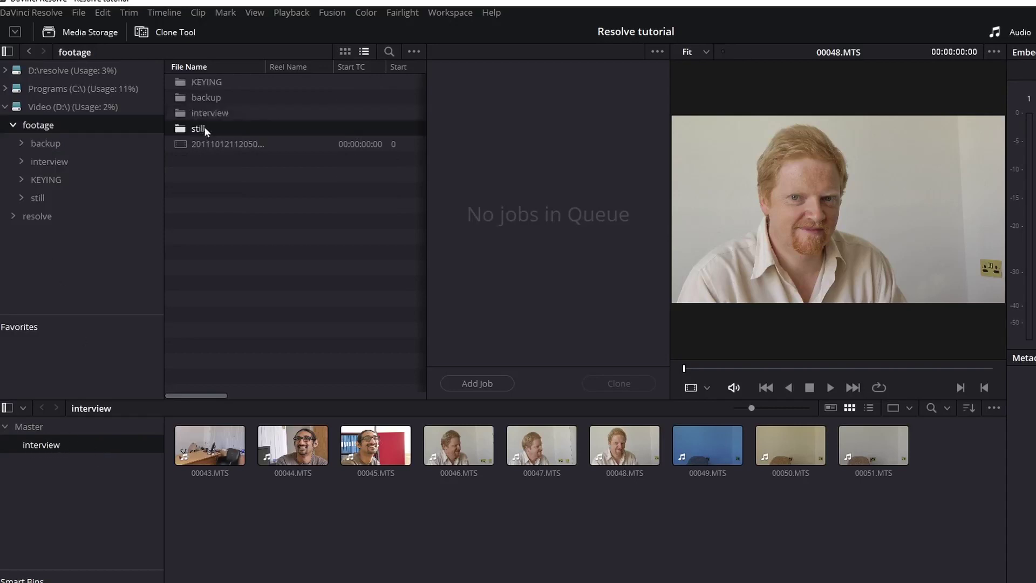
left_click(219, 81)
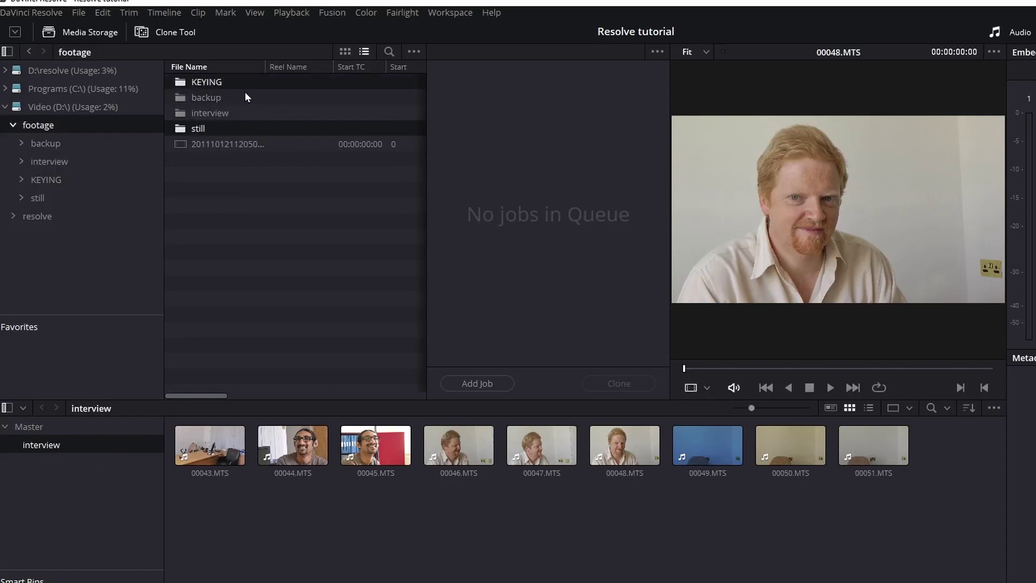
right_click(239, 129)
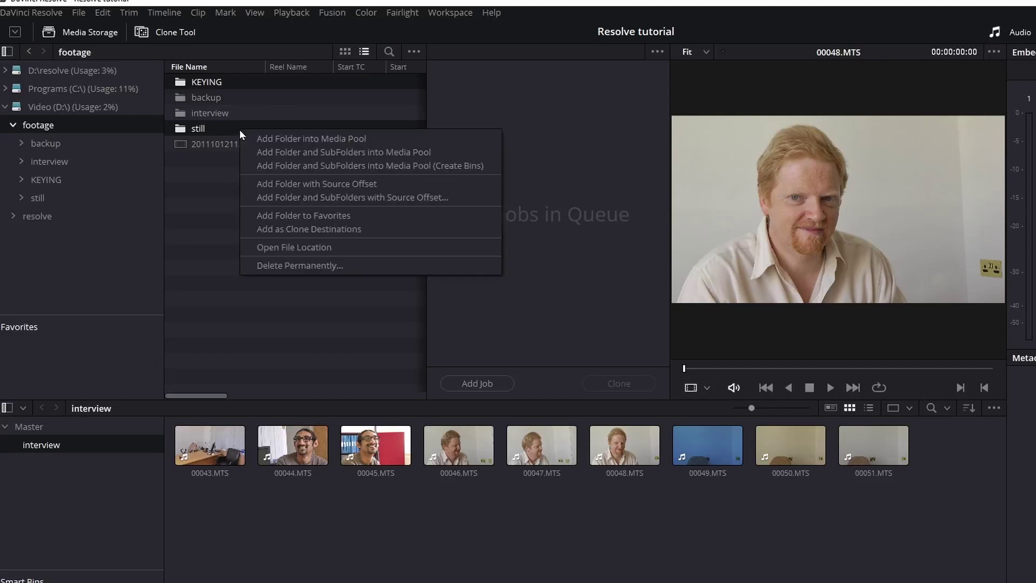
left_click(293, 166)
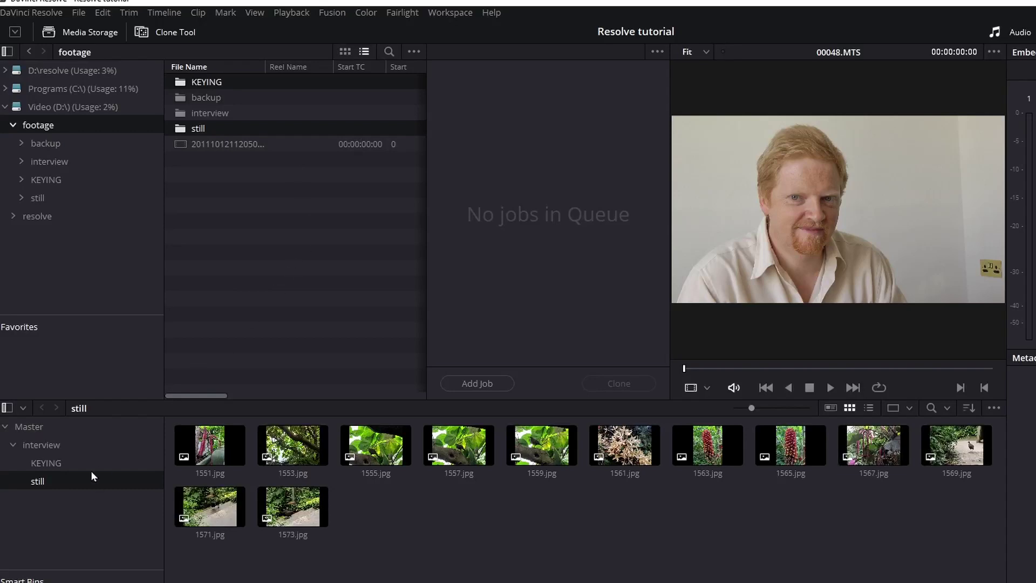
Look through the KEYING and still bins, view the same media on the Edit page, and return to the Media page.
left_click(50, 463)
left_click(51, 480)
left_click(50, 462)
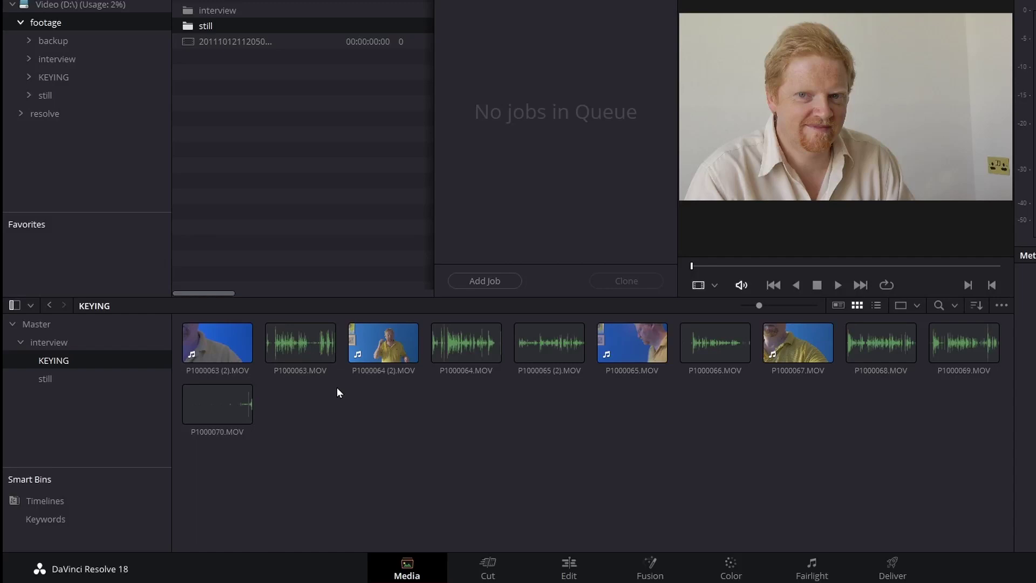
left_click(572, 567)
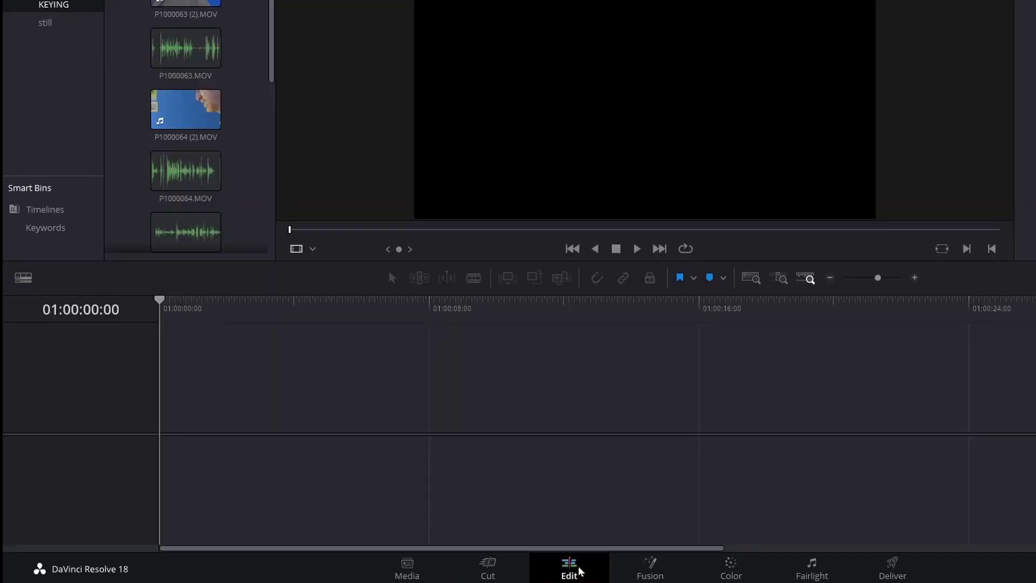
left_click(427, 575)
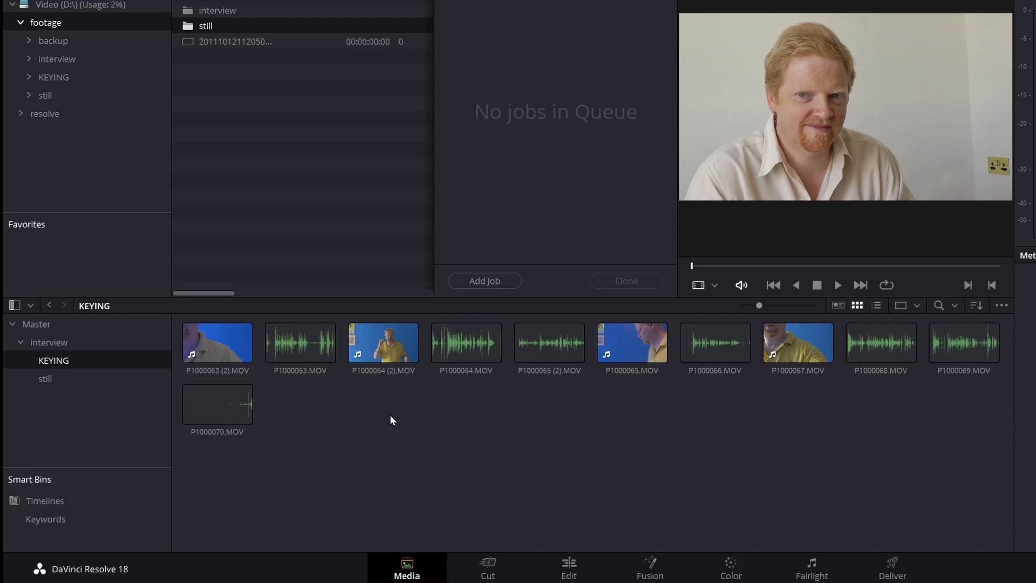
From File Explorer's footage folder, try to import 20111012112050.MTS into the KEYING bin and add the still folder as a bin under Master.
mouse_move(635, 582)
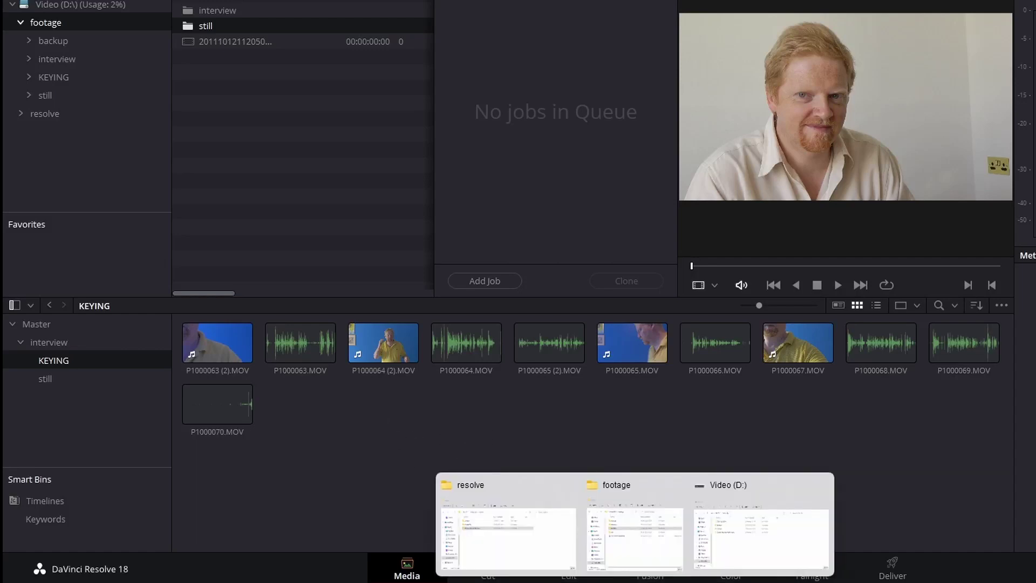
left_click(635, 534)
left_click(816, 236)
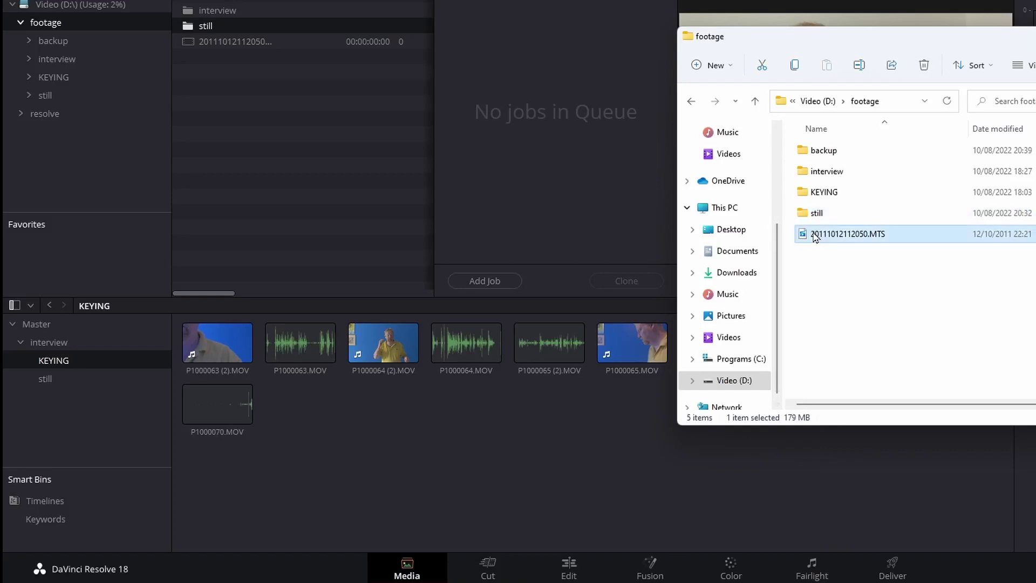
left_click_drag(816, 237, 438, 406)
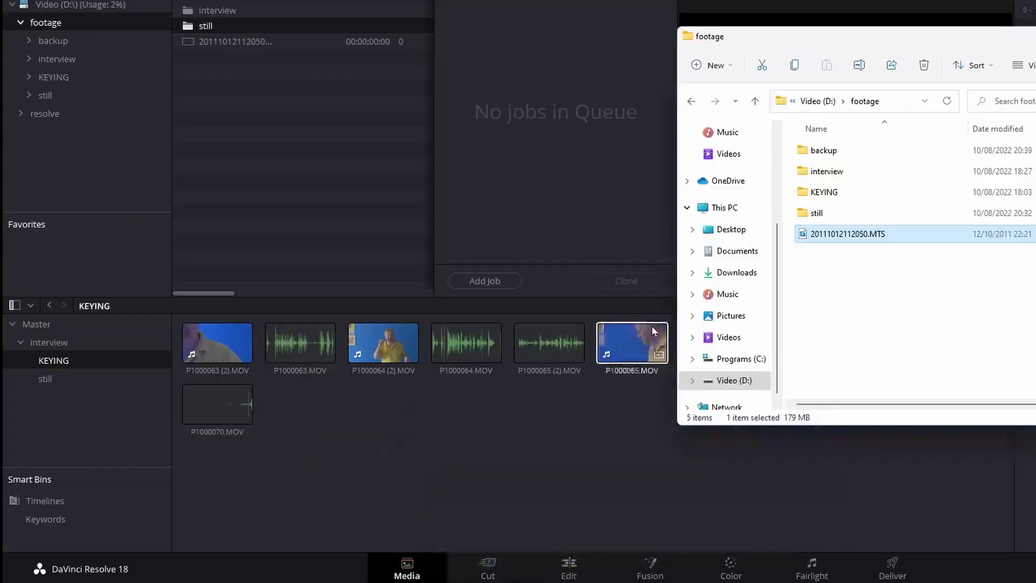
left_click_drag(807, 221, 109, 325)
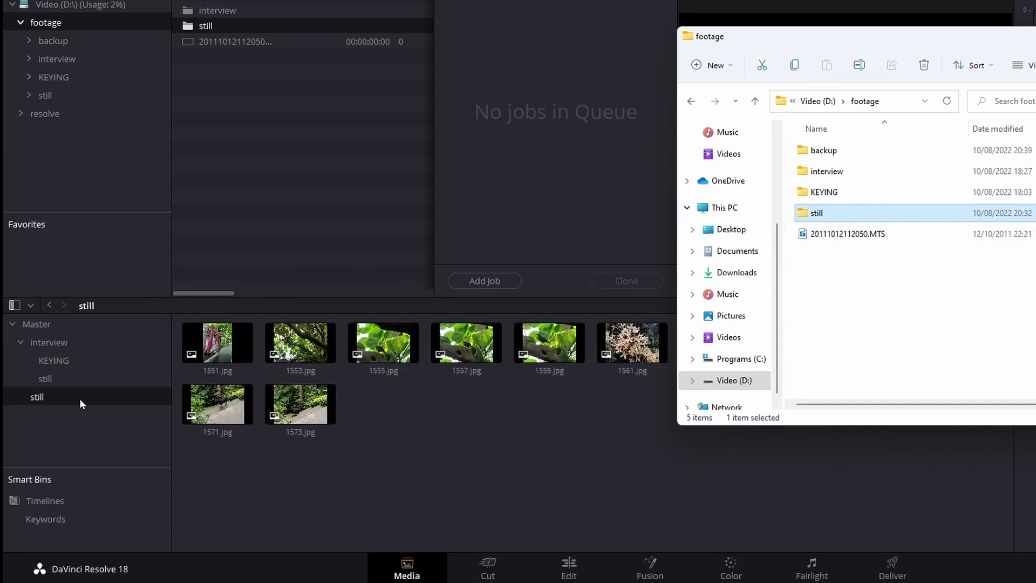
Remove the interview bin, its sub-bins and the separate still bin from the media pool.
left_click(59, 341, "shift")
right_click(68, 347)
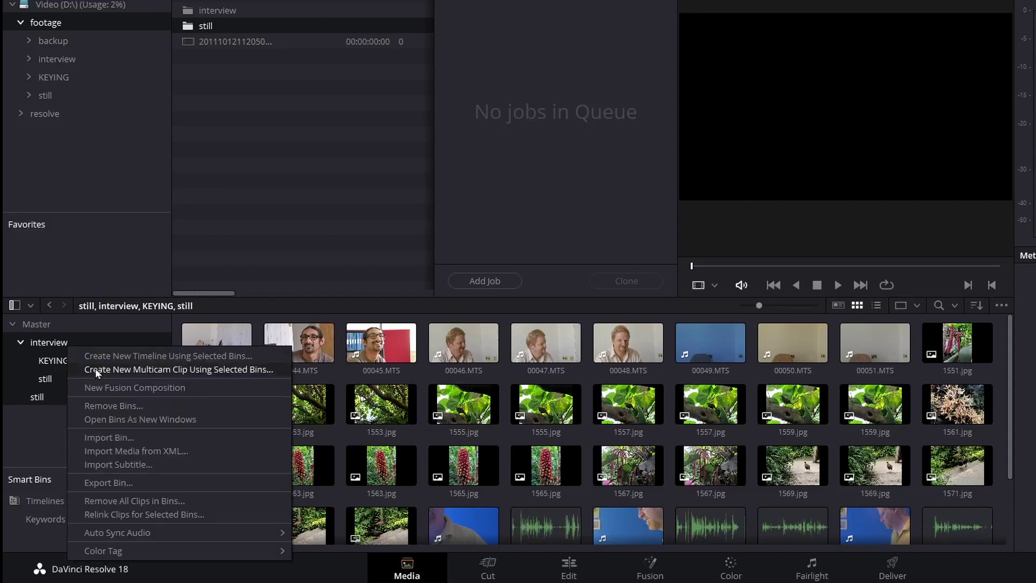
left_click(92, 406)
Import the whole footage folder from the Video (D:) drive in File Explorer into the Master bin.
mouse_move(635, 580)
left_click(678, 542)
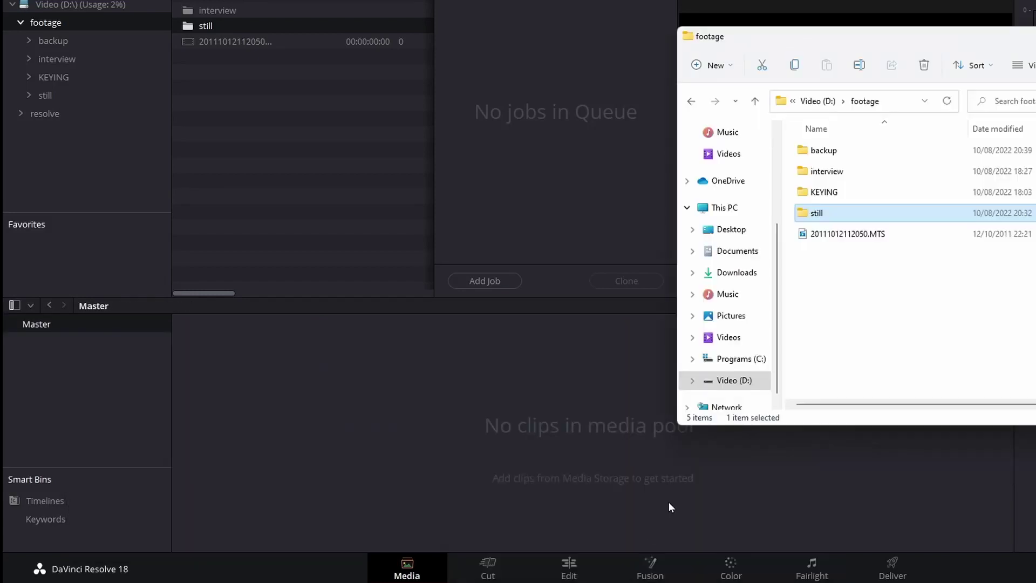
left_click(818, 101)
left_click_drag(824, 171, 81, 321)
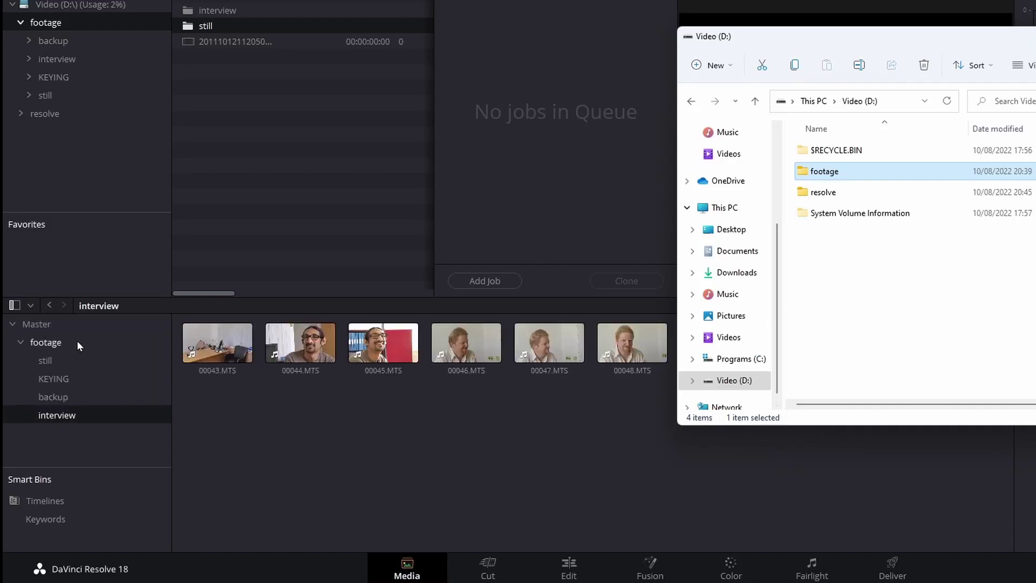
Examine the contents of the imported footage bin and its still, KEYING and backup sub-bins.
left_click(52, 343)
left_click(49, 360)
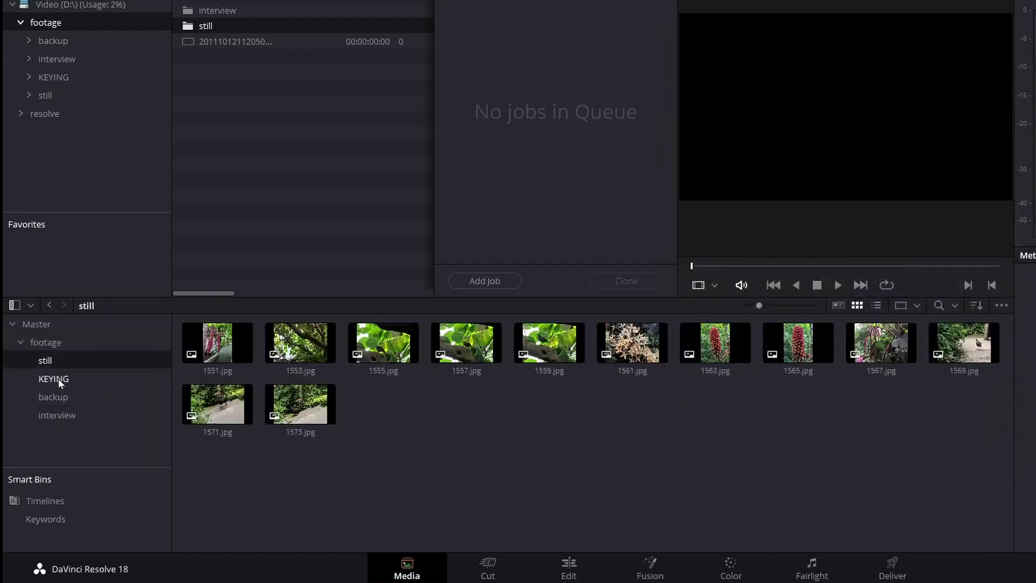
left_click(50, 379)
left_click(46, 397)
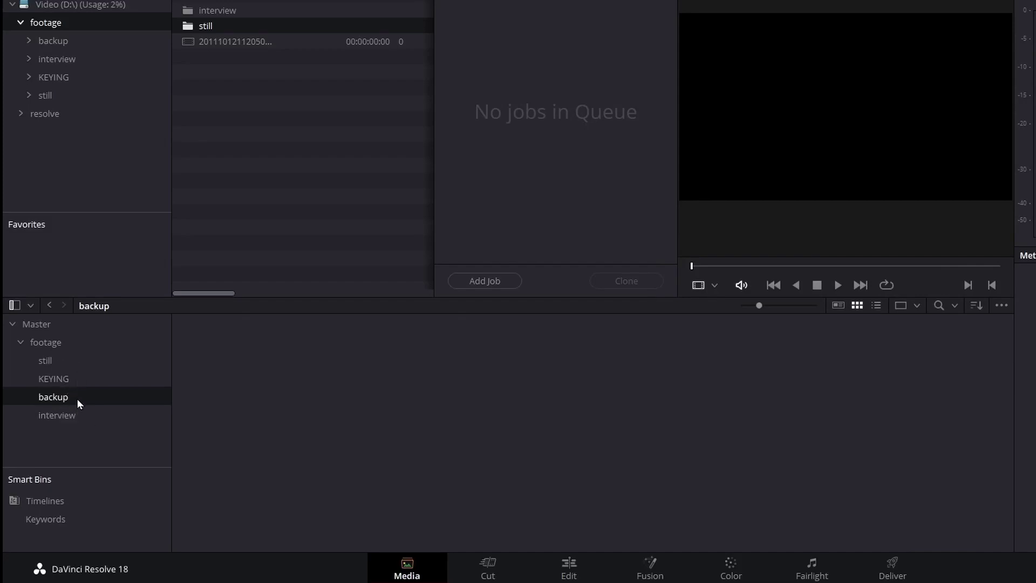
left_click(56, 378)
left_click(51, 360)
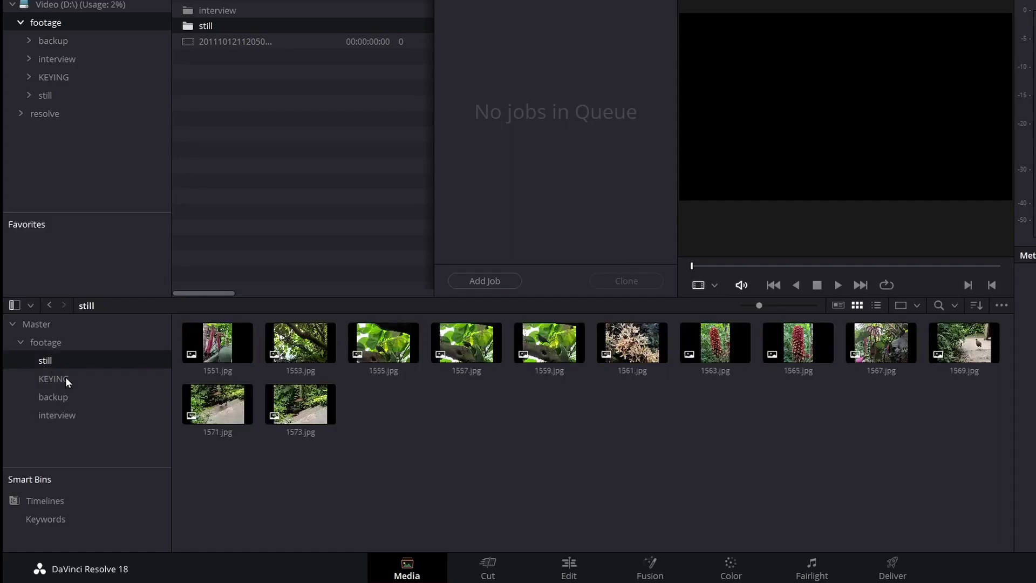
left_click(53, 396)
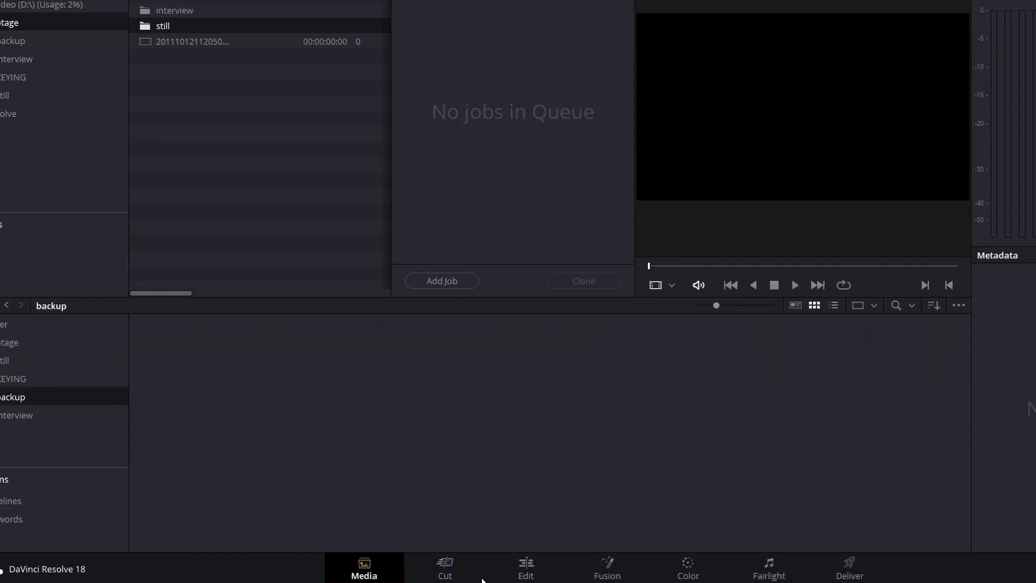
Compare the backup and KEYING folders in File Explorer with the matching media pool bins, and view the still bin.
left_click(639, 532)
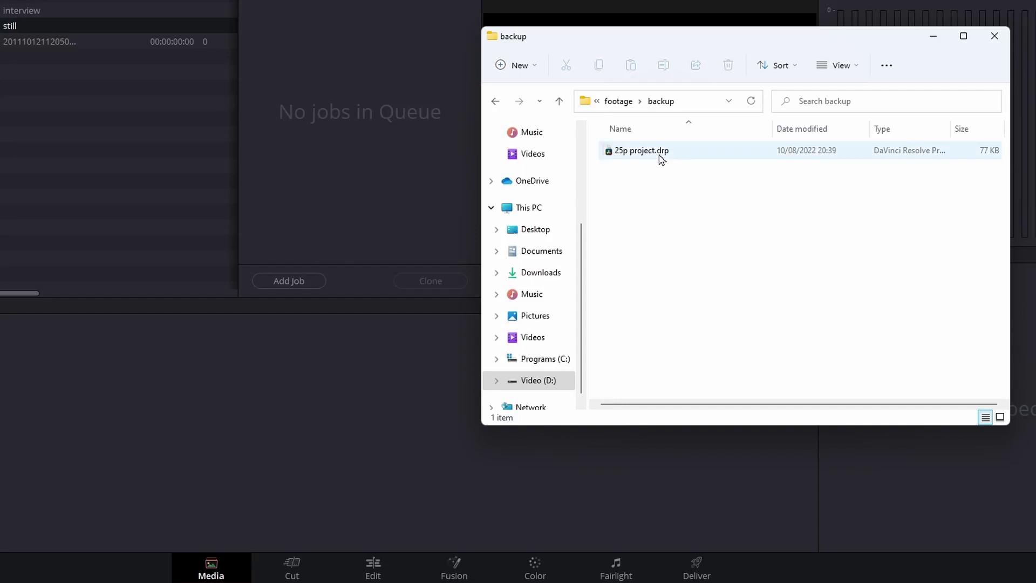
left_click(618, 101)
double_click(628, 192)
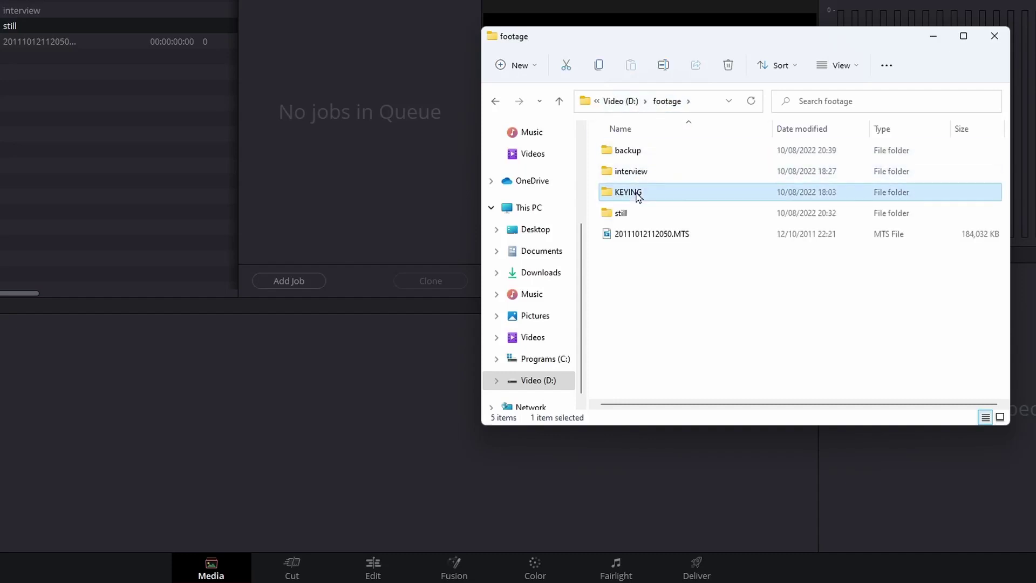
left_click(650, 193)
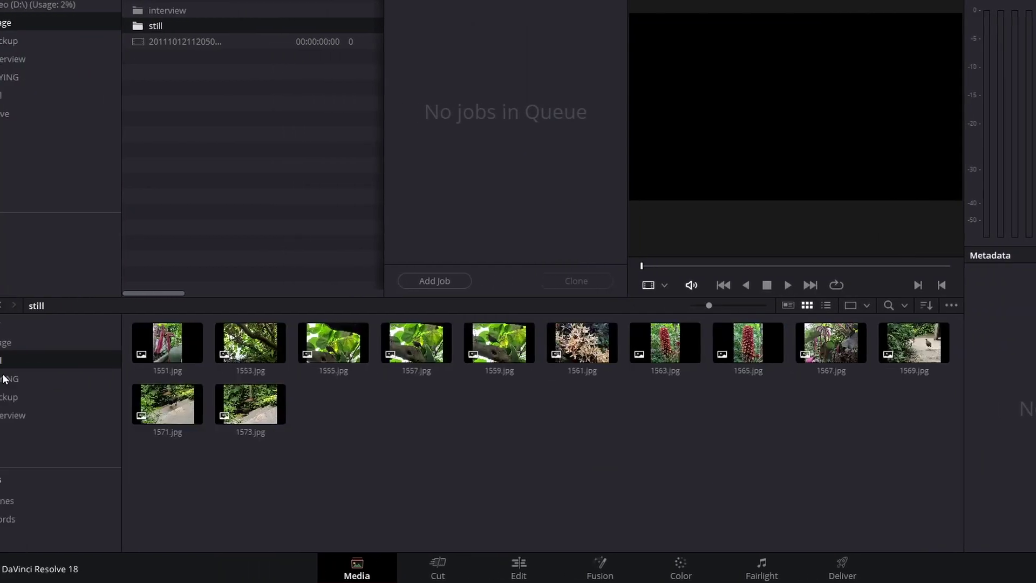
left_click(50, 396)
left_click(53, 377)
left_click(47, 359)
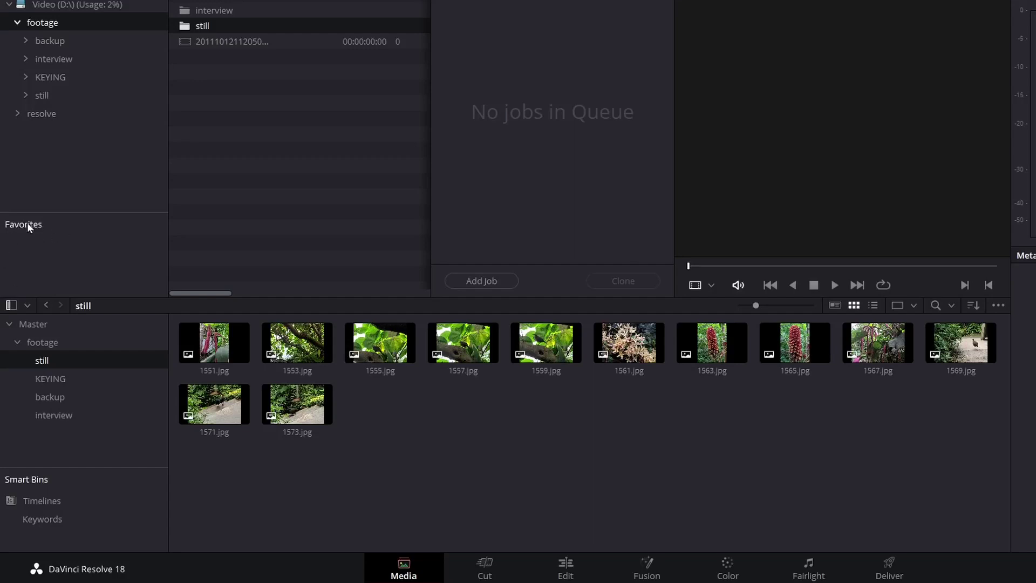
Add the footage folder in media storage to the favorites.
right_click(60, 27)
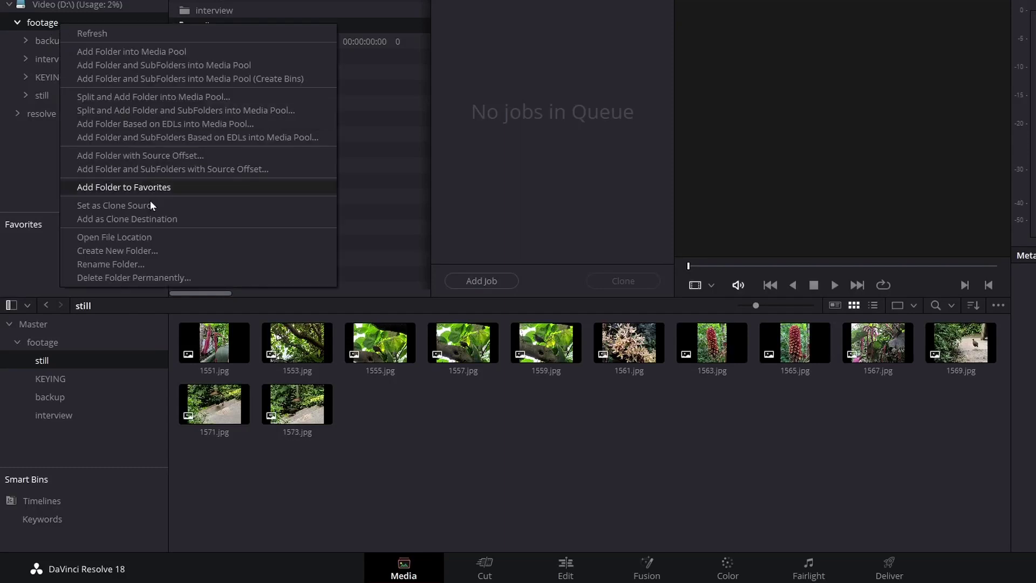
left_click(138, 188)
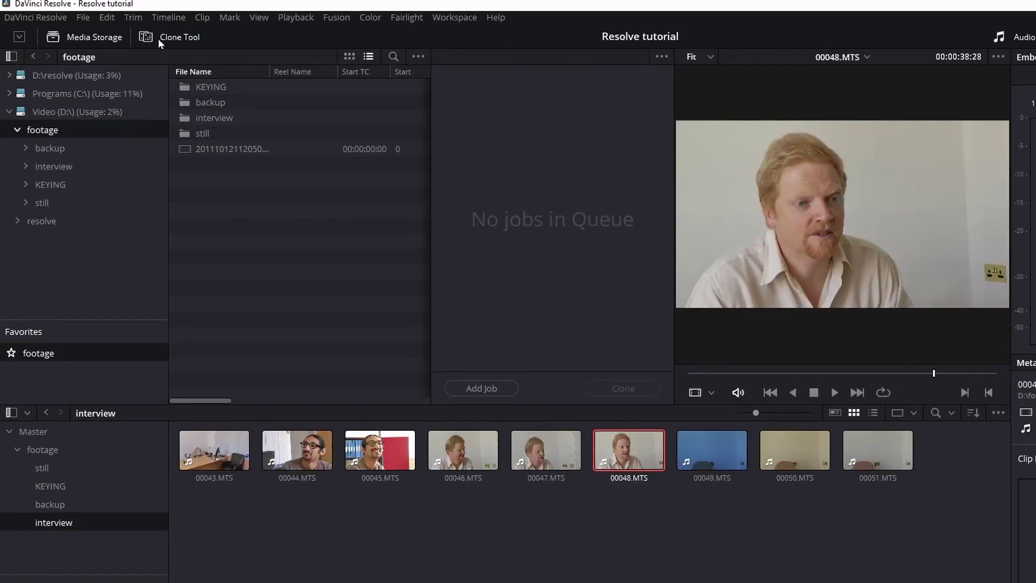
Close the Clone Tool and preview interview clips 00048.MTS, 00044.MTS and 00051.MTS, checking 00048.MTS with both the audio waveform and the meters.
left_click(160, 35)
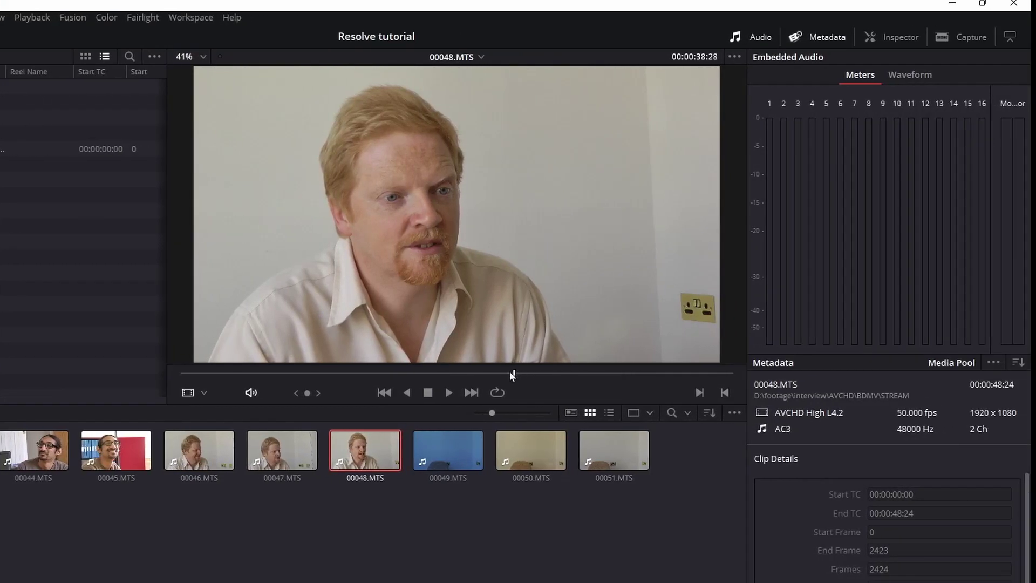
left_click_drag(513, 374, 315, 372)
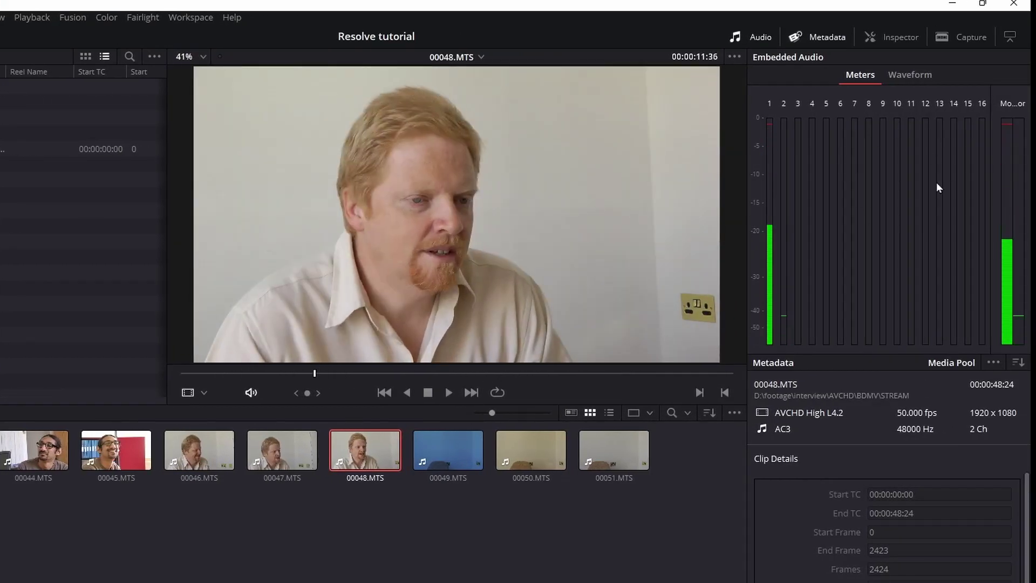
left_click(902, 74)
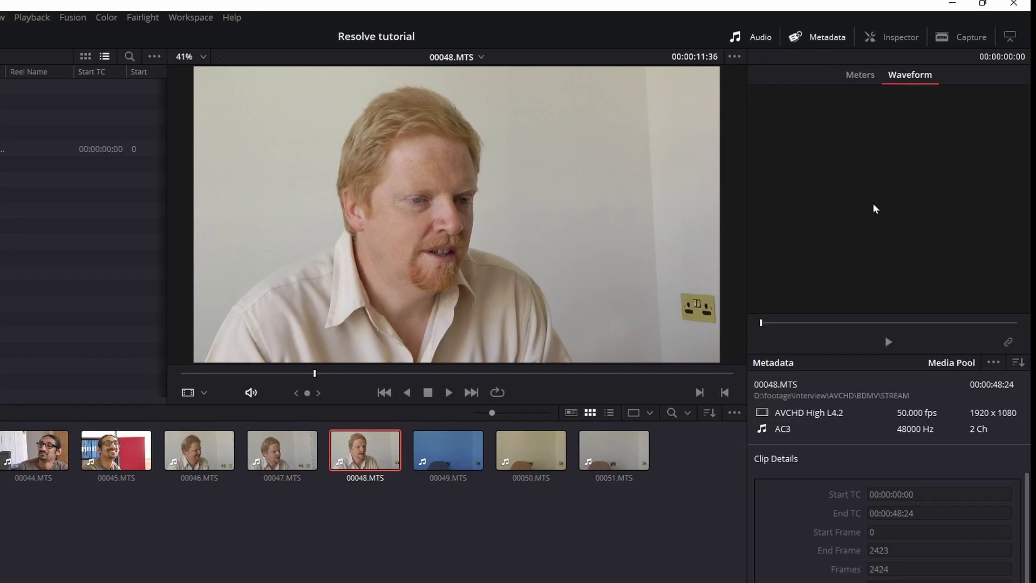
left_click(334, 373)
left_click_drag(341, 373, 406, 372)
left_click(860, 74)
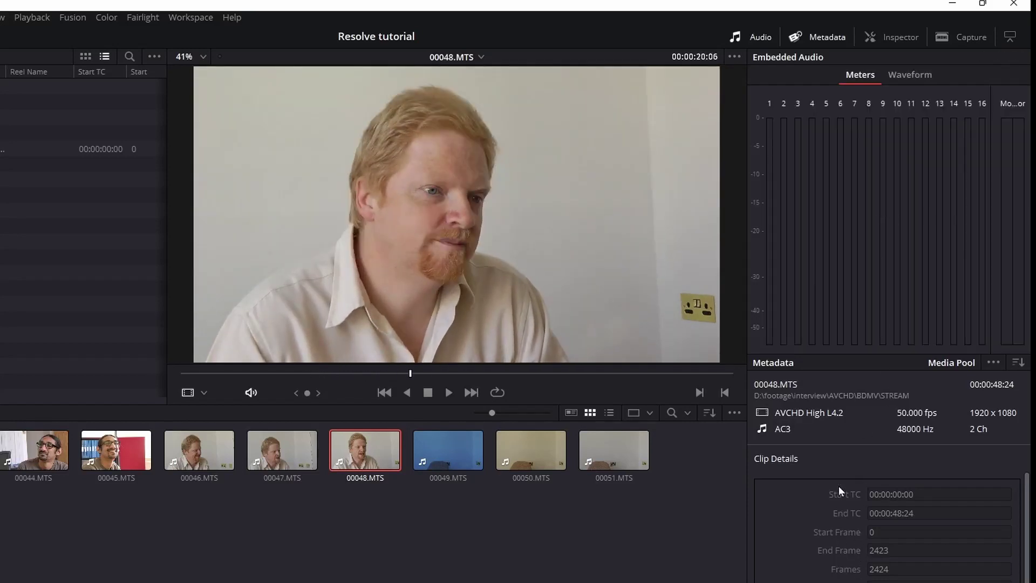
left_click(33, 449)
left_click(613, 450)
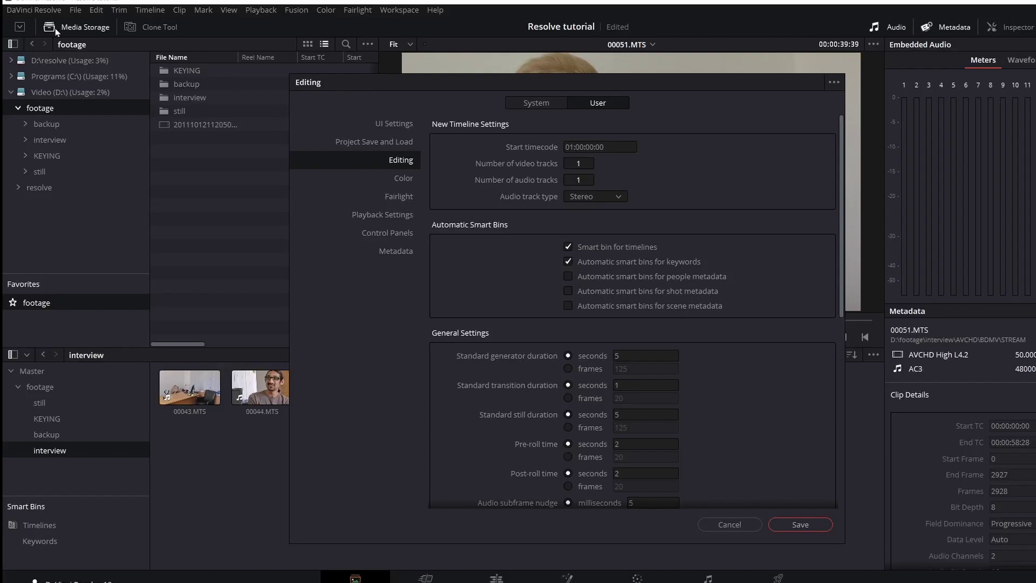
Review the Automatic Smart Bins options in the user Editing preferences without saving, and view the Timelines smart bin and the footage bin.
left_click(754, 523)
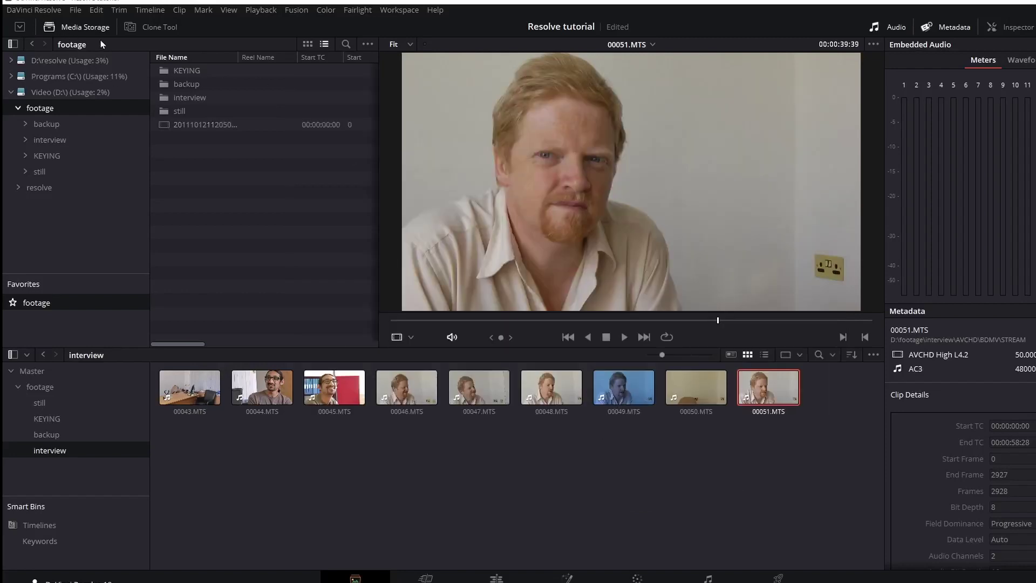
left_click(32, 9)
left_click(38, 68)
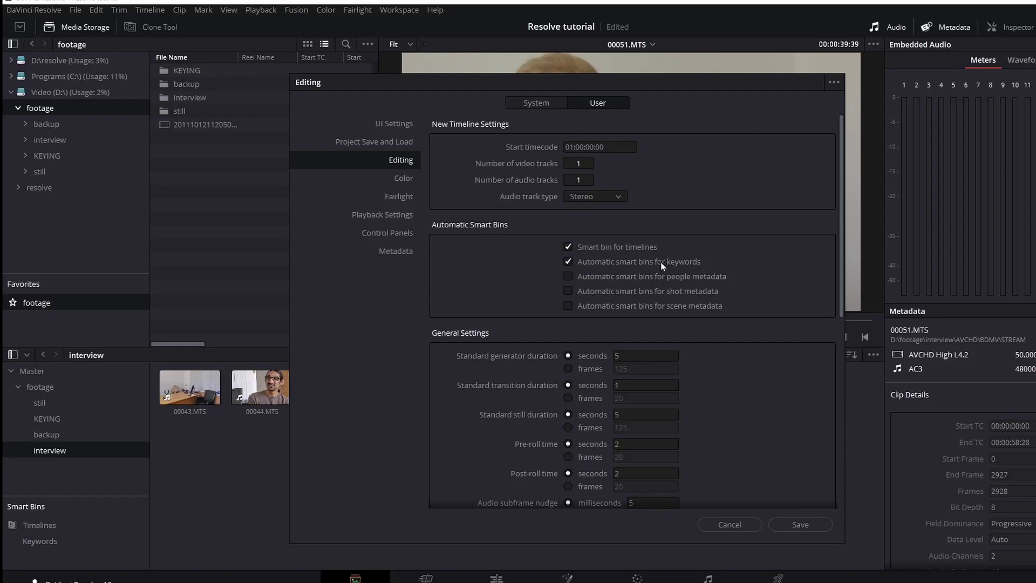
left_click(568, 262)
left_click(729, 525)
left_click(40, 525)
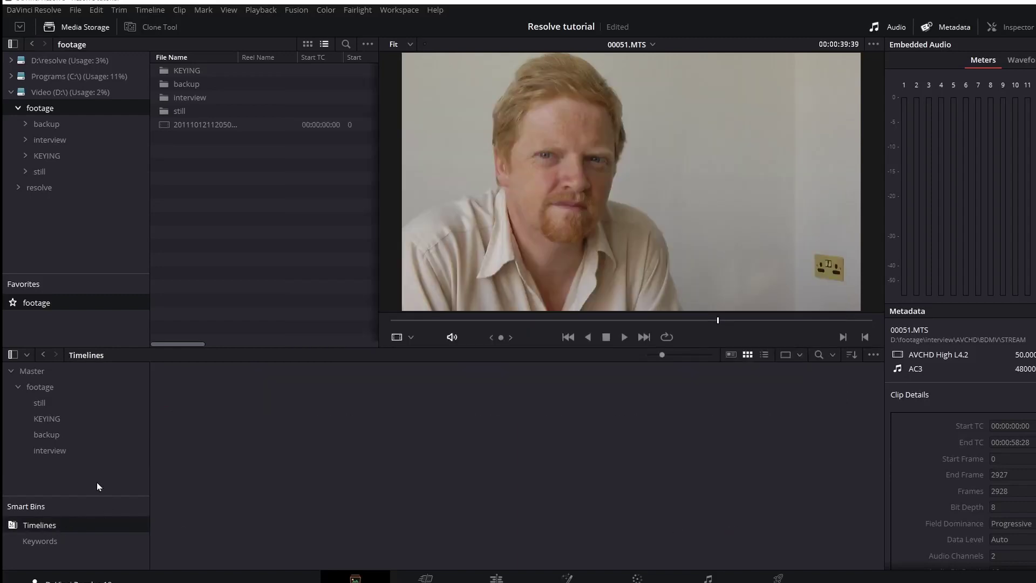
left_click(38, 387)
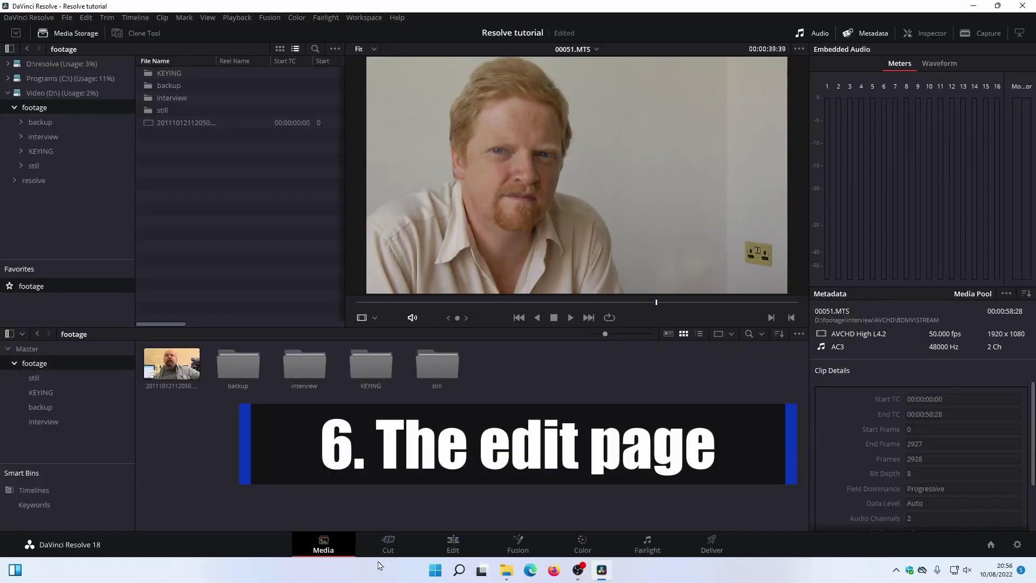
View the interview bin's clips on the Cut page, and switch to the Edit page with the Inspector hidden.
left_click(389, 544)
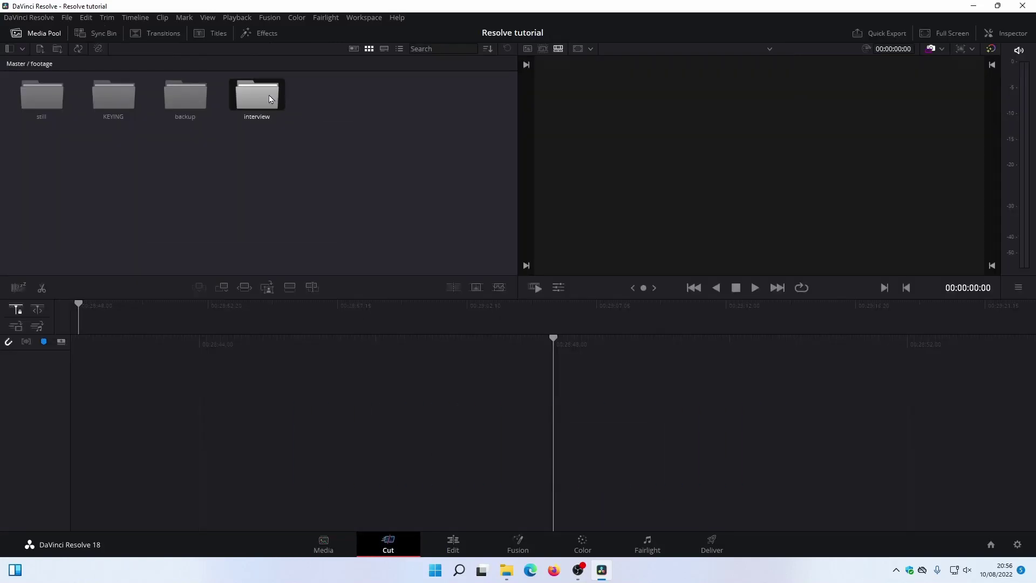
double_click(257, 94)
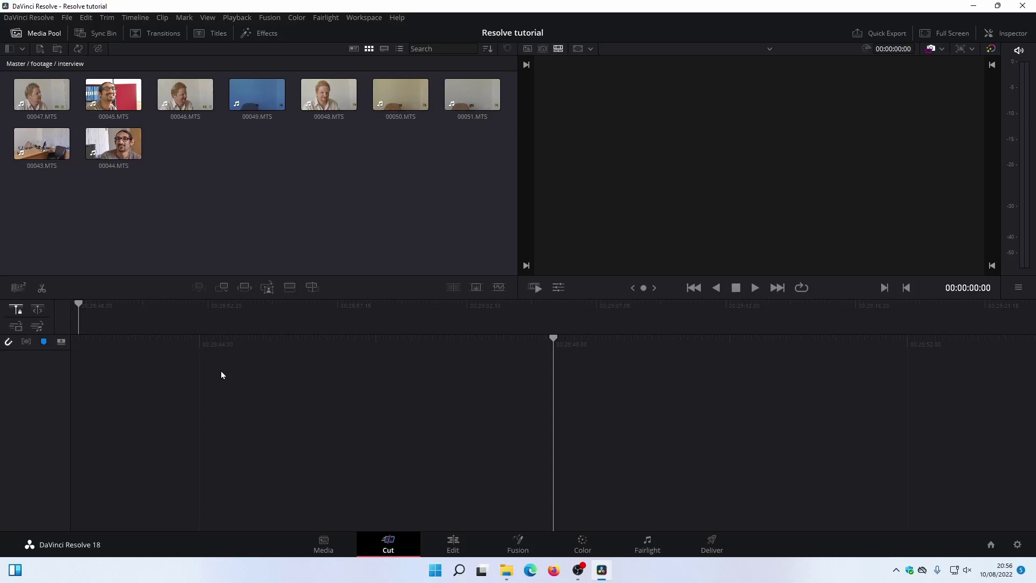
left_click(453, 544)
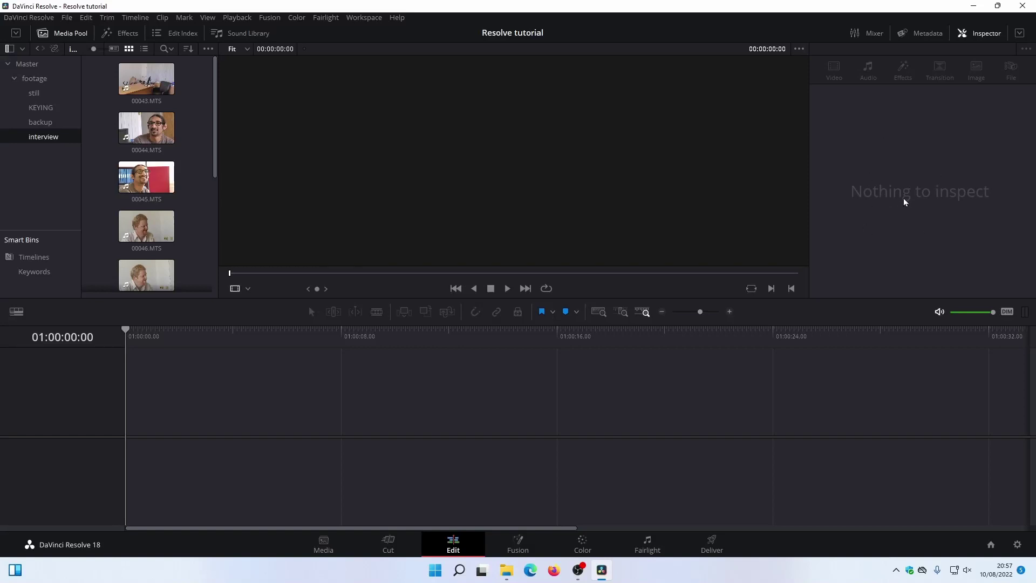
left_click(976, 34)
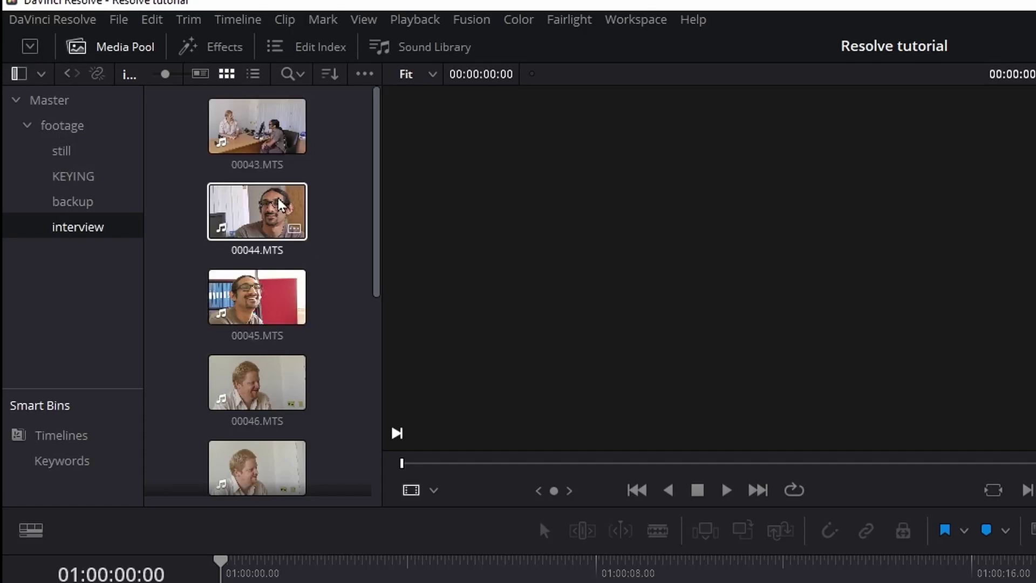
Open the KEYING bin in the media pool, and hide and restore the bin list.
left_click(82, 208)
left_click(73, 182)
left_click(17, 74)
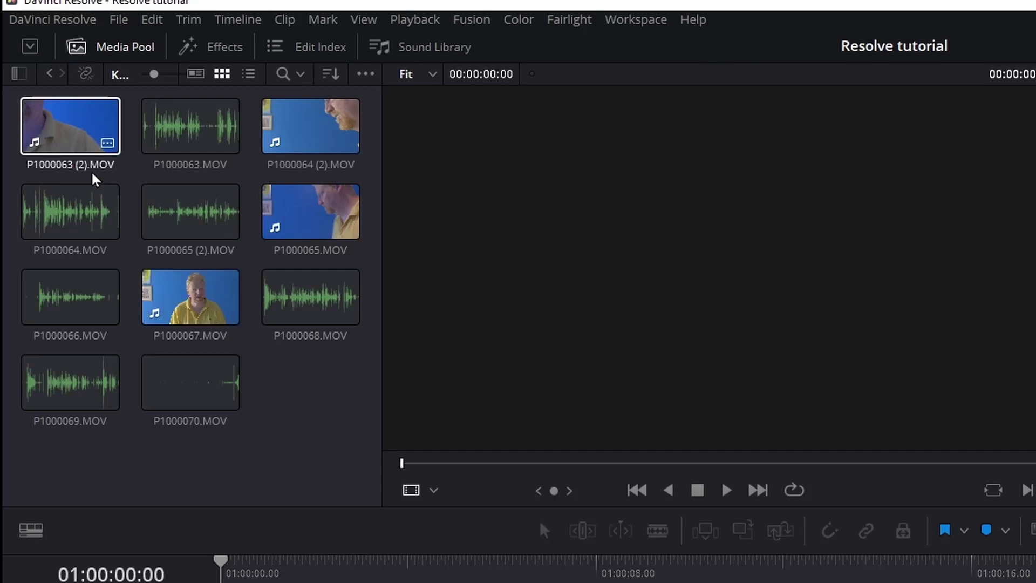
left_click(18, 75)
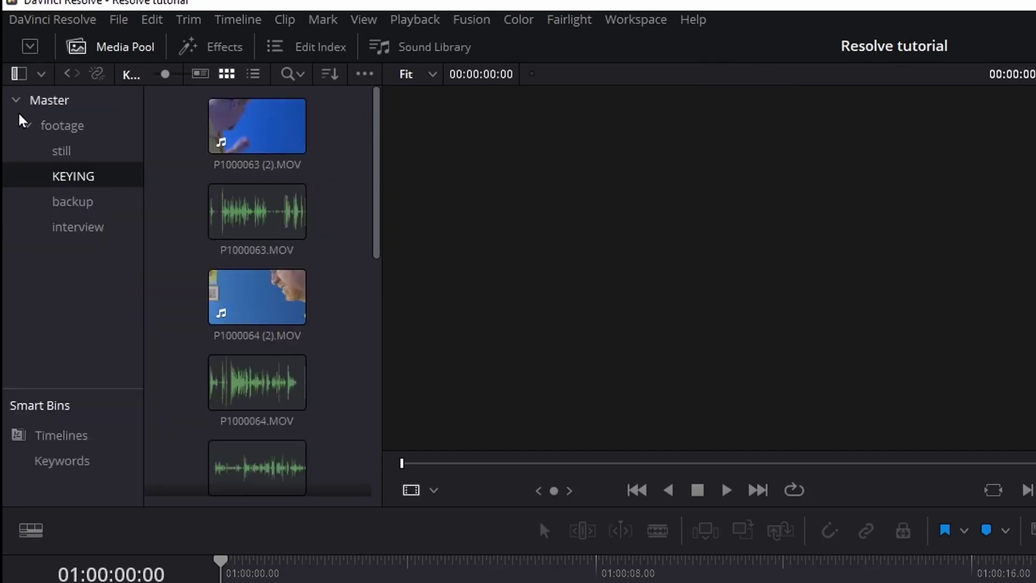
Enlarge the KEYING clip thumbnails slightly, and compare the list view with the metadata view.
left_click_drag(165, 74, 166, 76)
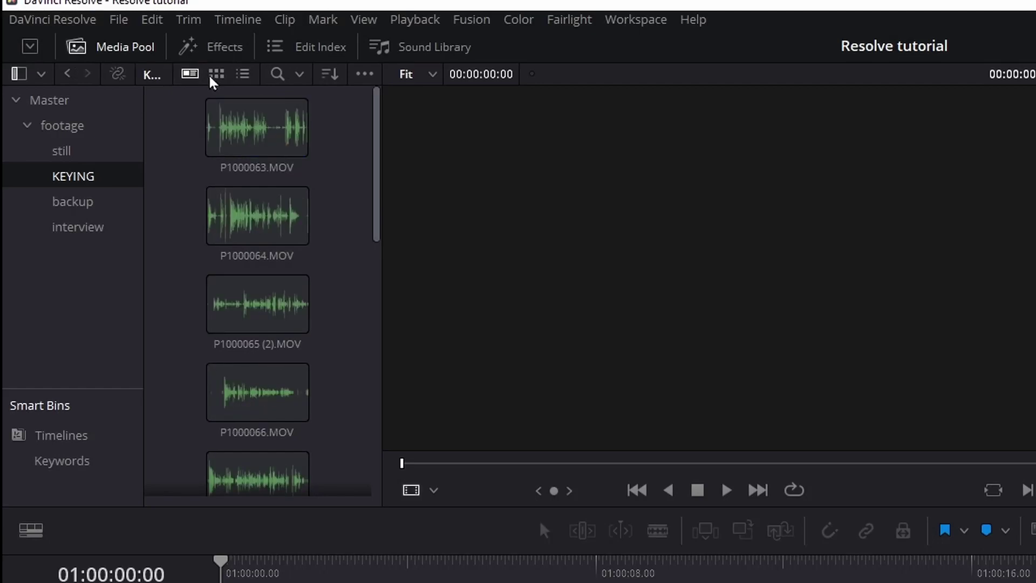
left_click(254, 76)
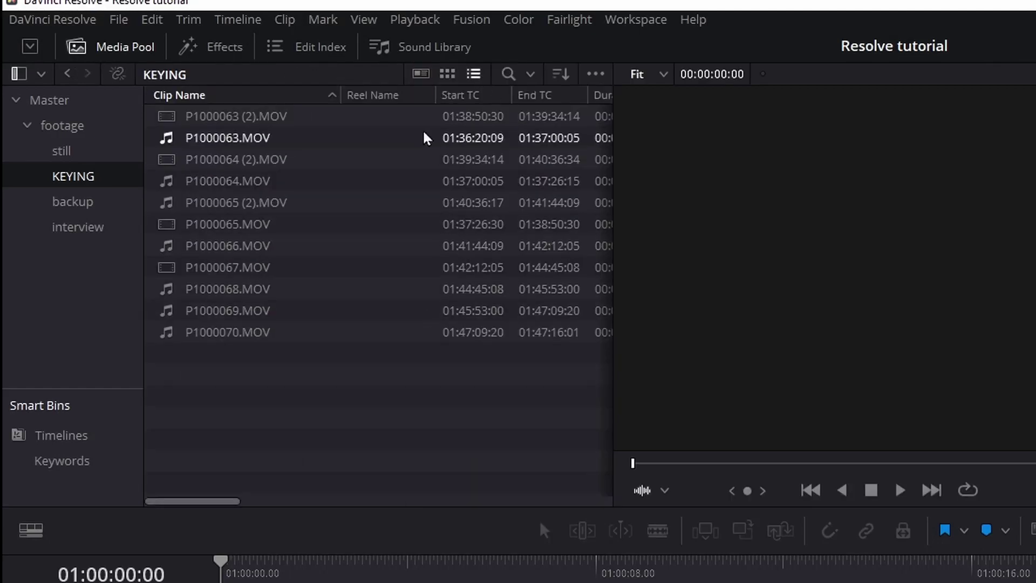
left_click(421, 73)
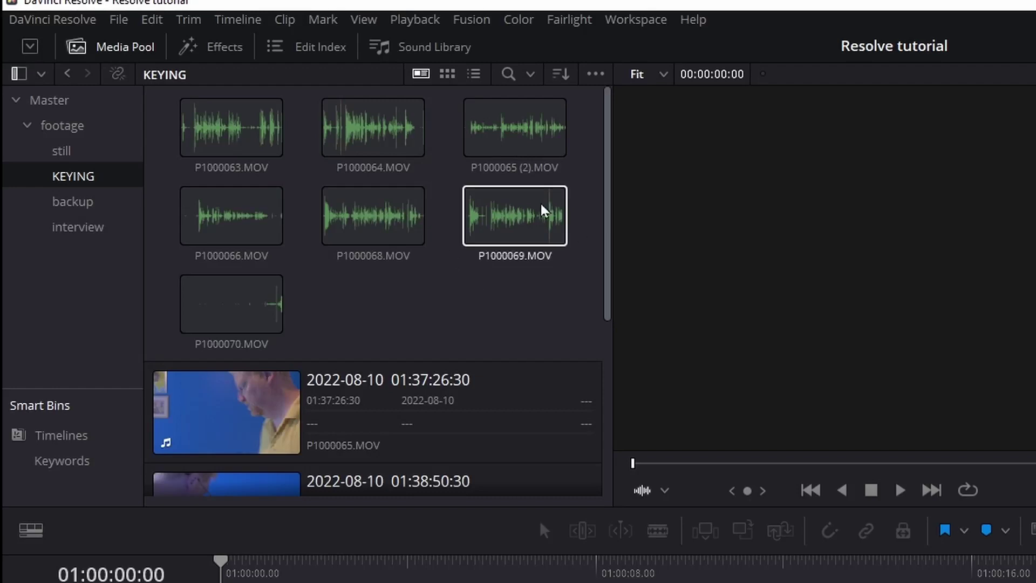
Look through the media pool's search, sorting and display options, and return the KEYING clips to thumbnail view.
left_click(507, 75)
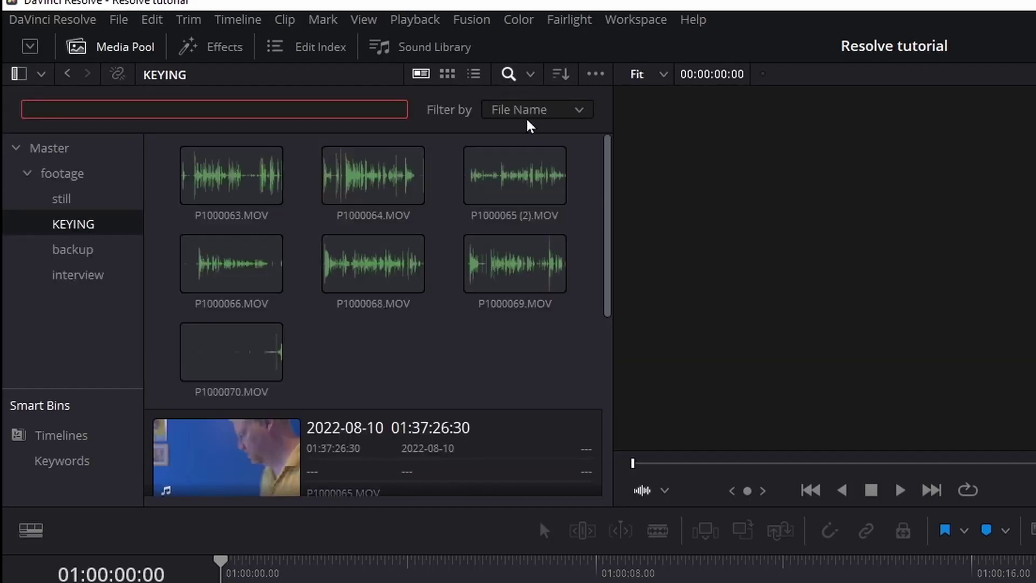
left_click(565, 76)
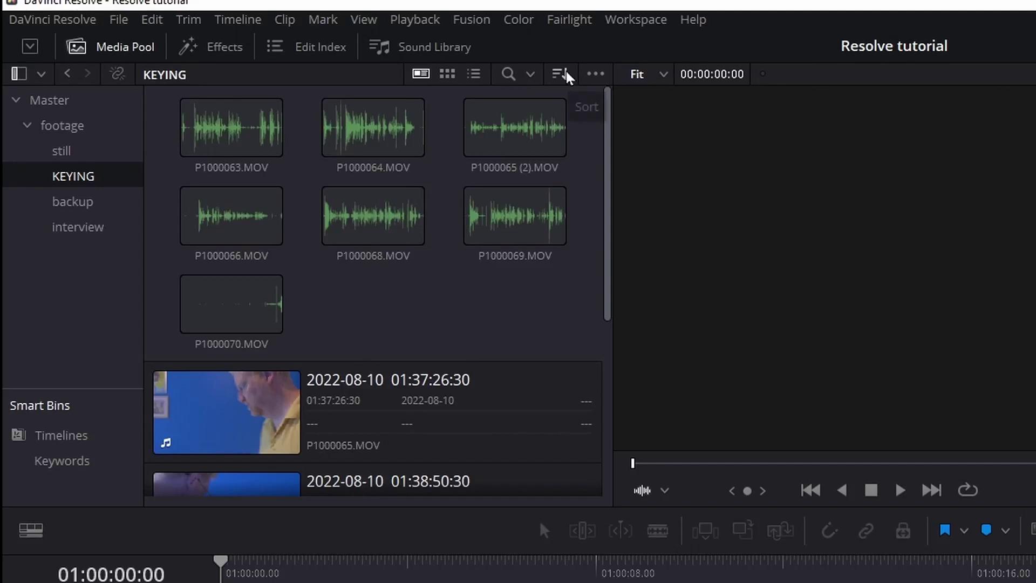
left_click(566, 81)
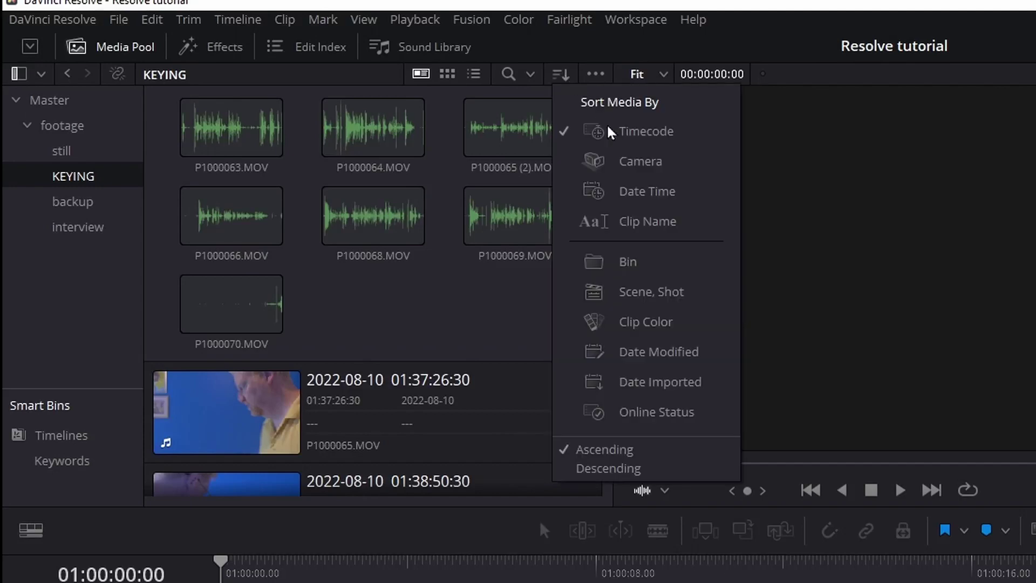
left_click(860, 231)
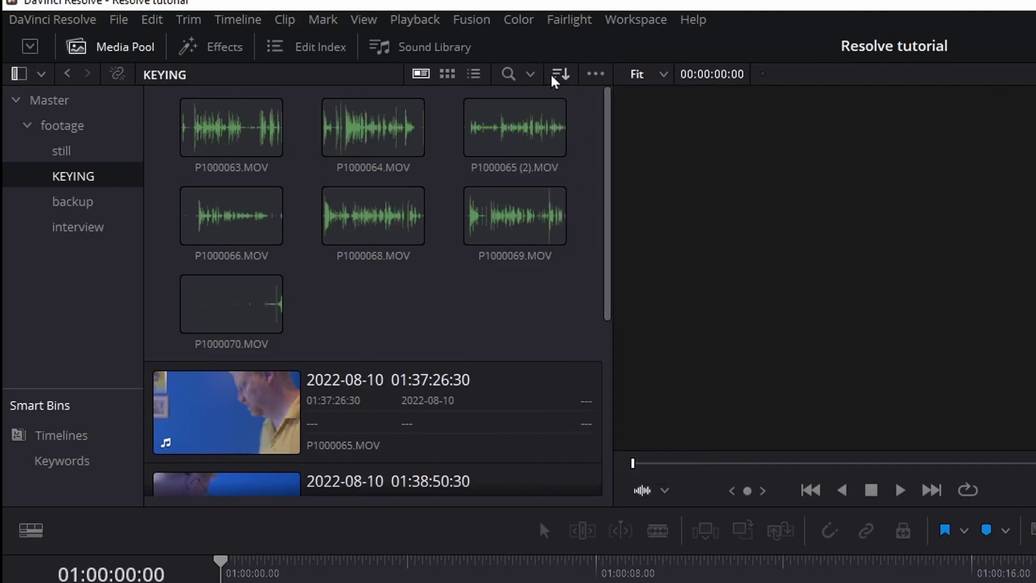
left_click(594, 76)
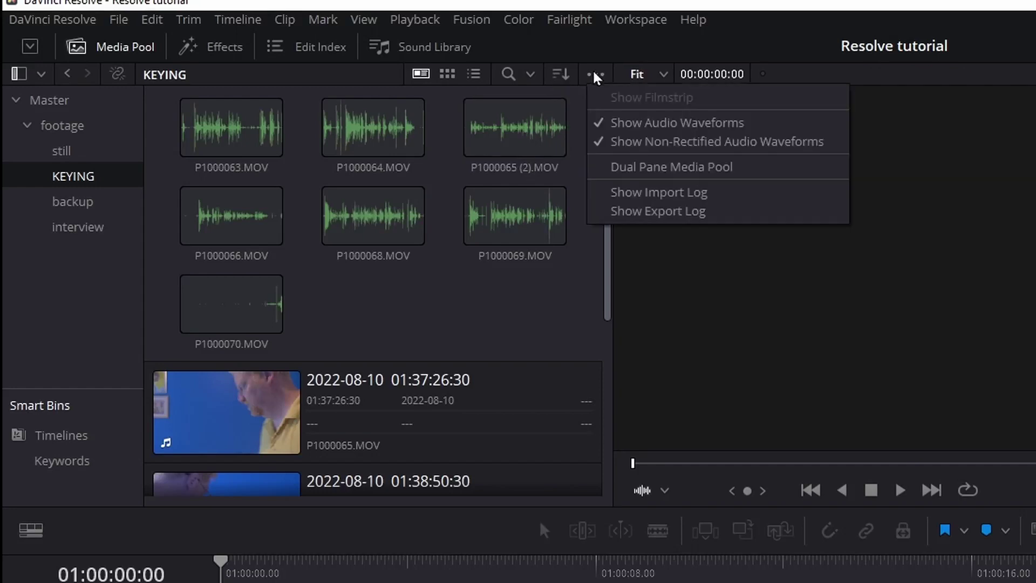
left_click(450, 75)
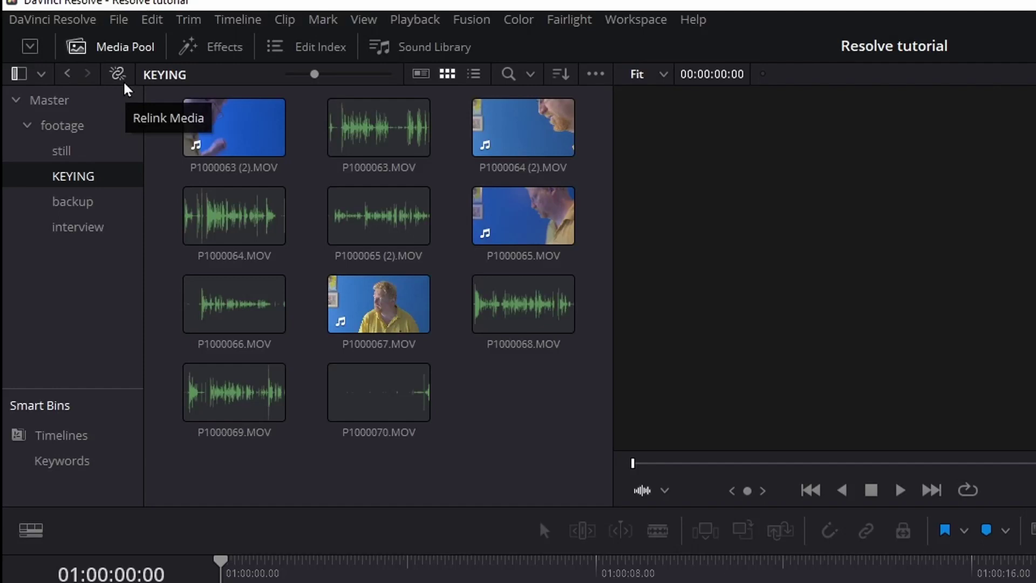
Preview the P1000065 (2).MOV audio clip, and view the Relink Media options for the footage folder without relinking.
left_click(394, 258)
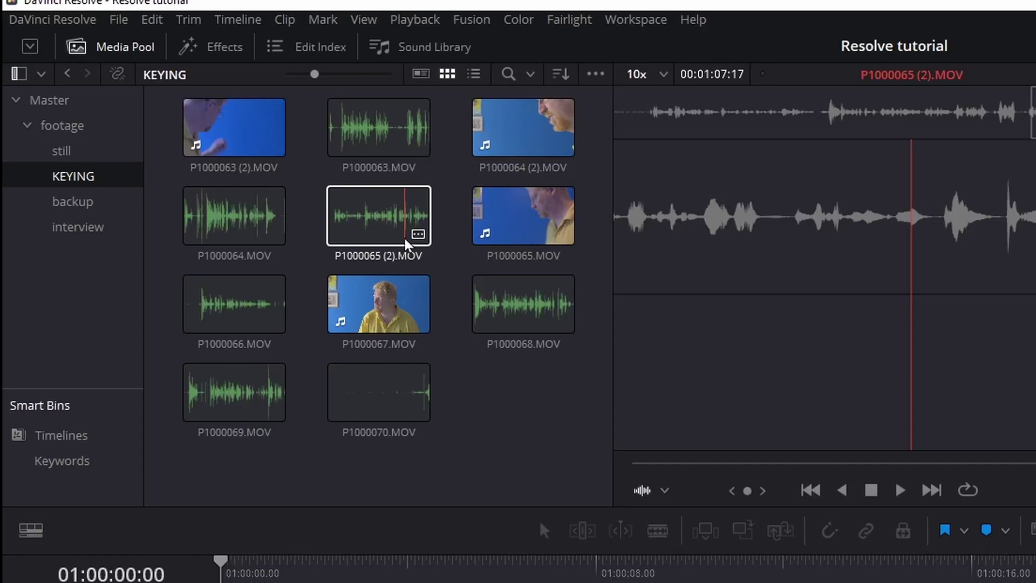
left_click(117, 74)
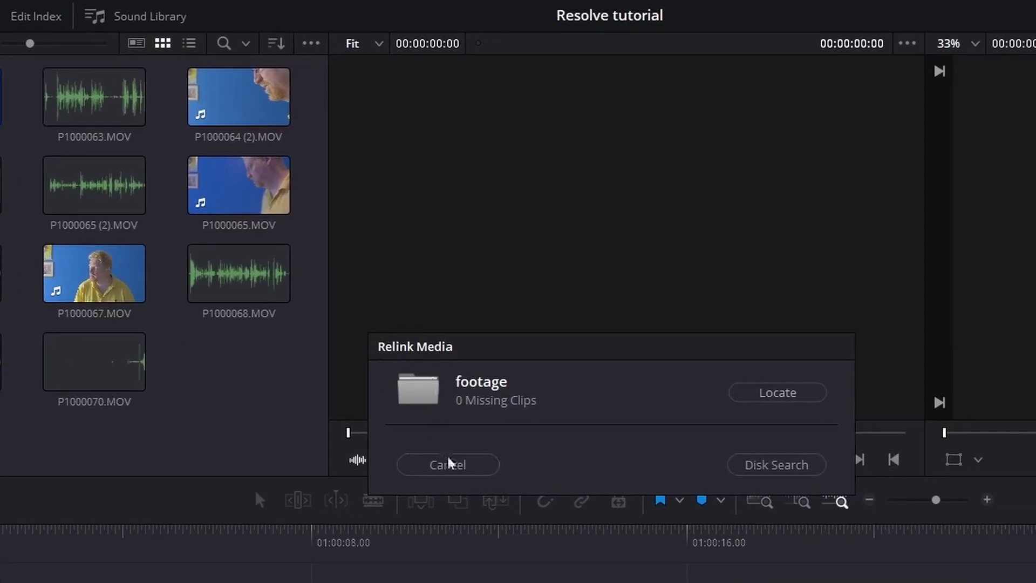
left_click(536, 475)
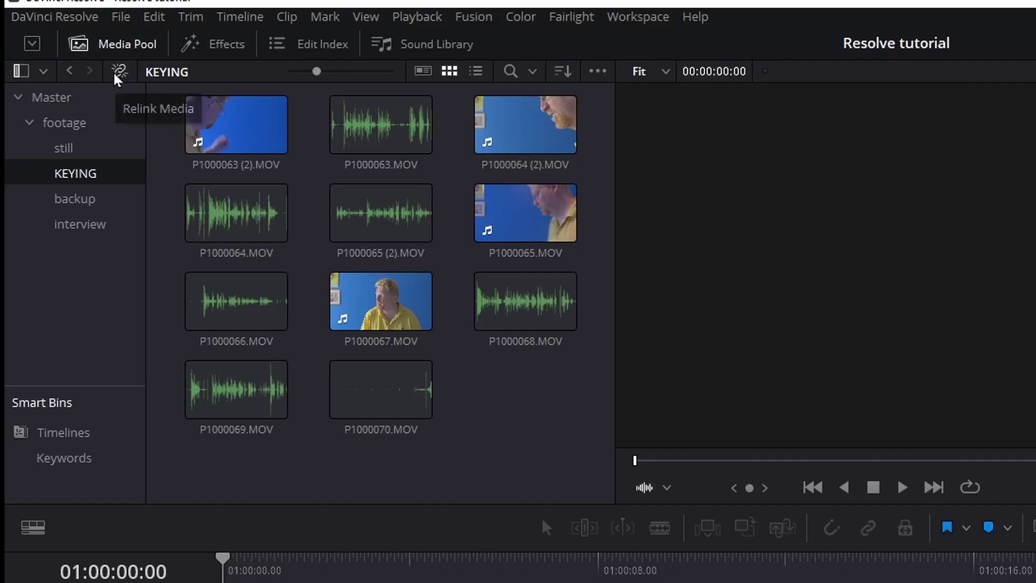
Browse the video and audio transitions in the effects library, and view the Edit Index.
left_click(229, 47)
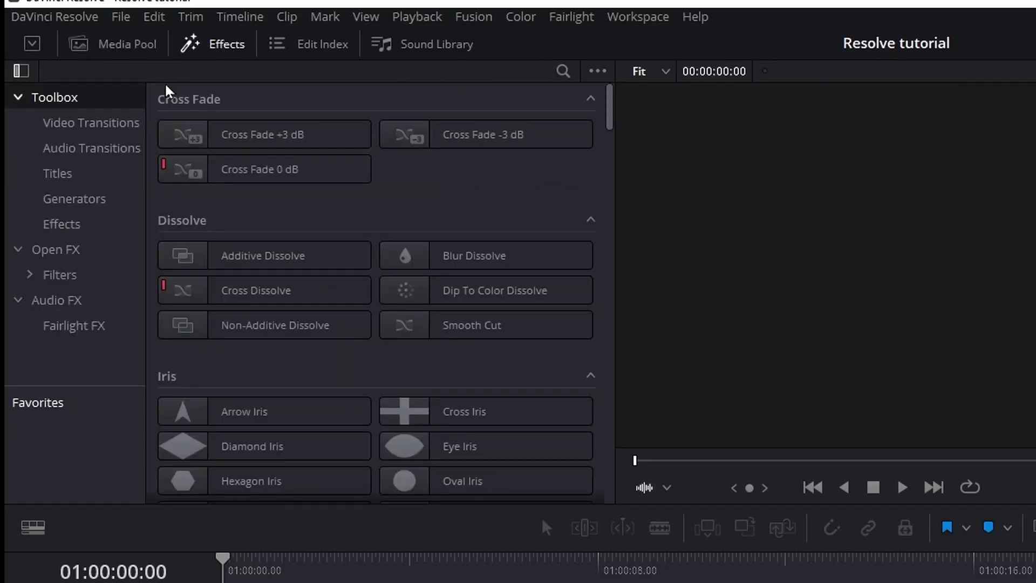
left_click(90, 123)
left_click(92, 147)
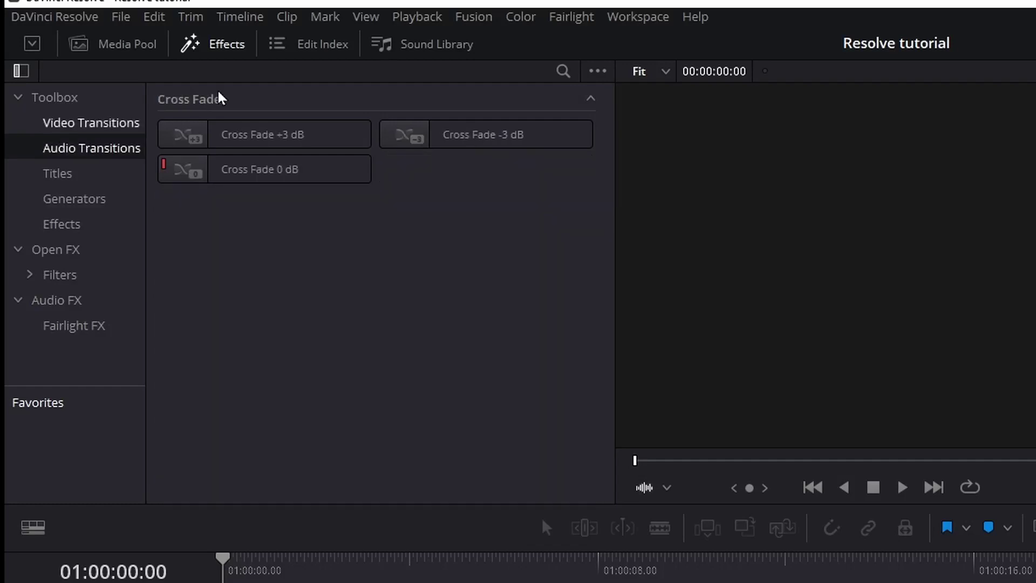
left_click(313, 43)
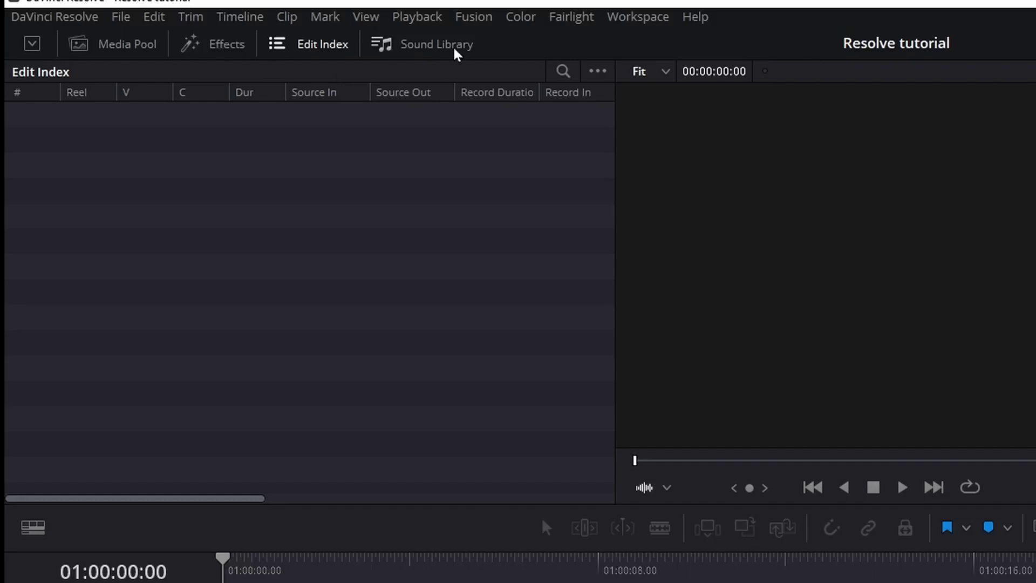
Download Blackmagic Fairlight Sound Library 1.0 for Windows through Firefox by submitting the registration form, and return to DaVinci Resolve.
left_click(410, 45)
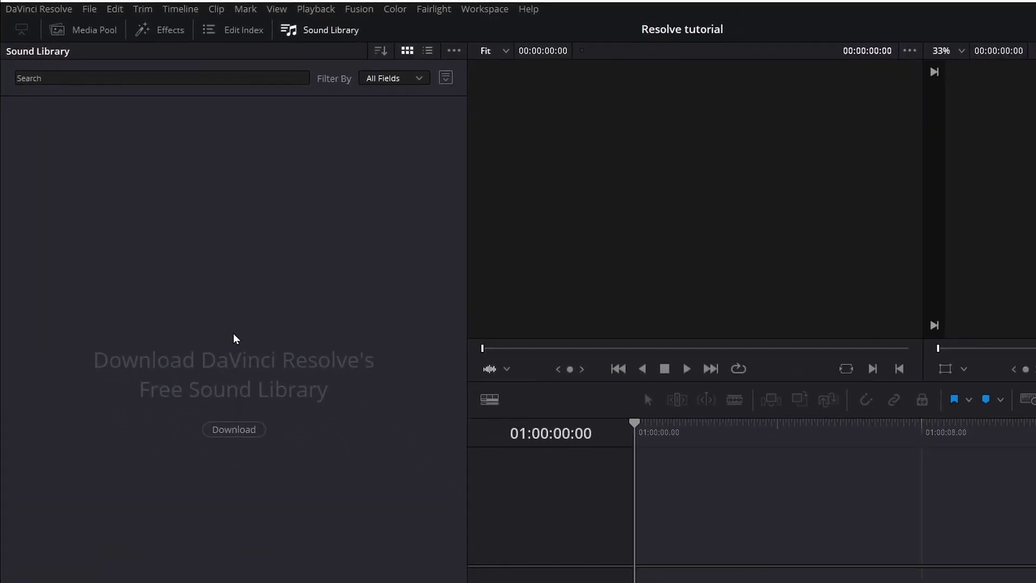
left_click(229, 430)
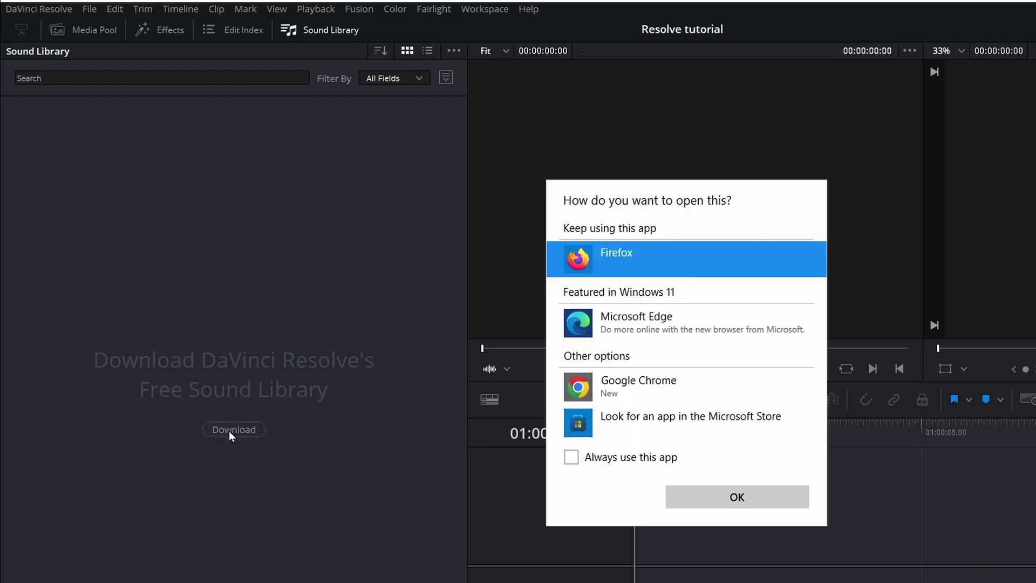
key("Return")
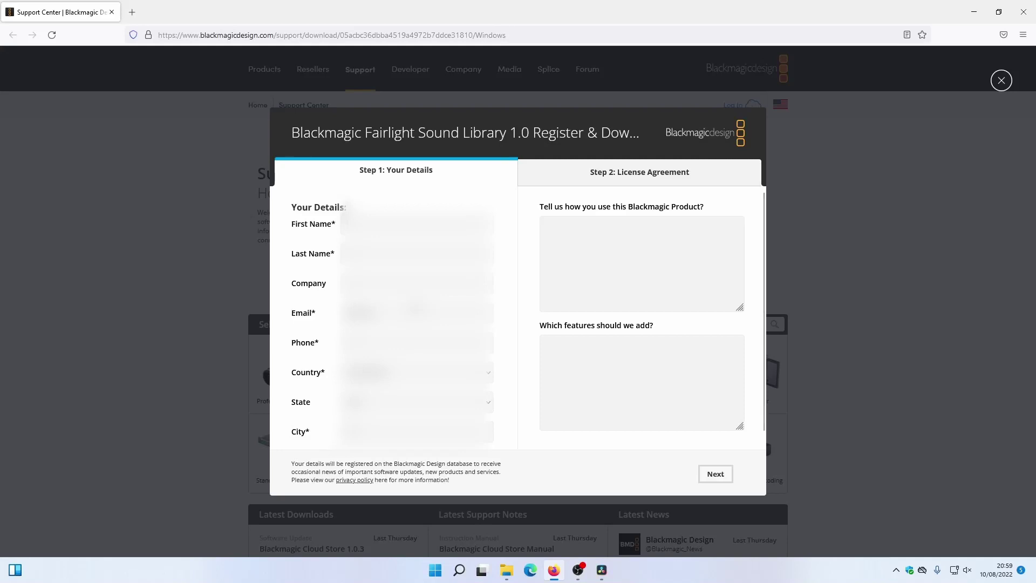
left_click(716, 480)
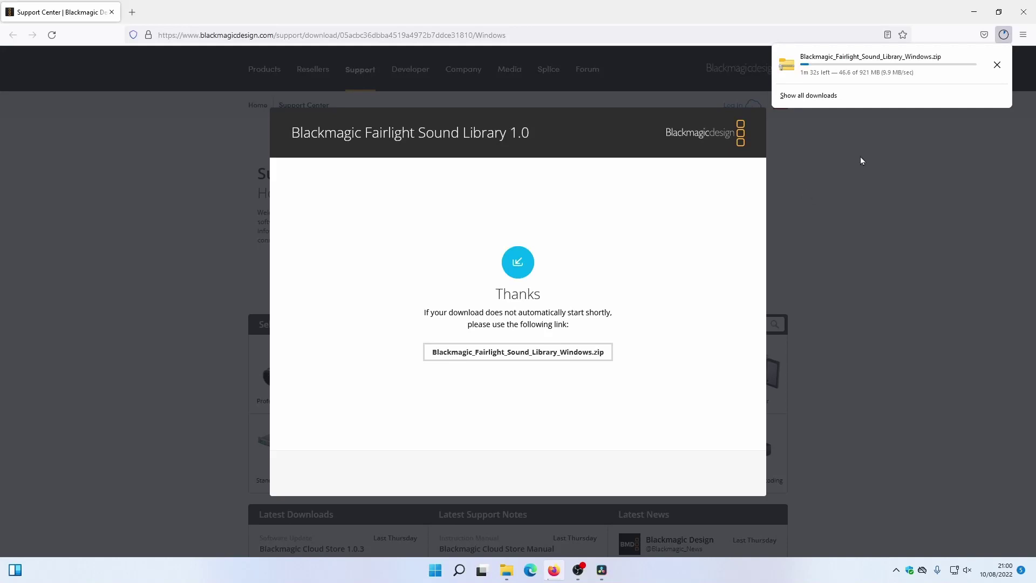
left_click(974, 12)
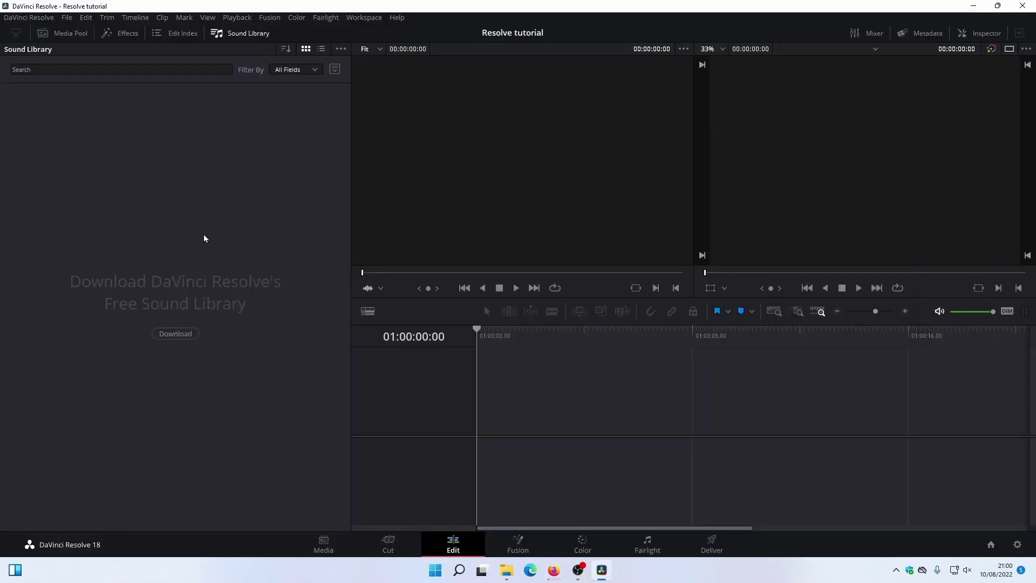
Show the media pool at reduced height so the timeline spans the full width, and open the interview bin.
left_click(63, 34)
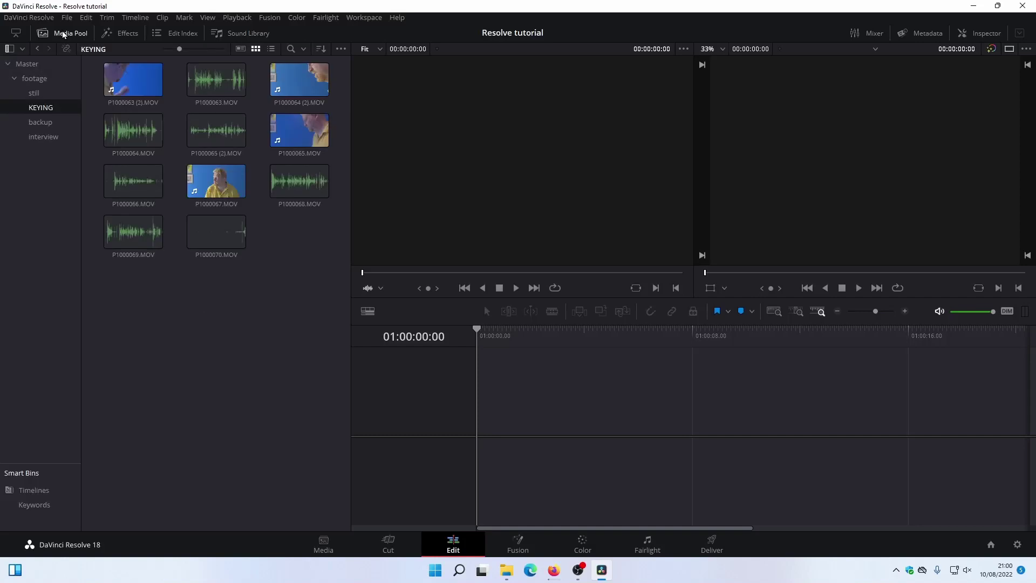
left_click(10, 35)
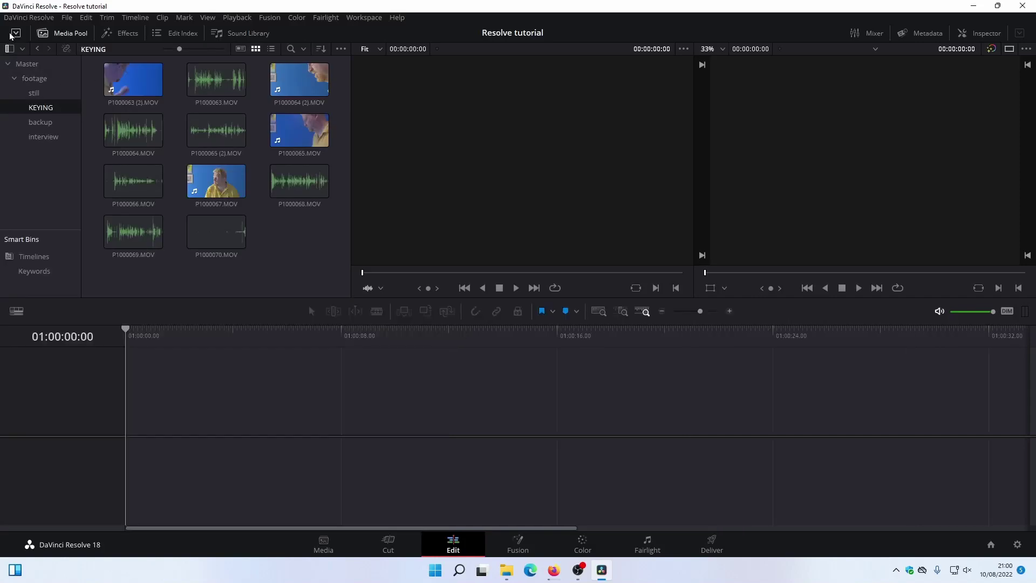
left_click(11, 35)
left_click(11, 35)
left_click(43, 137)
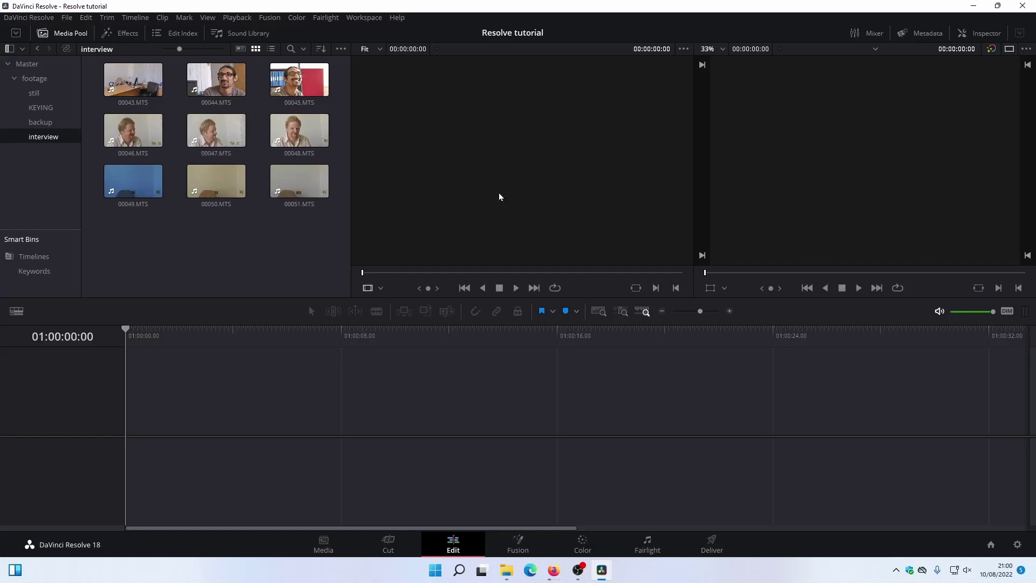
Load 00043.MTS into the source viewer and scrub through the interview footage.
left_click(129, 79)
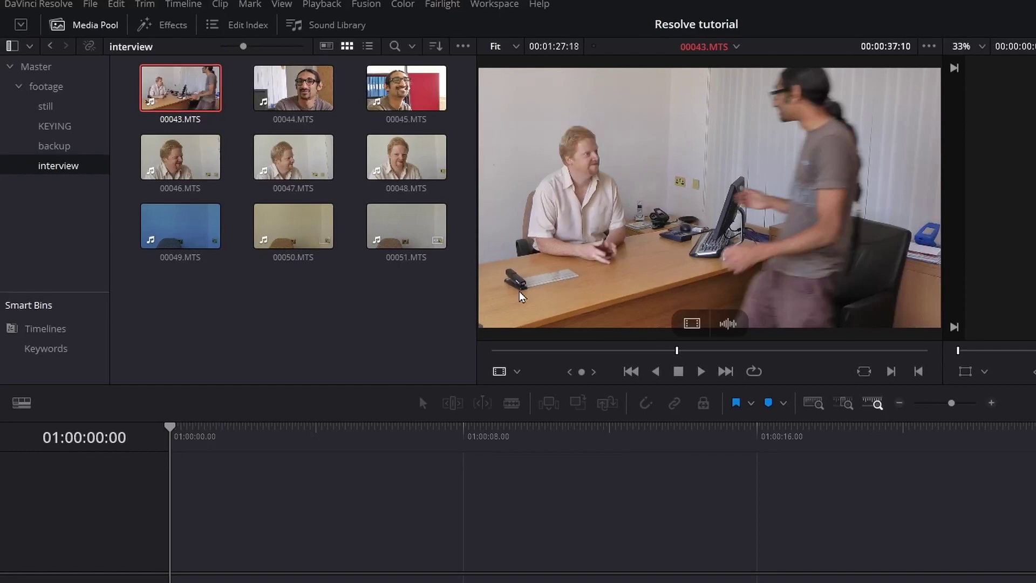
left_click(511, 352)
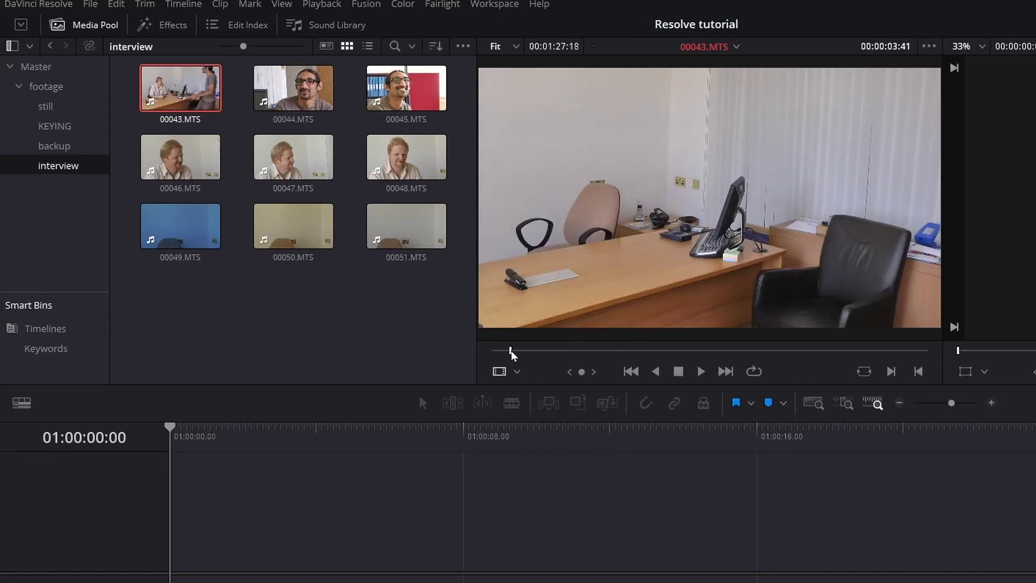
left_click_drag(511, 351, 625, 359)
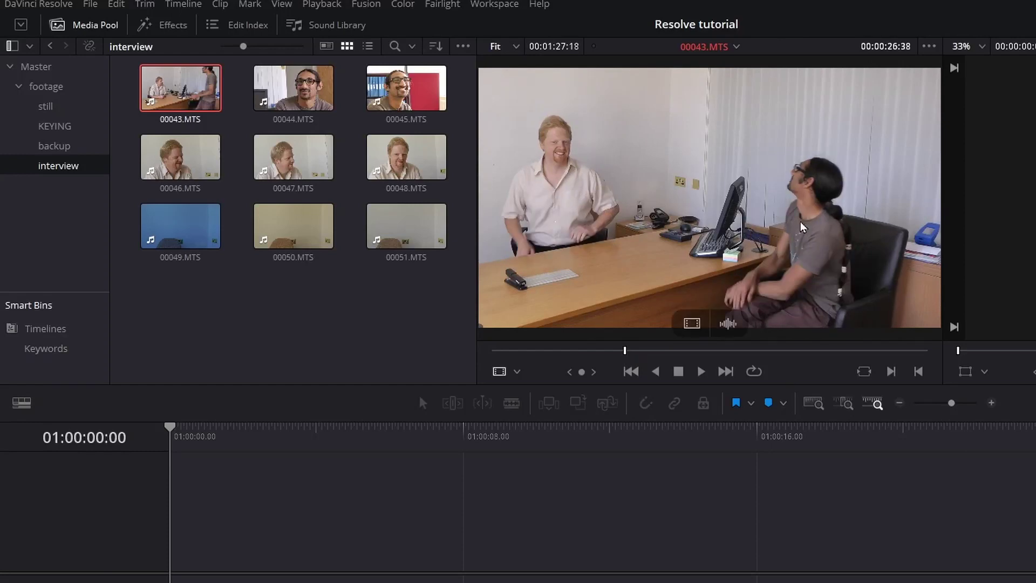
left_click_drag(625, 350, 671, 353)
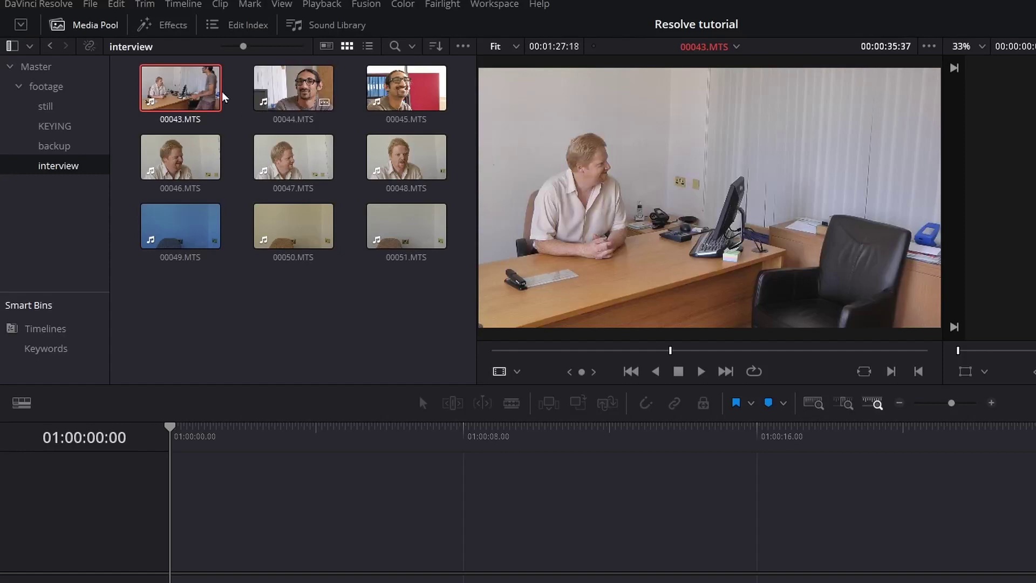
left_click_drag(669, 354, 769, 355)
left_click_drag(885, 356, 684, 350)
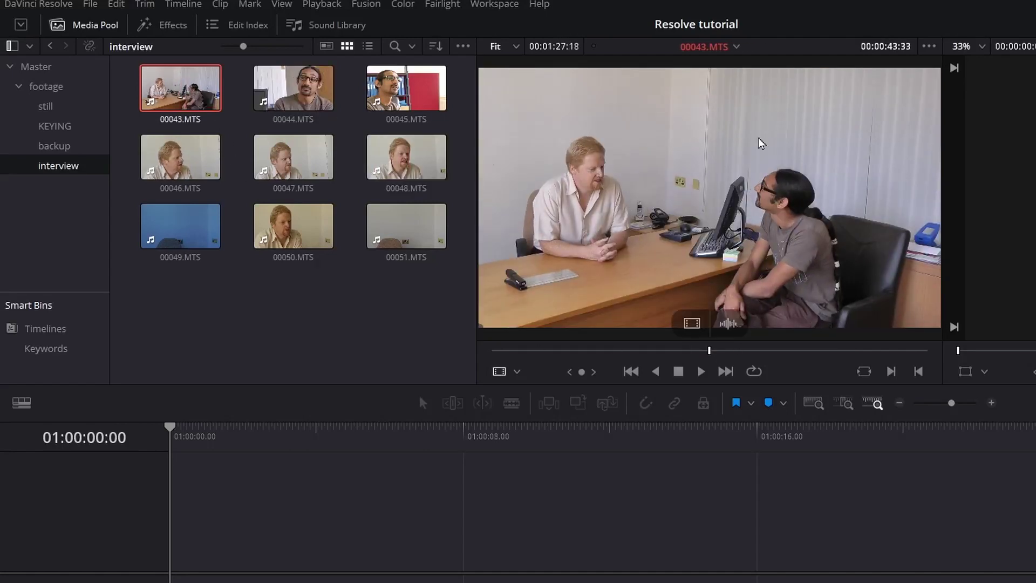
left_click_drag(707, 355, 688, 358)
Play and pause 00043.MTS in the source viewer, stepping back a few single frames in between.
key("space")
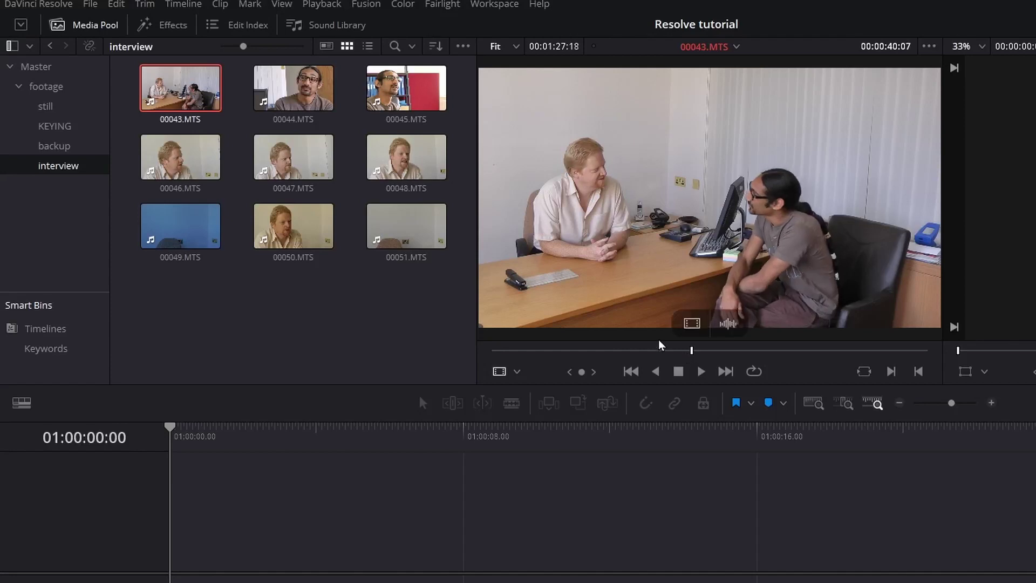
key("Left")
key("Left")
key("Left")
key("space")
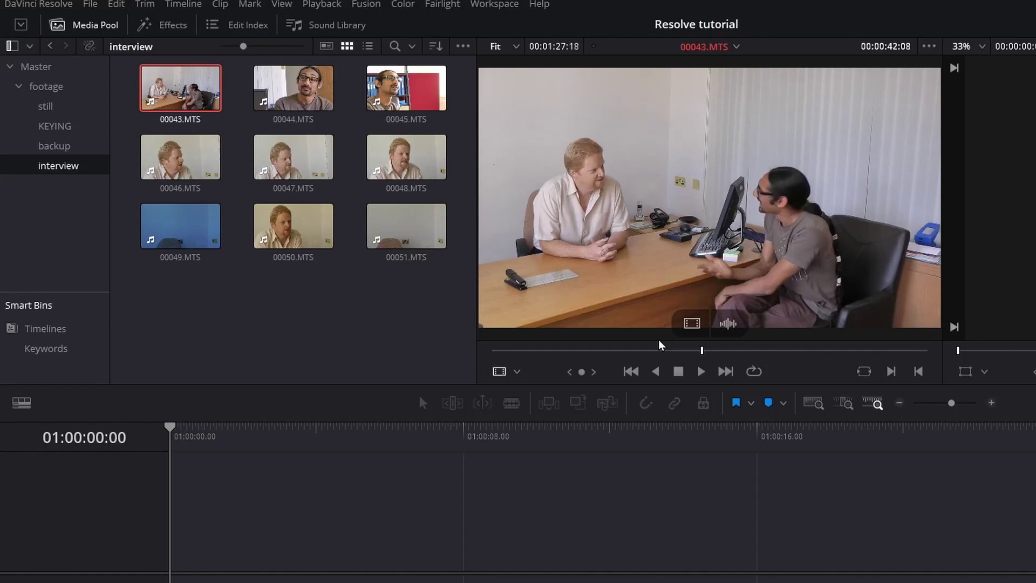
key("space")
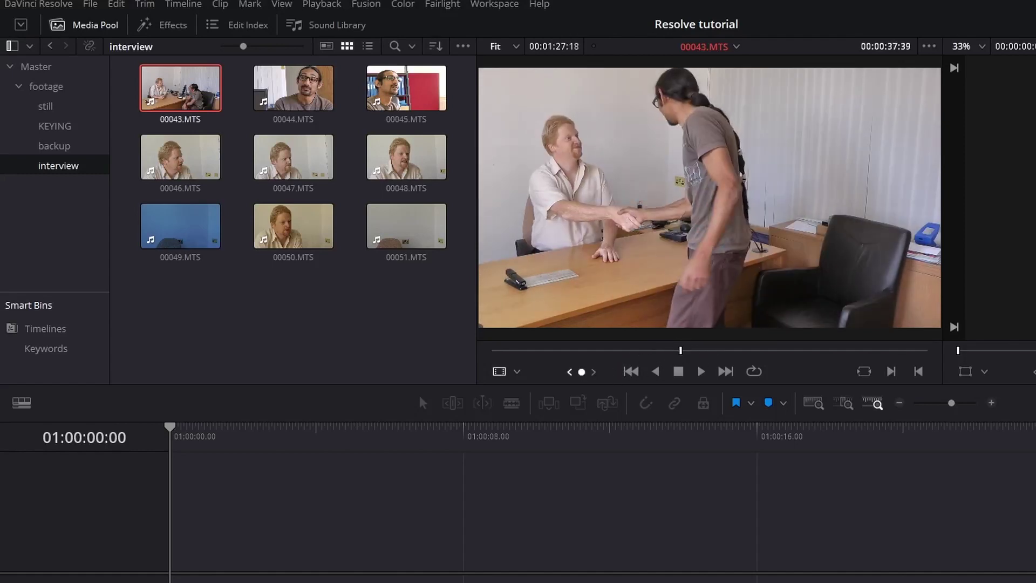
key("space")
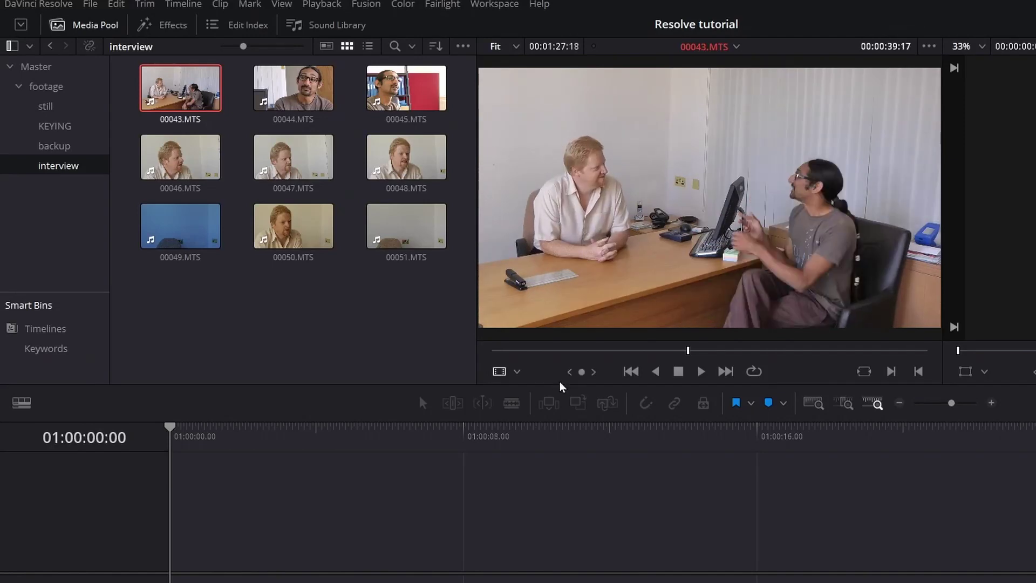
Shuttle through 00043.MTS in reverse and forward at increasing speeds up to 8x.
key("j")
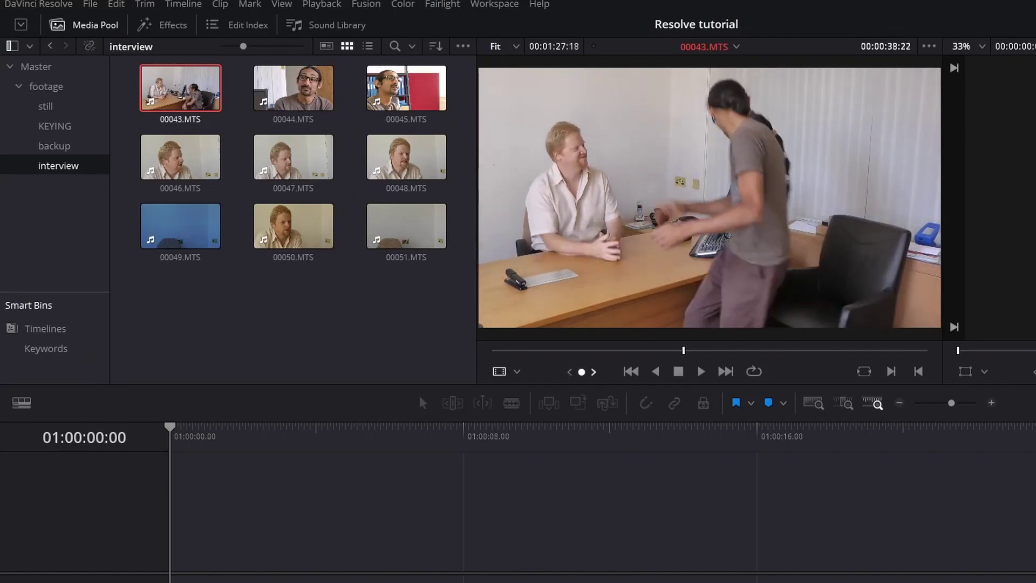
key("l")
key("l")
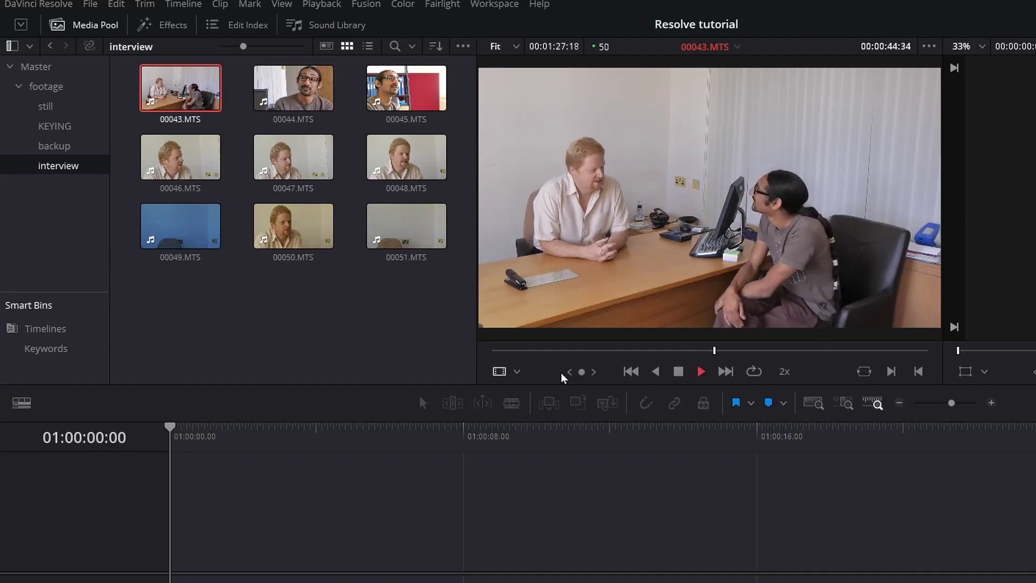
key("l")
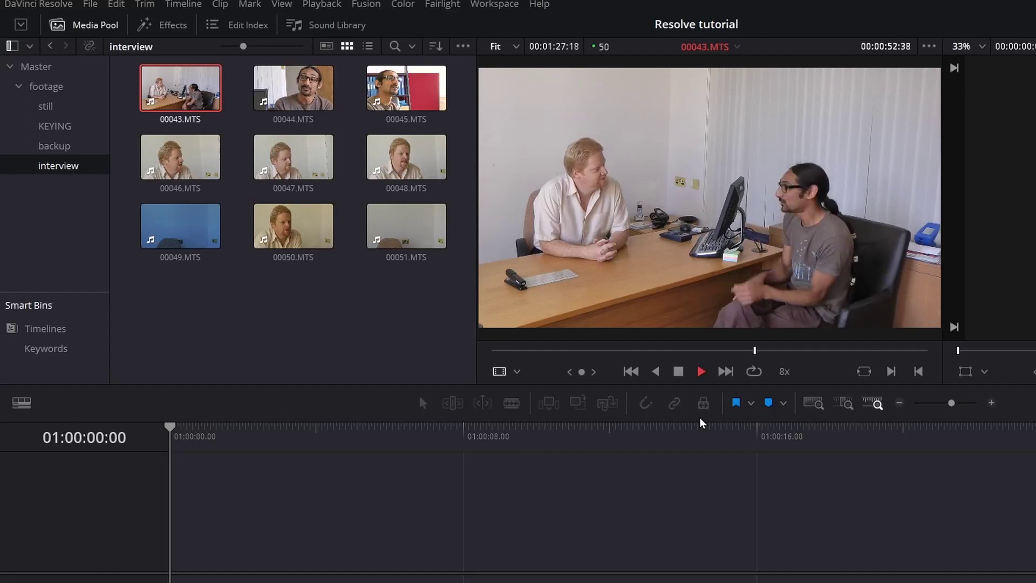
key("k")
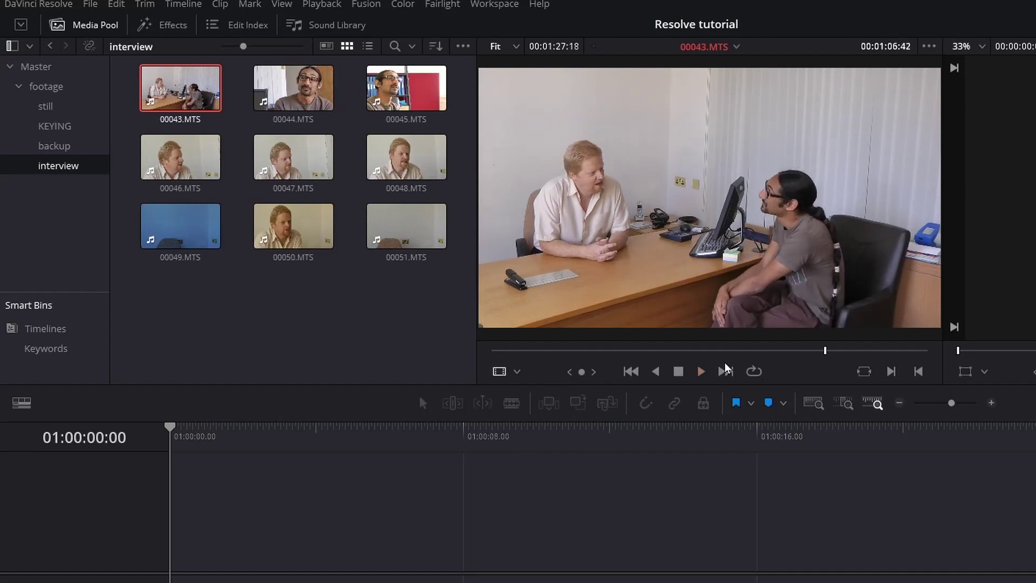
key("j")
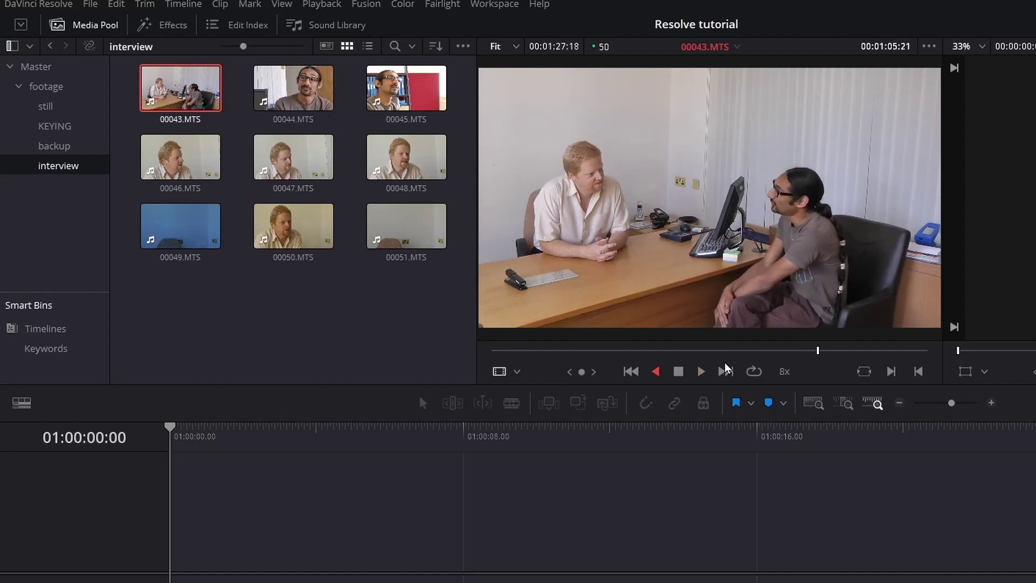
Mark an In point in 00043.MTS at 00:00:36:24, just before the second man enters the frame.
left_click(671, 351)
left_click_drag(672, 353, 674, 356)
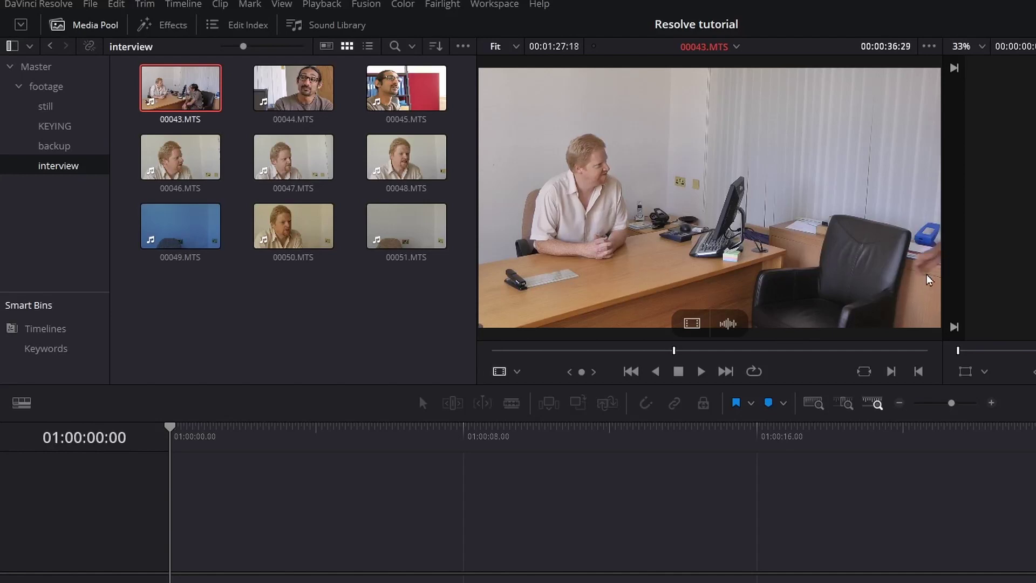
key("Left")
key("Left")
key("Left")
key("Left")
key("Left")
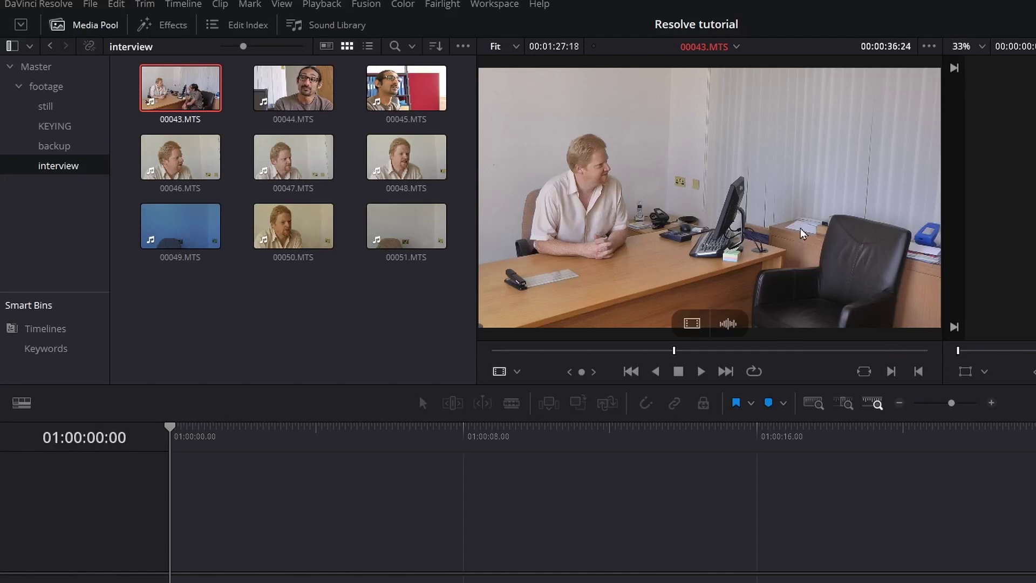
key("i")
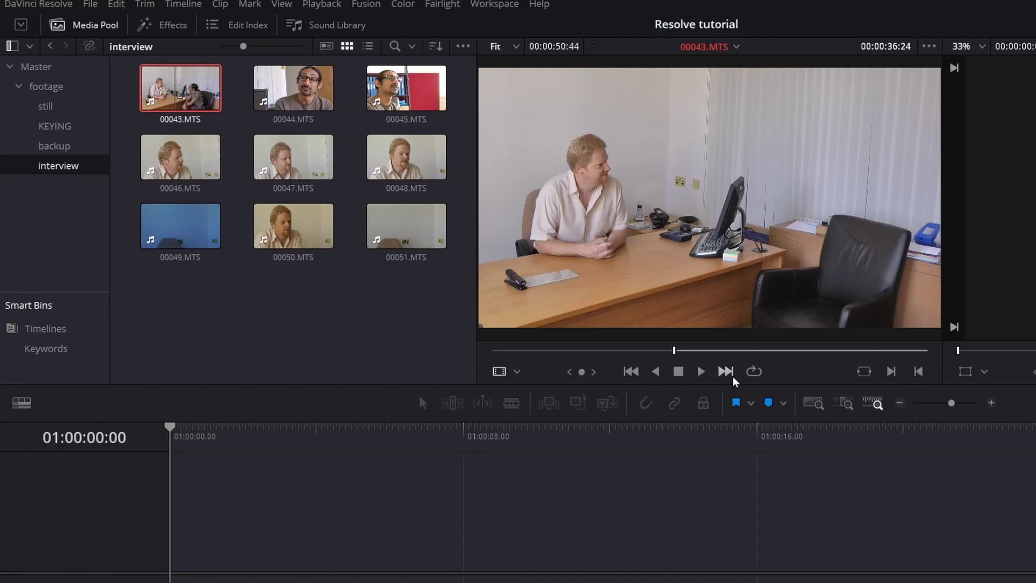
View the audio tracks of 00043.MTS in the source viewer, and return to the Source view.
left_click(517, 373)
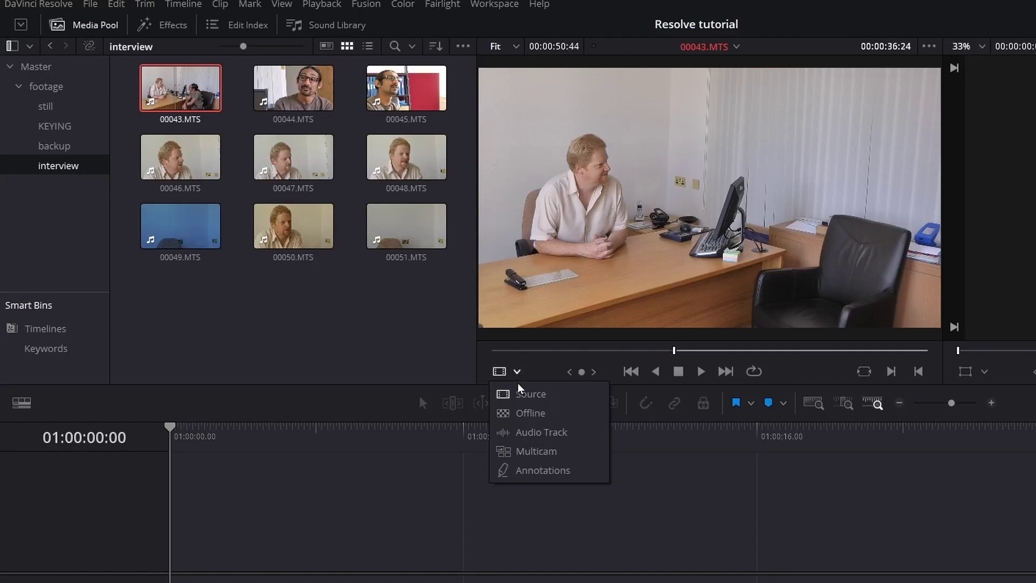
left_click(541, 433)
left_click(519, 375)
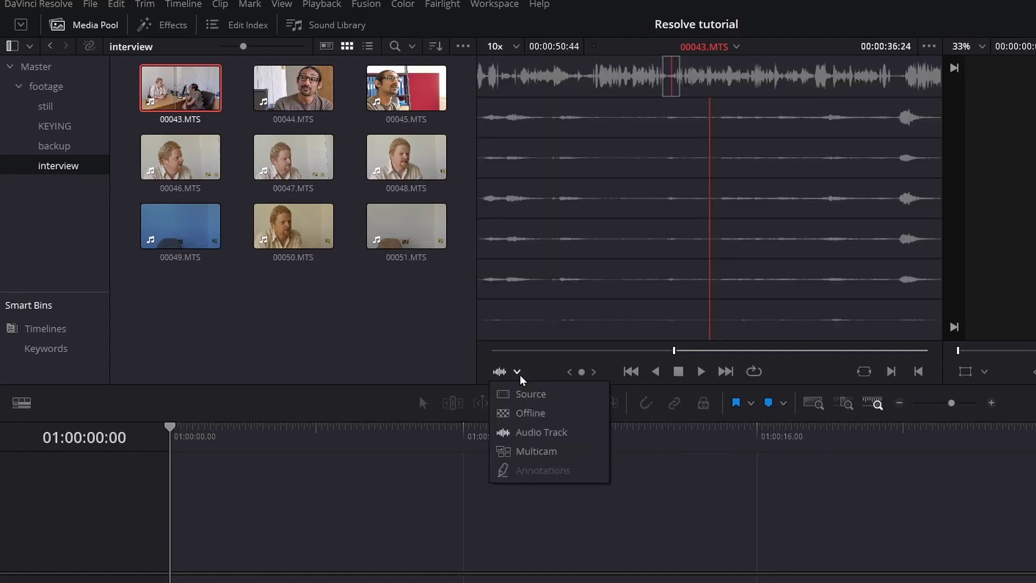
left_click(516, 394)
mouse_move(599, 189)
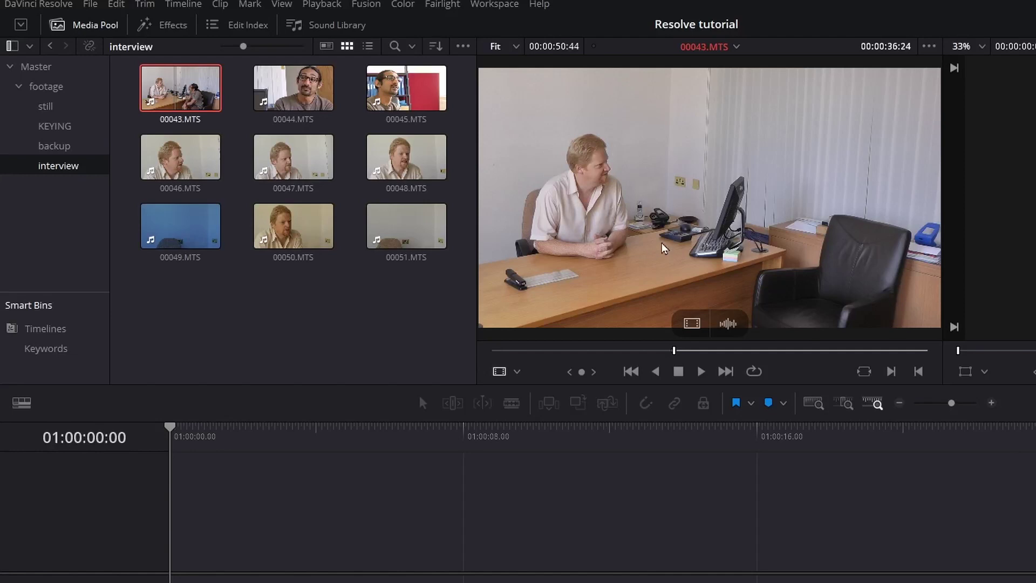
Compare the zoomed and full clip audio waveform overlays in the source viewer, leaving Show Full Clip Audio Waveform enabled.
left_click(929, 47)
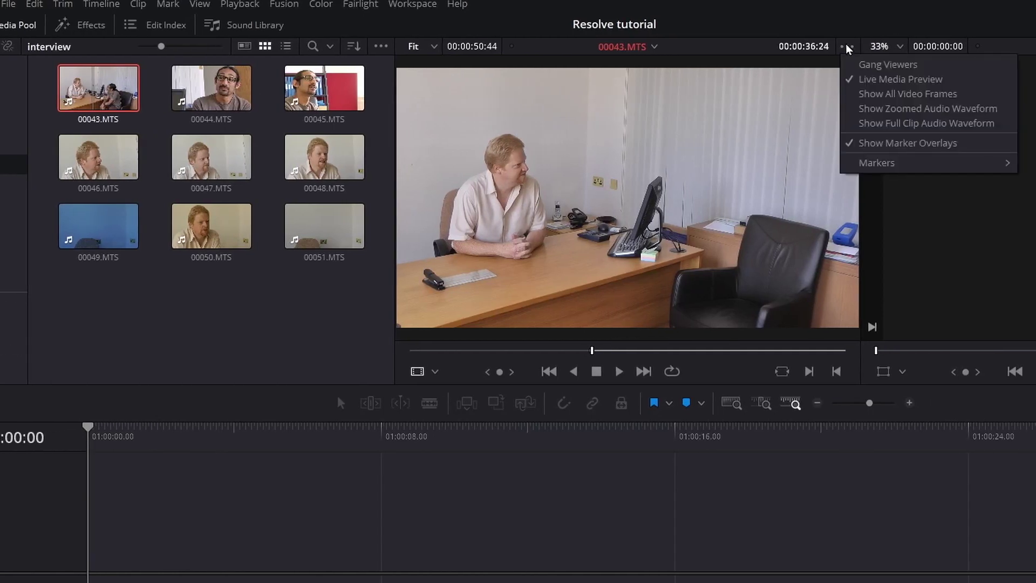
left_click(864, 110)
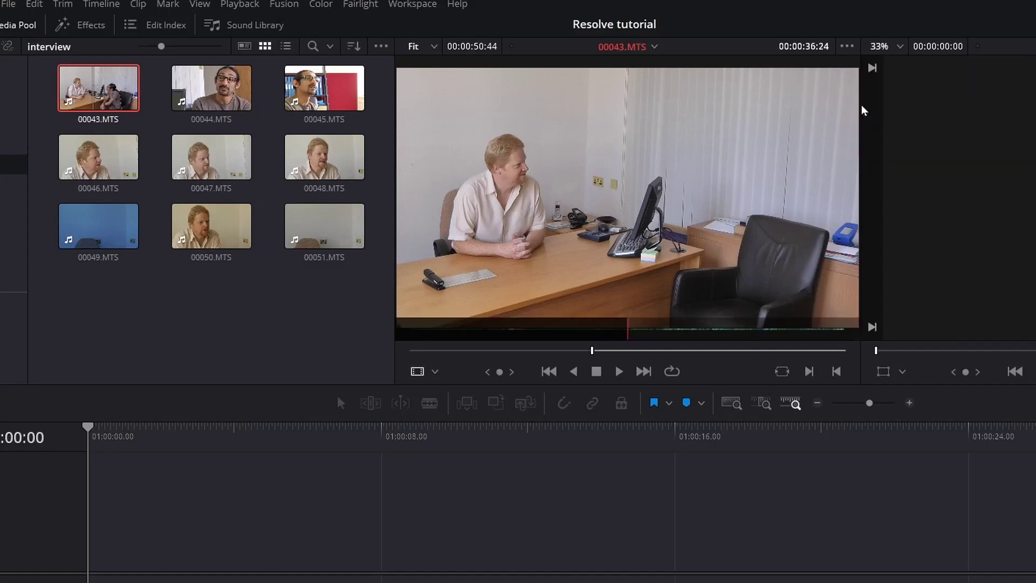
left_click(848, 46)
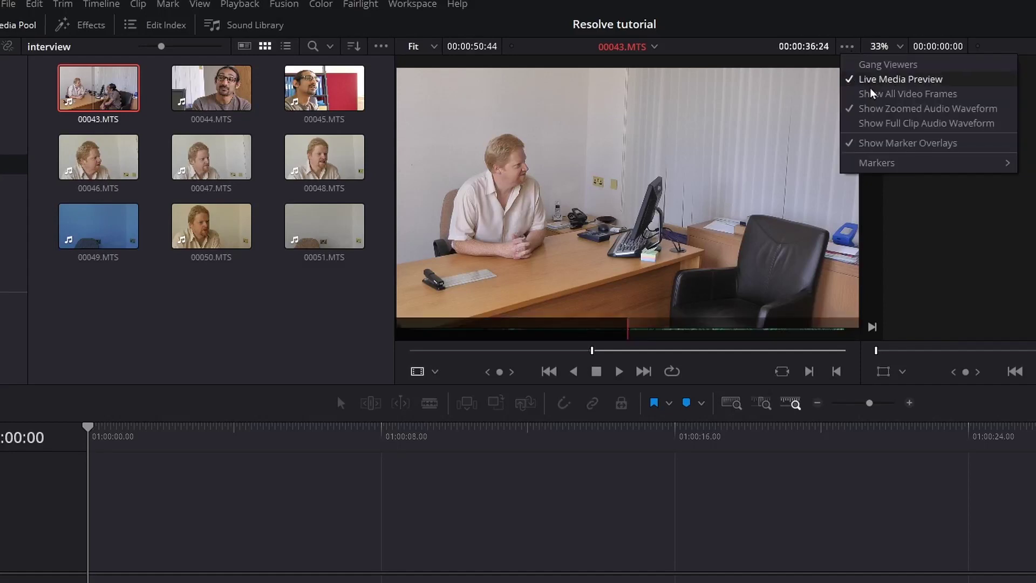
left_click(874, 123)
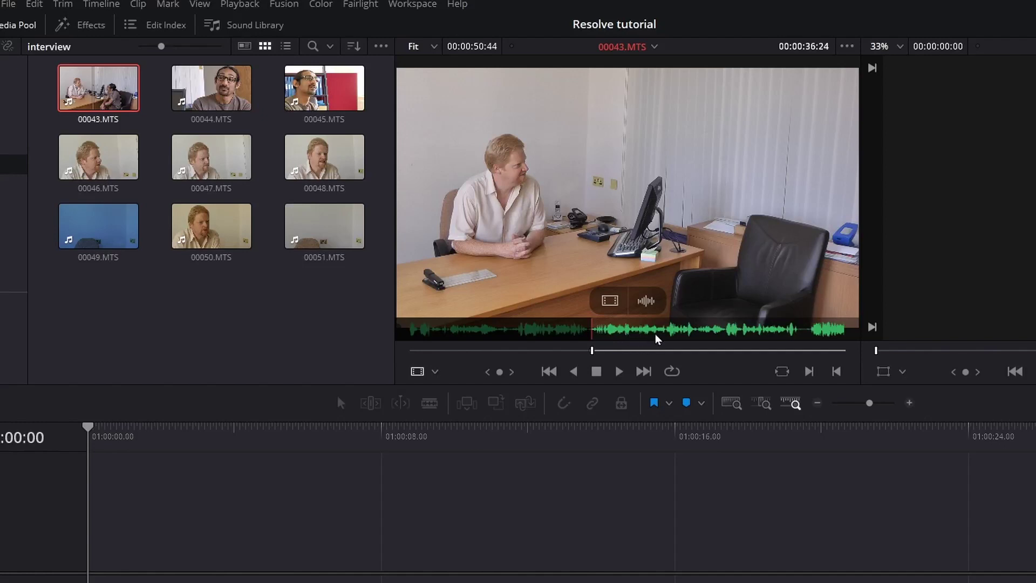
left_click(847, 47)
left_click(890, 108)
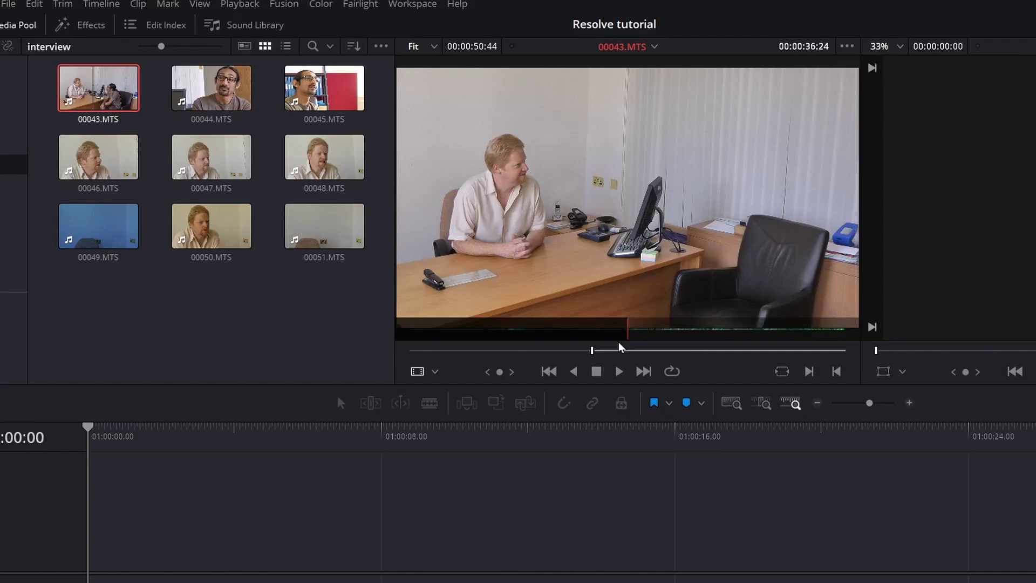
left_click(847, 46)
left_click(866, 124)
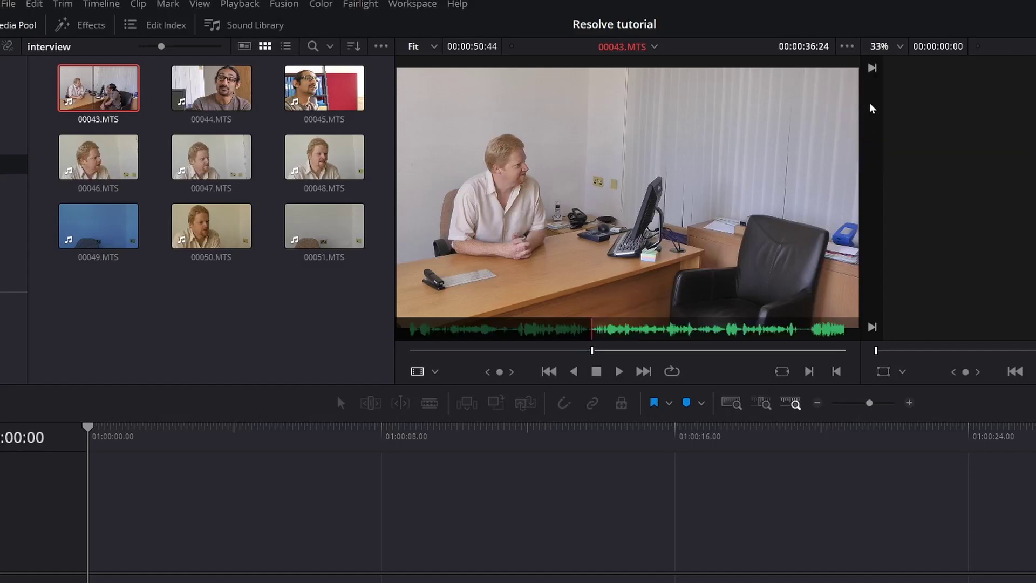
mouse_move(634, 300)
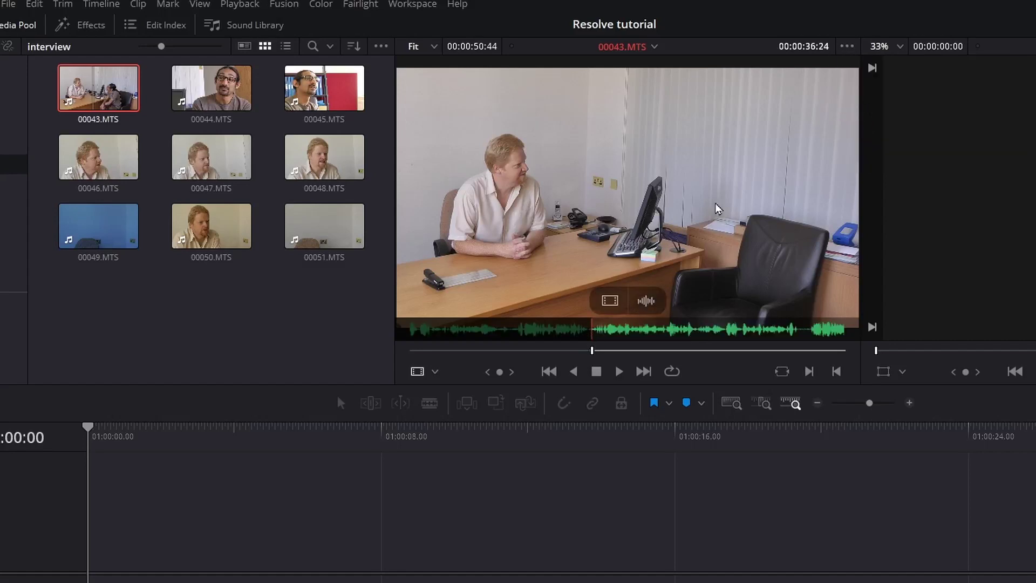
Play 00043.MTS until the second man is seated, and mark an Out point at 00:00:39:46.
mouse_move(618, 326)
key("space")
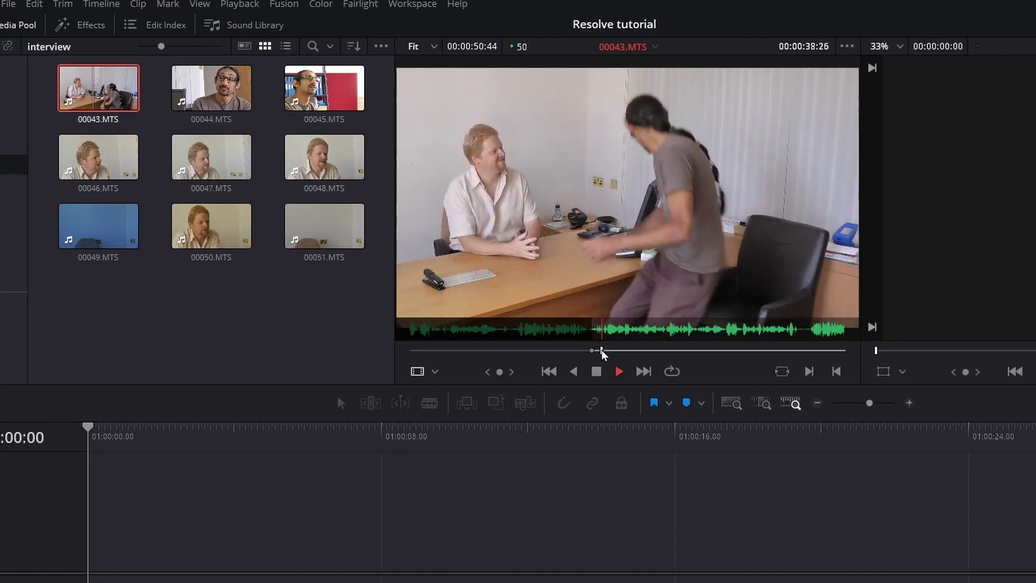
key("space")
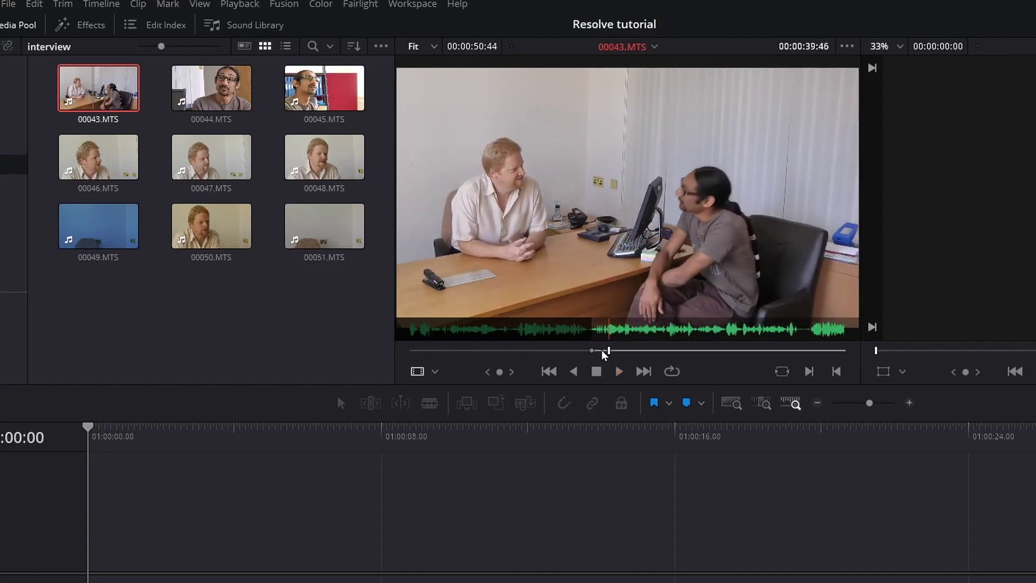
key("o")
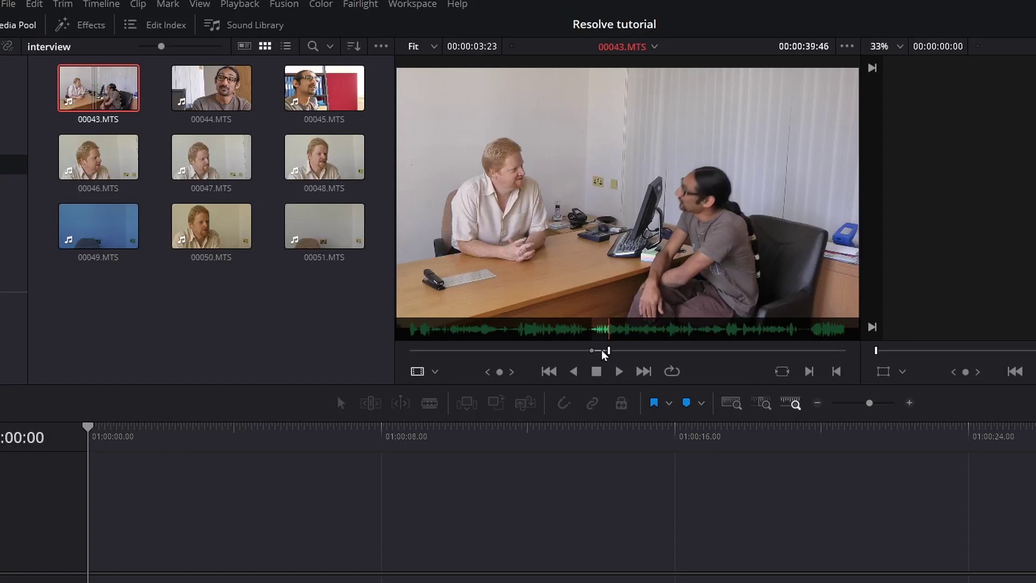
Place the marked section of 00043.MTS with its audio at the start of the empty timeline.
mouse_move(585, 315)
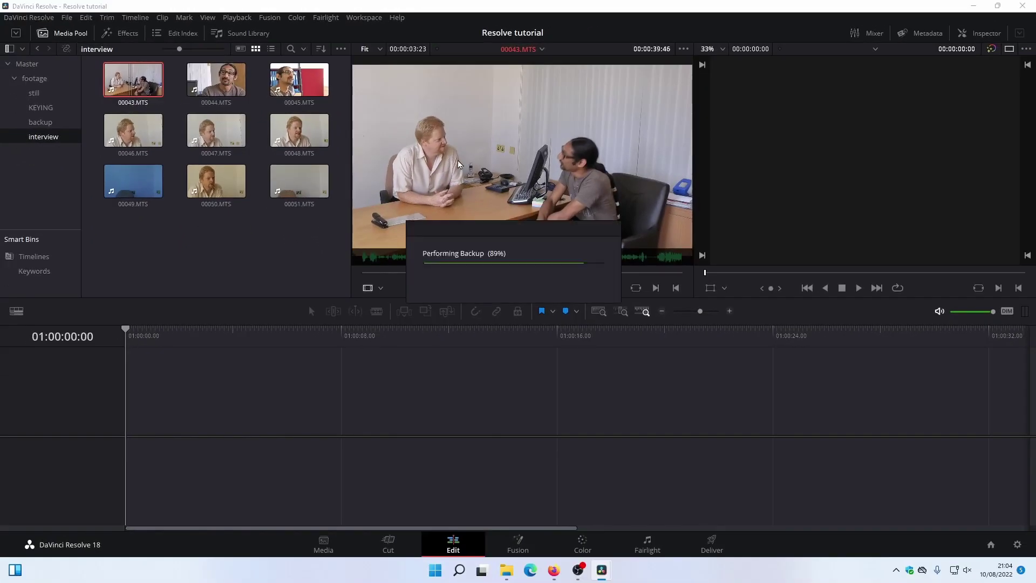
left_click_drag(472, 143, 120, 428)
scroll(179, 430, "down", 2)
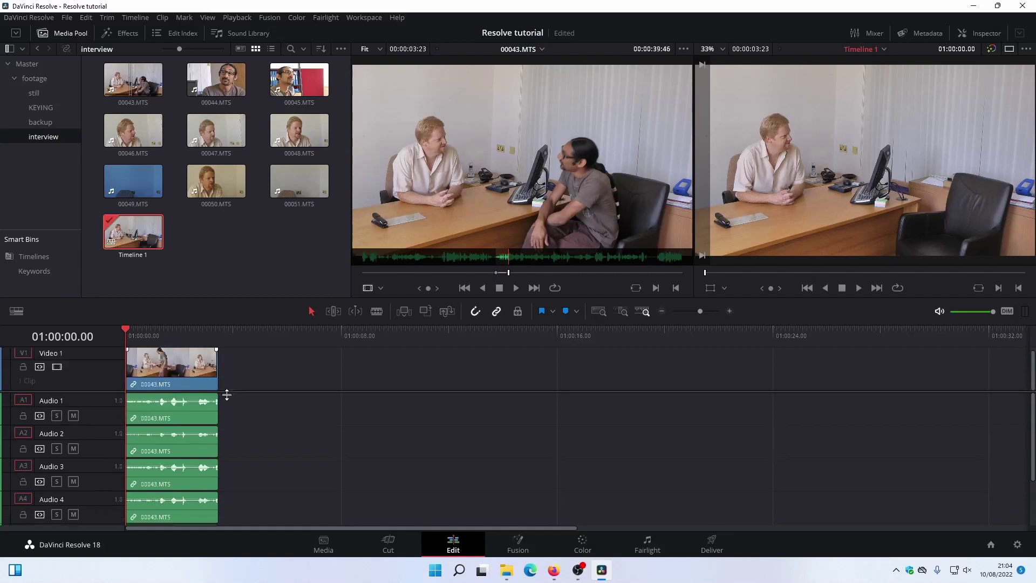
Insert the marked section of 00043.MTS again at the timeline start, and overwrite the second clip with the same section.
mouse_move(131, 341)
left_mouse_down()
mouse_move(180, 334)
mouse_move(120, 346)
left_mouse_up()
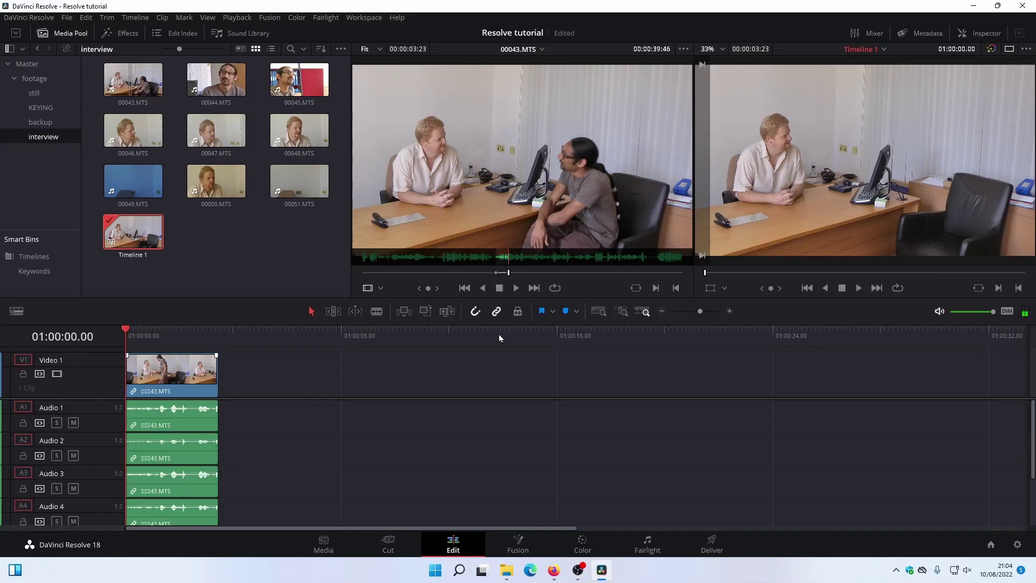
left_click_drag(465, 144, 985, 98)
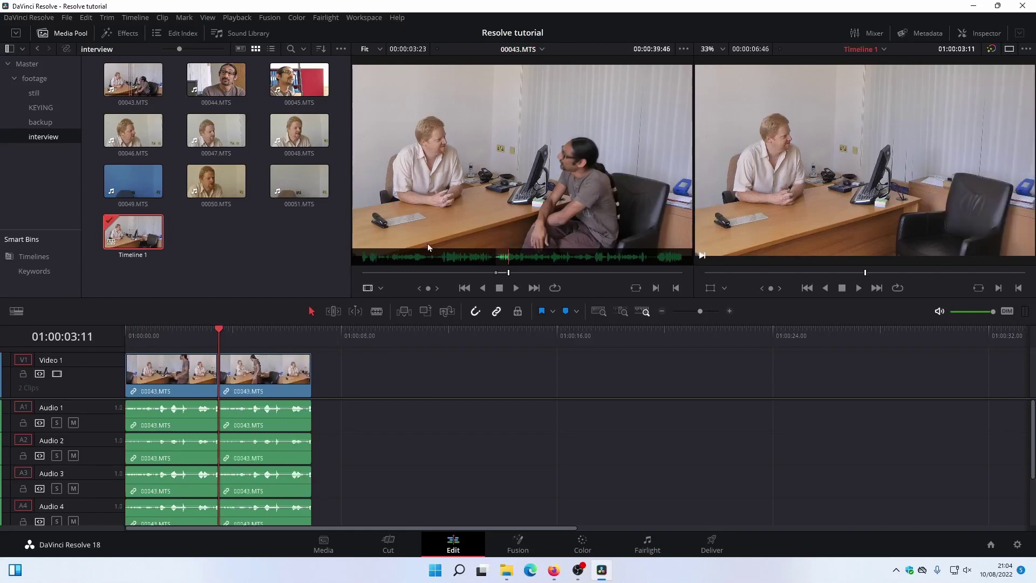
left_click_drag(428, 184, 940, 124)
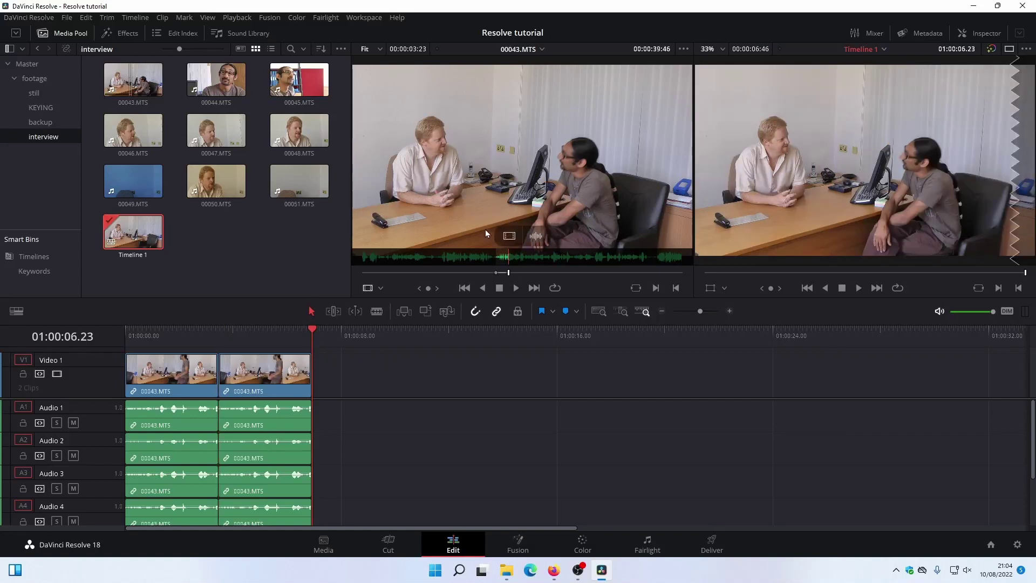
Mark 00049.MTS from 00:00:15:29 to 00:00:23:13, and replace the second clip on the timeline with that section.
left_click(220, 336)
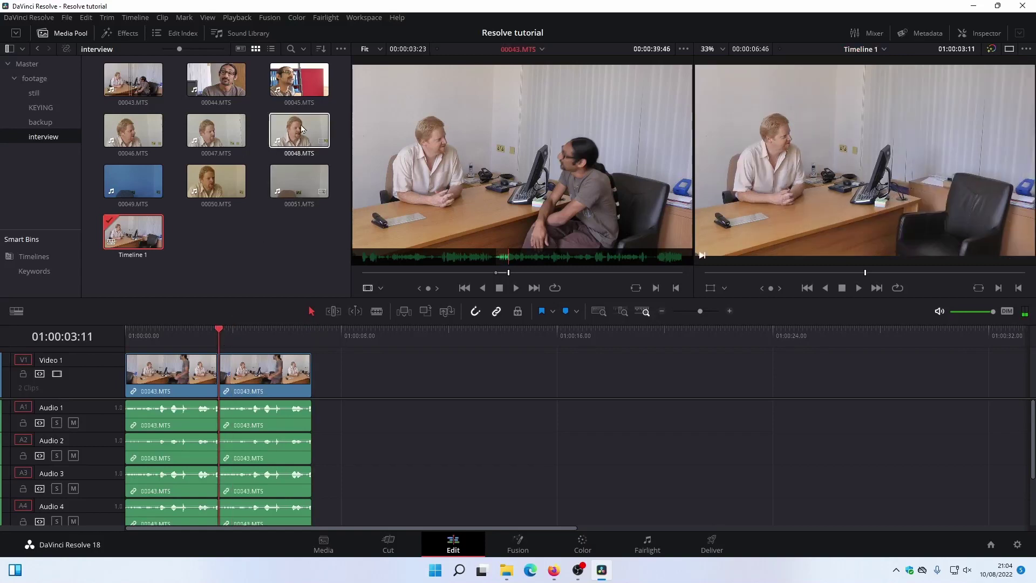
left_click(155, 188)
left_click(471, 273)
key("i")
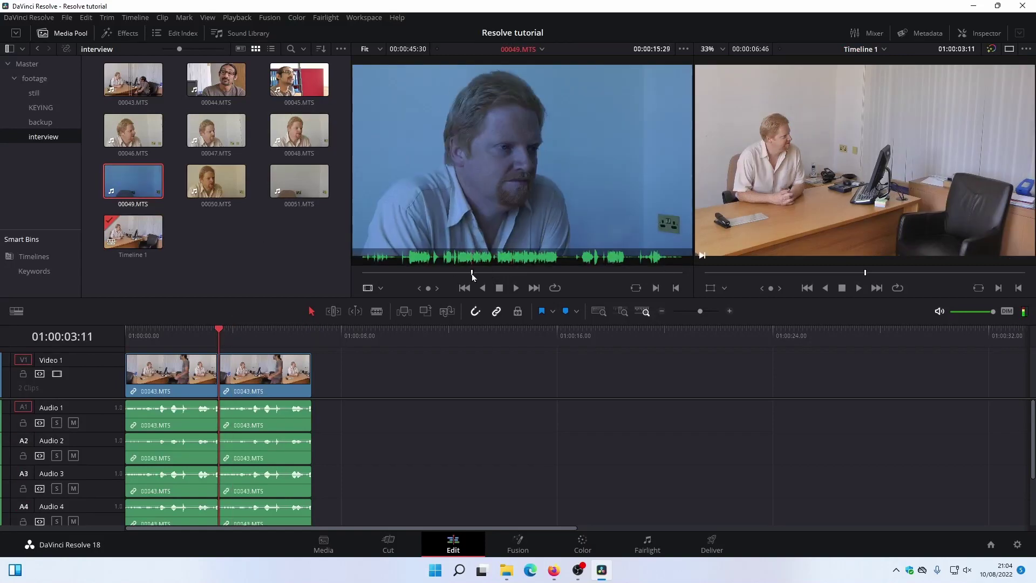
left_click(526, 274)
key("o")
left_click_drag(495, 171, 970, 141)
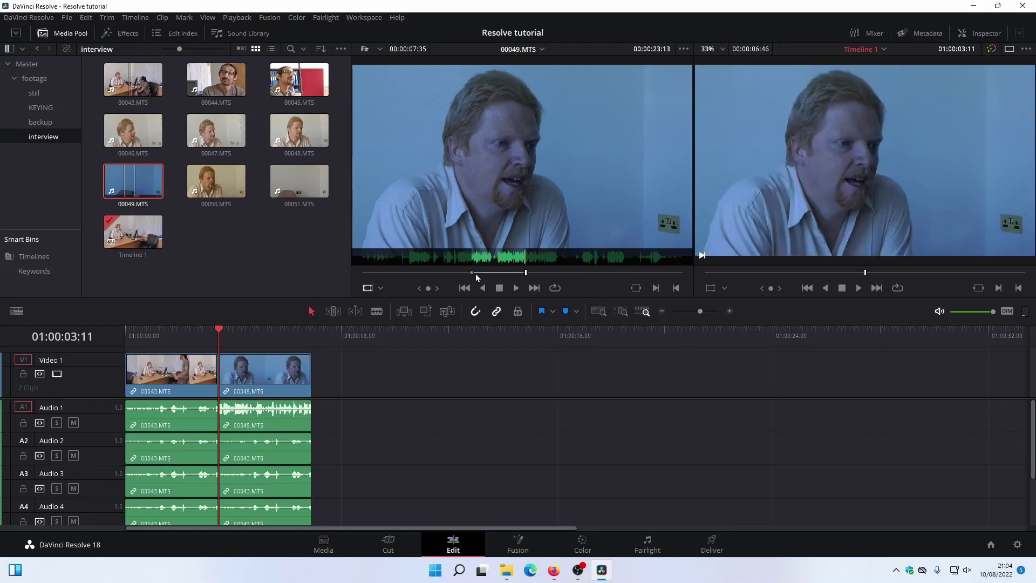
Place the marked section of 00049.MTS on top of the second clip, and append it to the end of the timeline.
left_click_drag(515, 237, 963, 184)
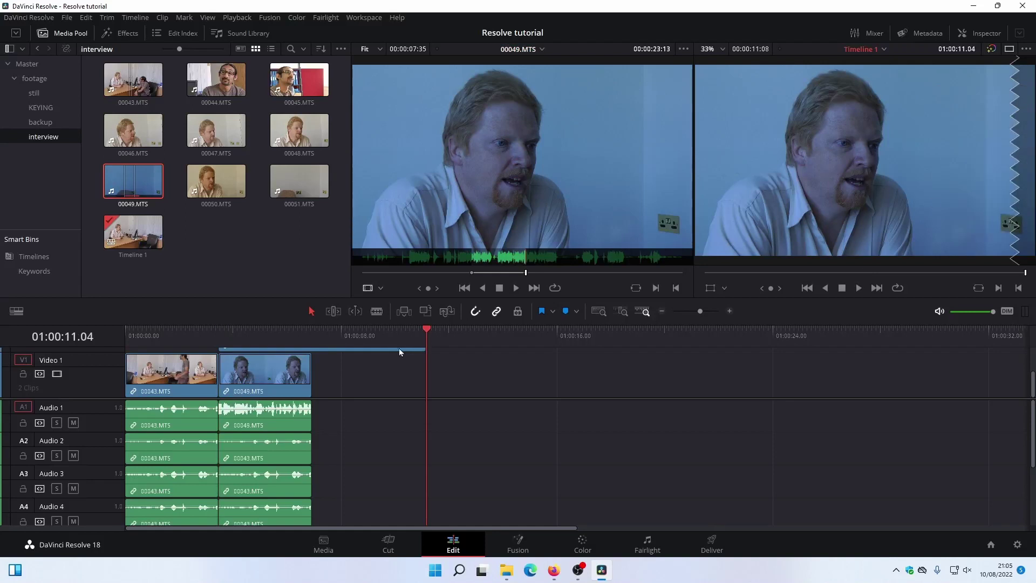
scroll(420, 405, "up", 2)
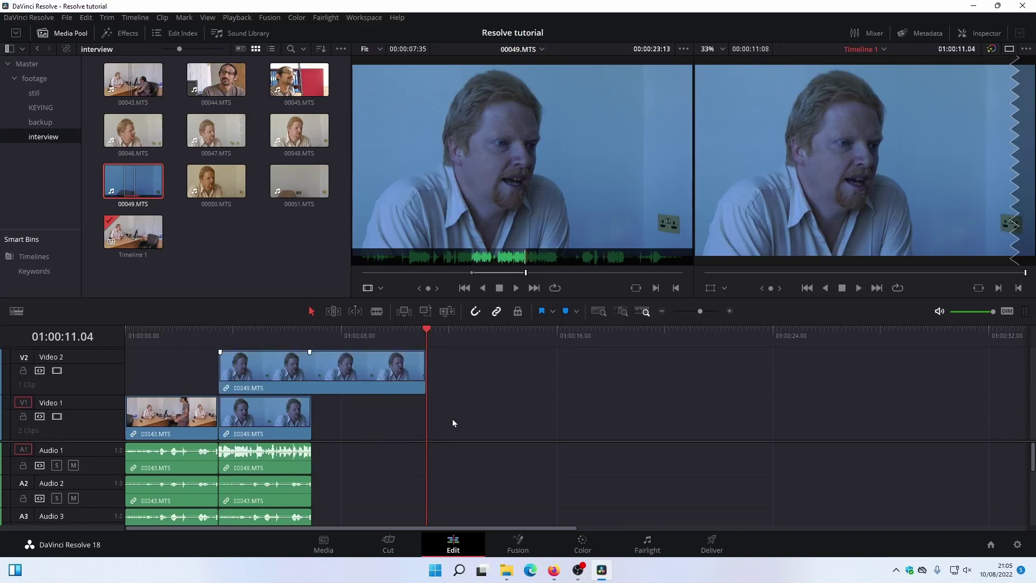
left_click_drag(518, 178, 947, 206)
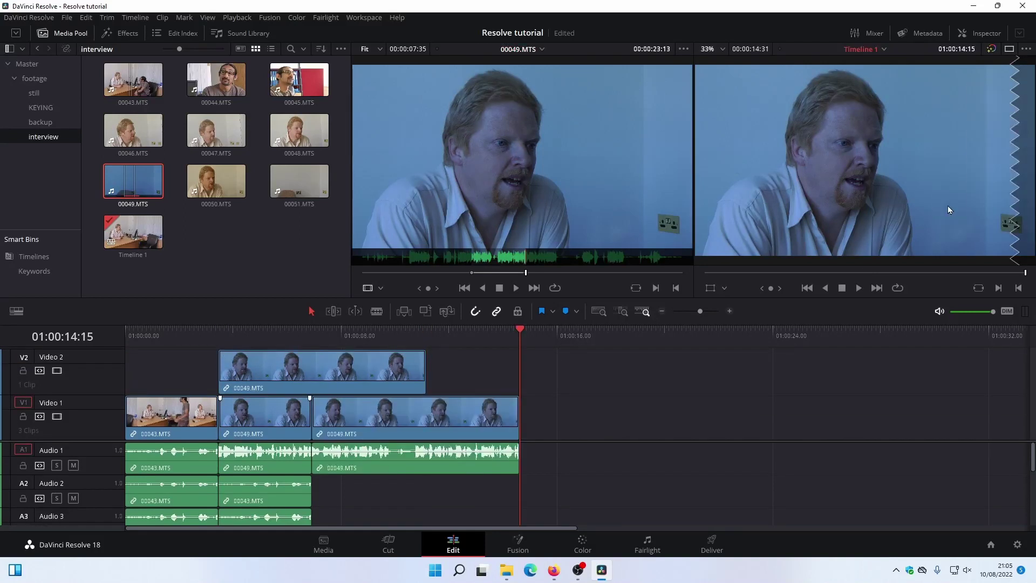
Undo the last append, and revert the project to the first Update Clip Marks entries in the edit history.
mouse_move(583, 207)
key("ctrl+z")
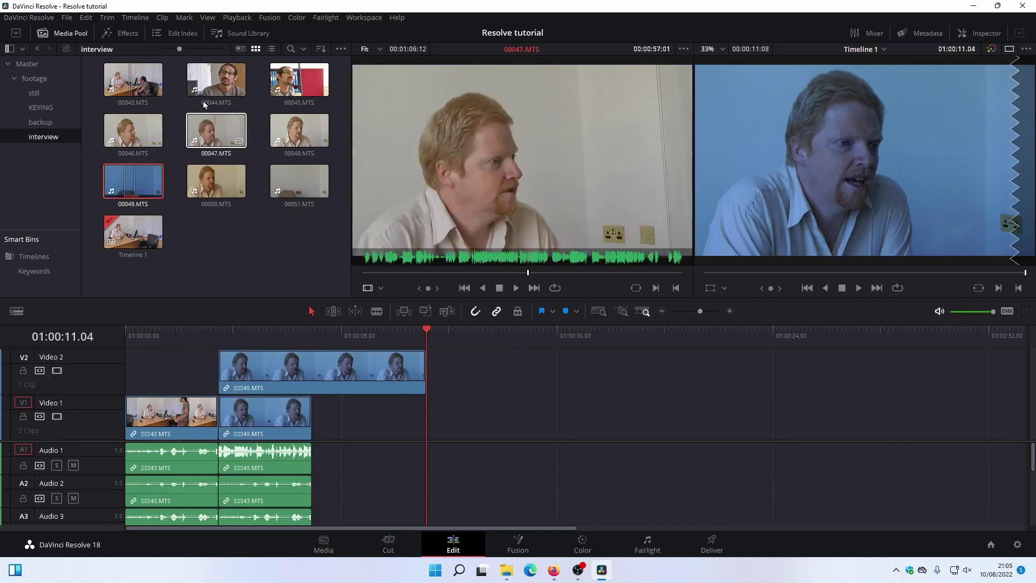
left_click(134, 22)
mouse_move(86, 17)
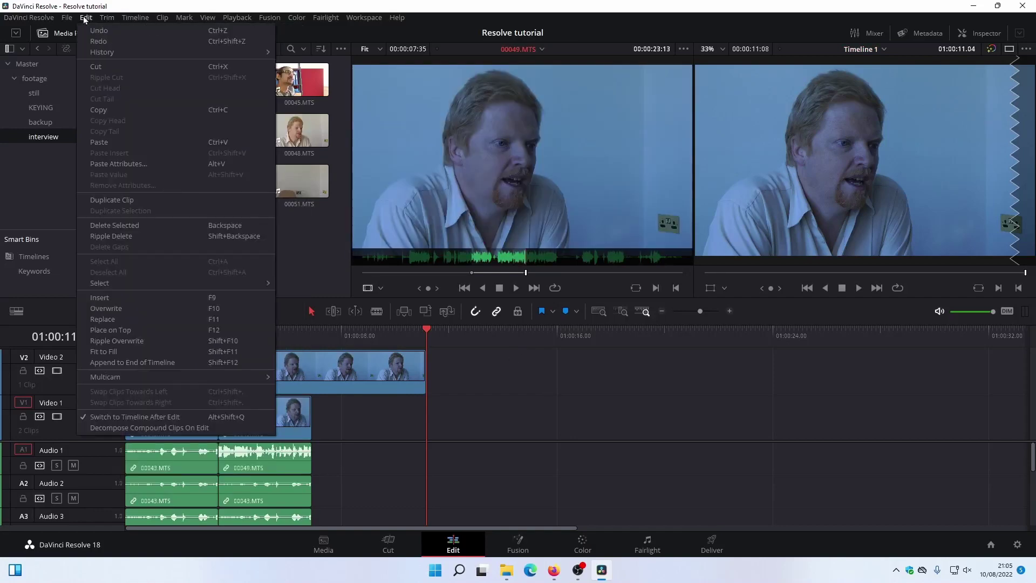
mouse_move(98, 51)
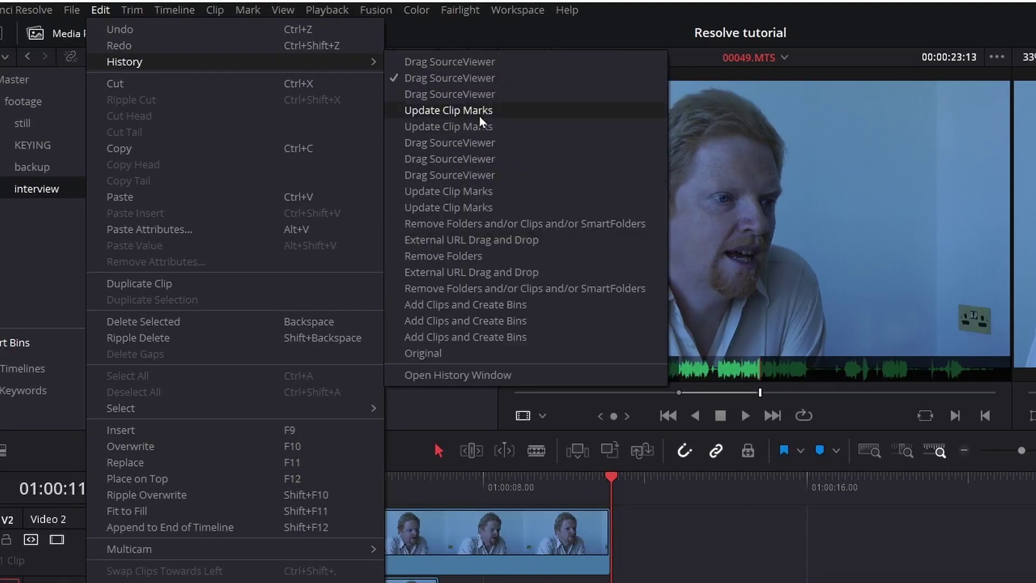
left_click(469, 191)
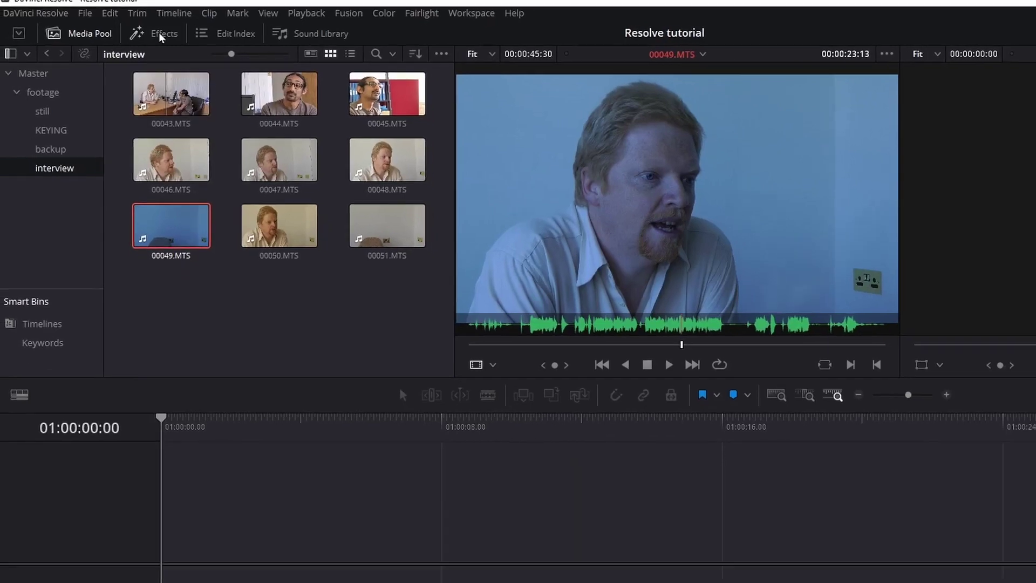
Restore the edit history state of the second Drag SourceViewer entry, with two 00043.MTS clips on the timeline.
left_click(100, 10)
mouse_move(130, 57)
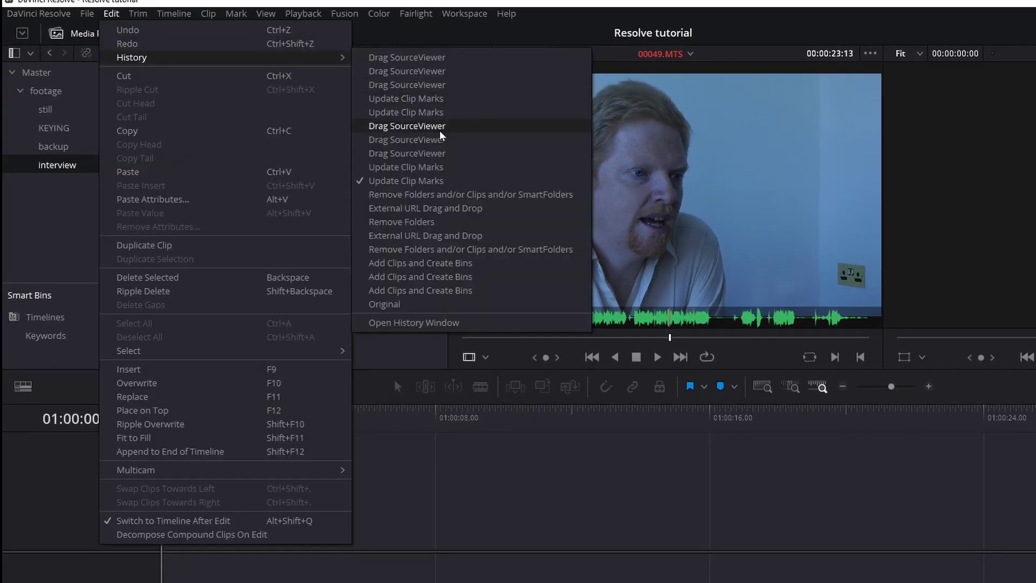
left_click(432, 140)
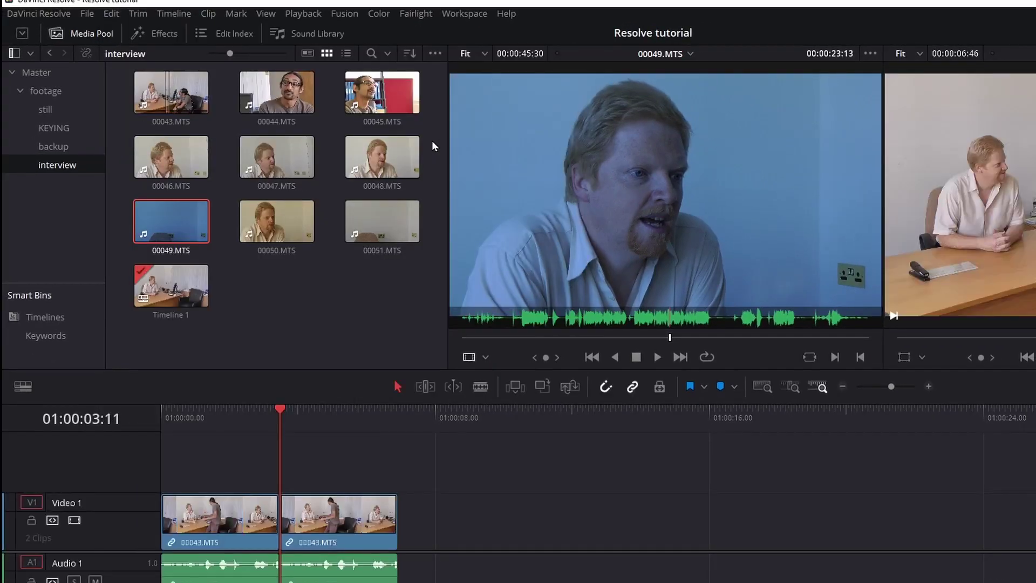
Open the full edit history, revert the project to the first Drag SourceViewer entry, and close the history.
left_click(112, 13)
mouse_move(147, 57)
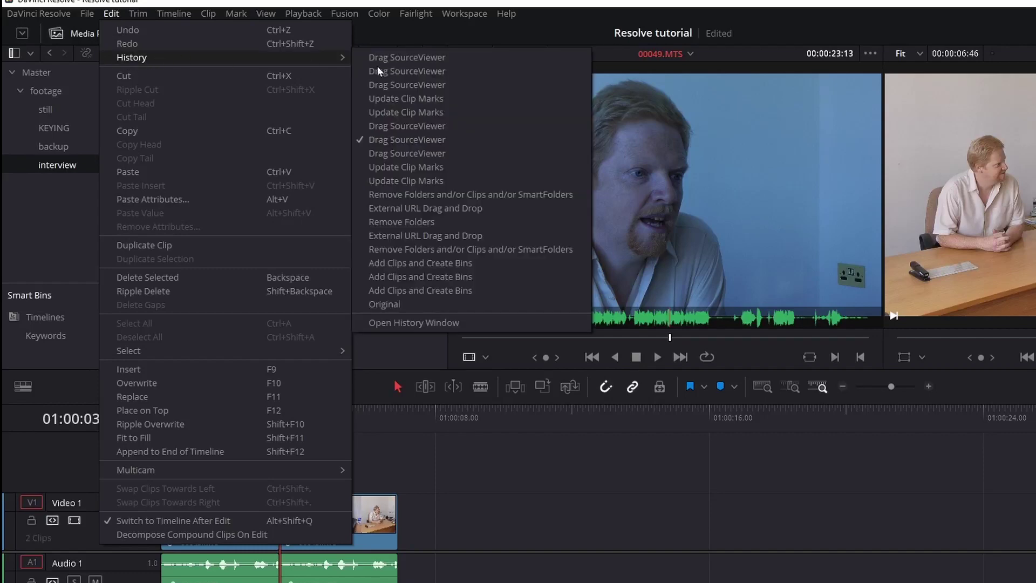
left_click(492, 323)
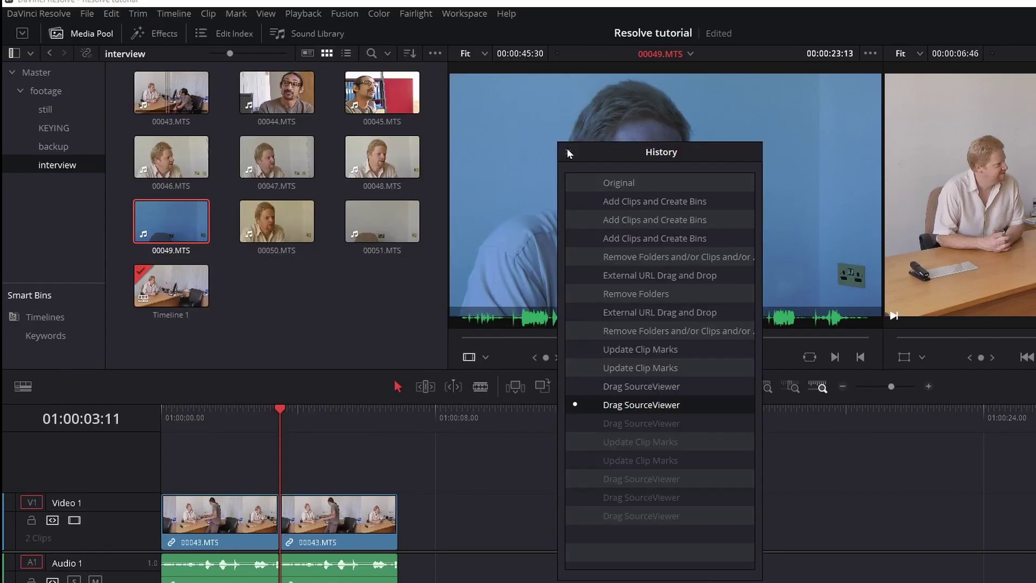
left_click(669, 350)
left_click(669, 386)
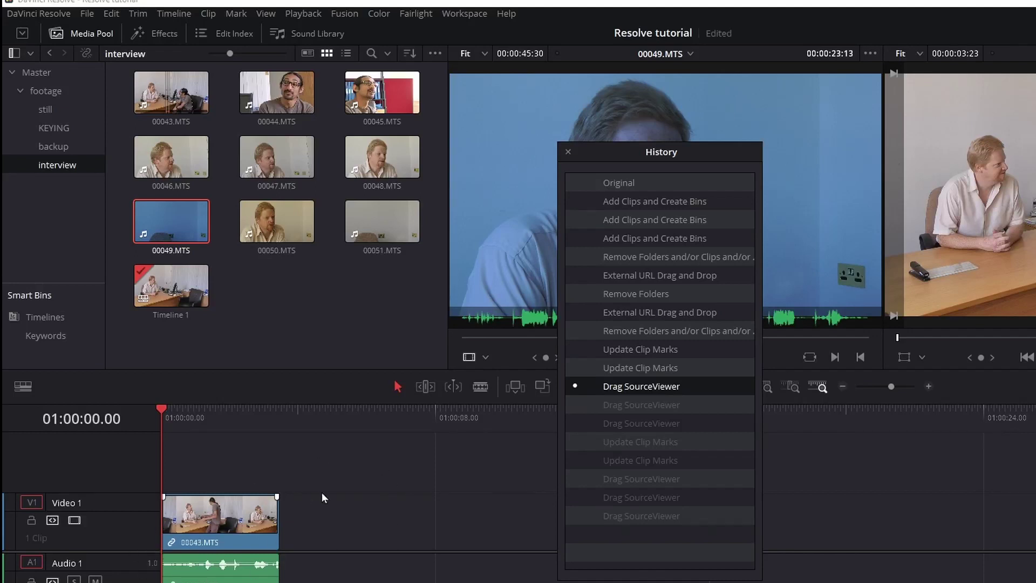
left_click(629, 257)
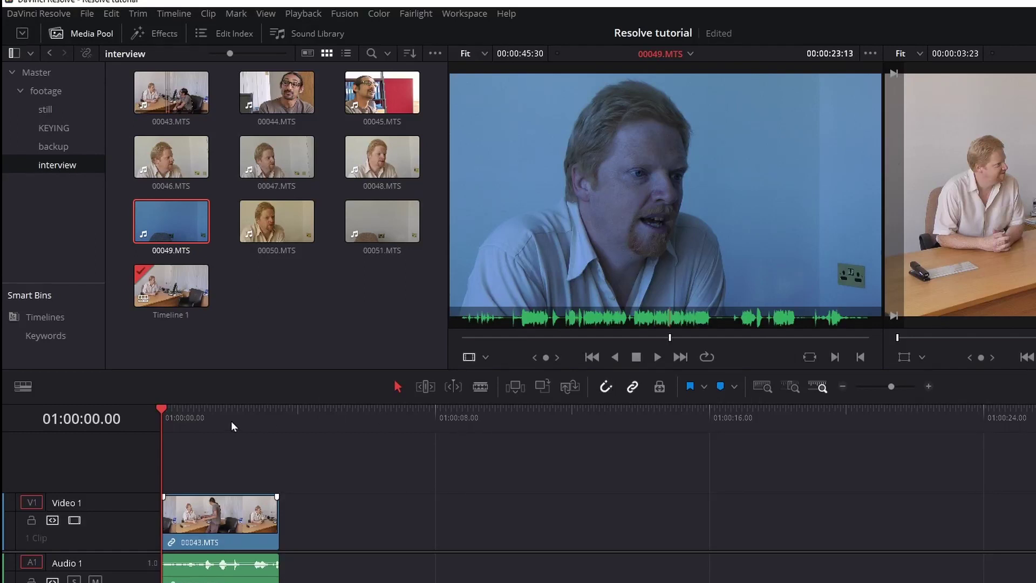
Move the playhead to 01:00:00.19, and enlarge the timeline area so more audio tracks fit.
left_click(178, 424)
left_click(163, 430)
left_click(187, 415)
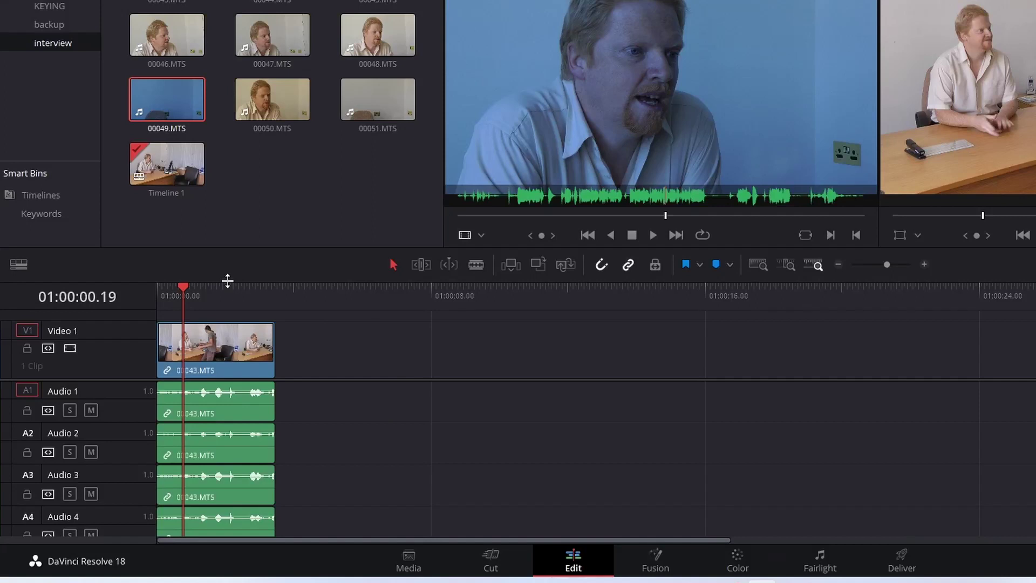
left_click_drag(227, 280, 210, 159)
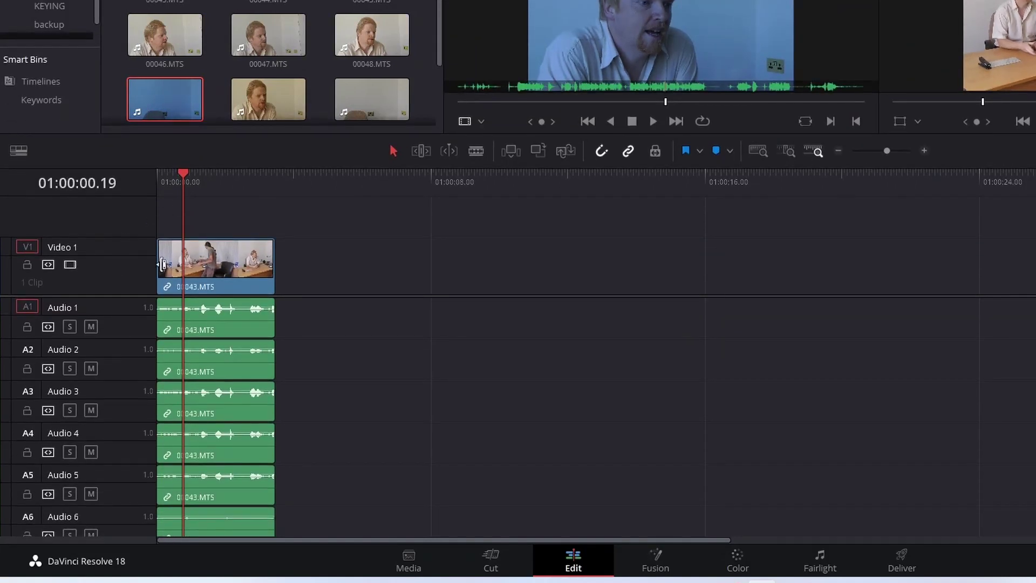
Place 00046.MTS on a new Video 2 track and 00047.MTS on a new Video 3 track, and delete both clips.
left_click_drag(211, 60, 248, 105)
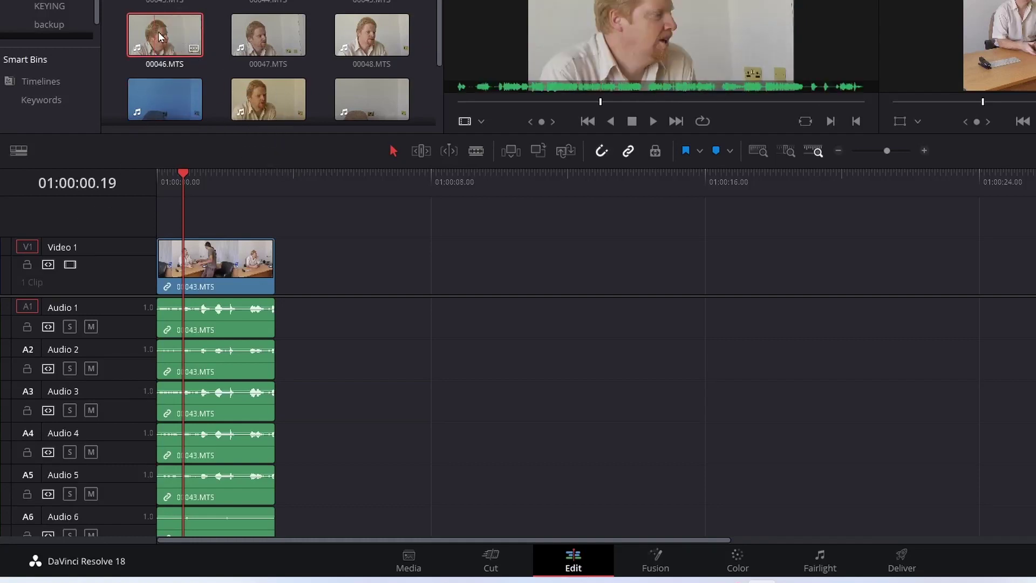
left_click_drag(160, 37, 275, 218)
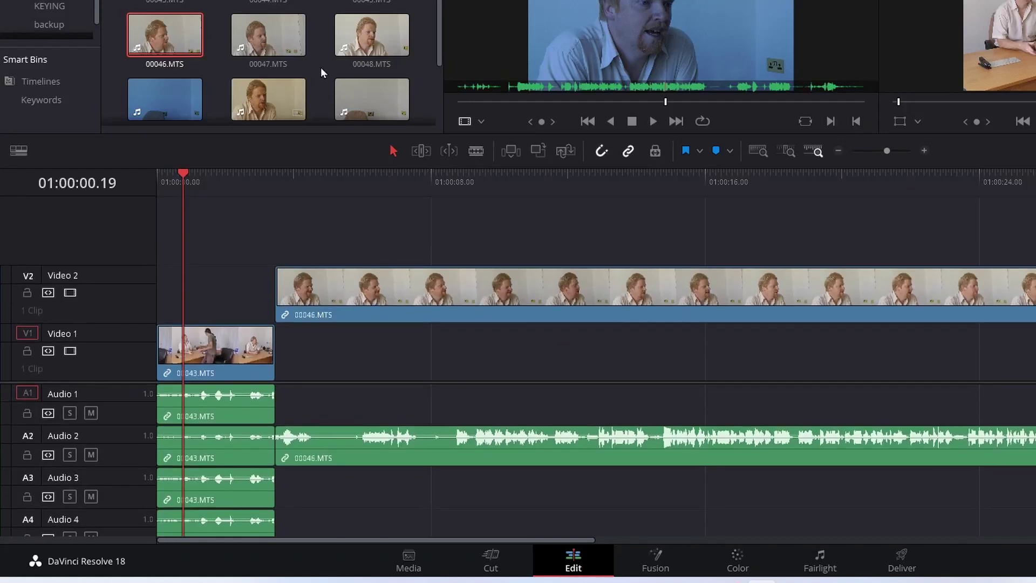
left_click_drag(281, 51, 429, 246)
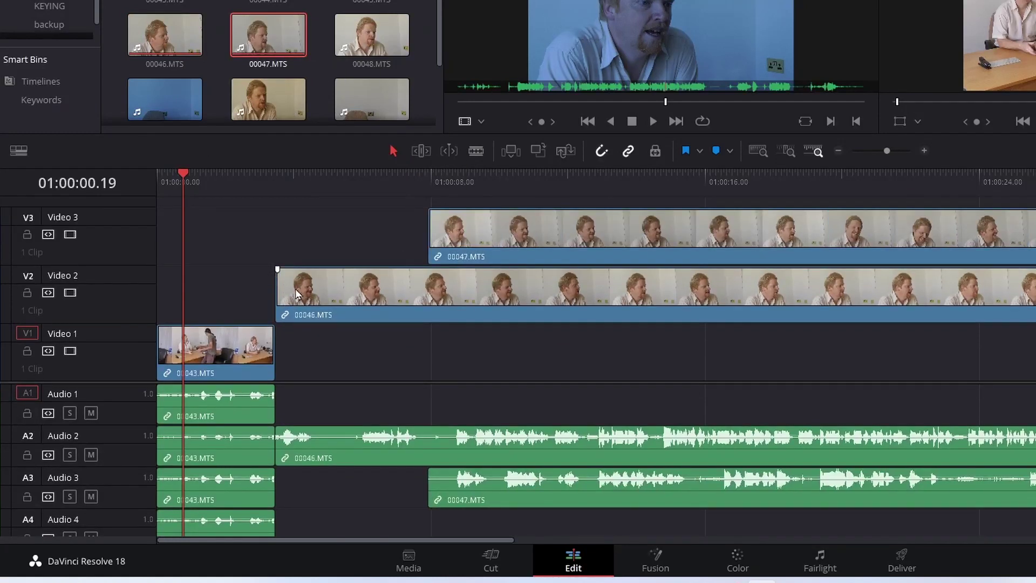
left_click_drag(270, 279, 632, 403)
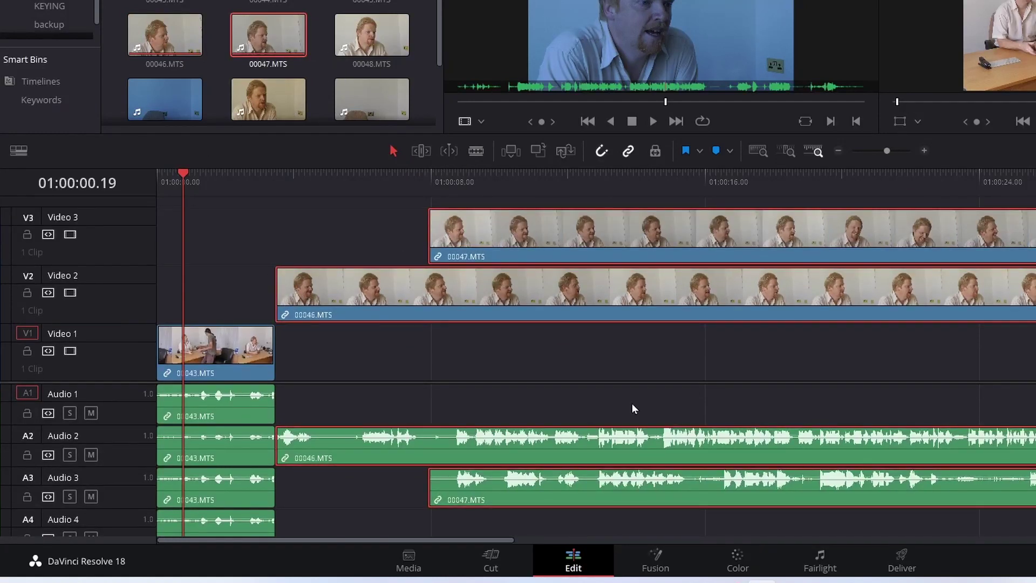
key("Delete")
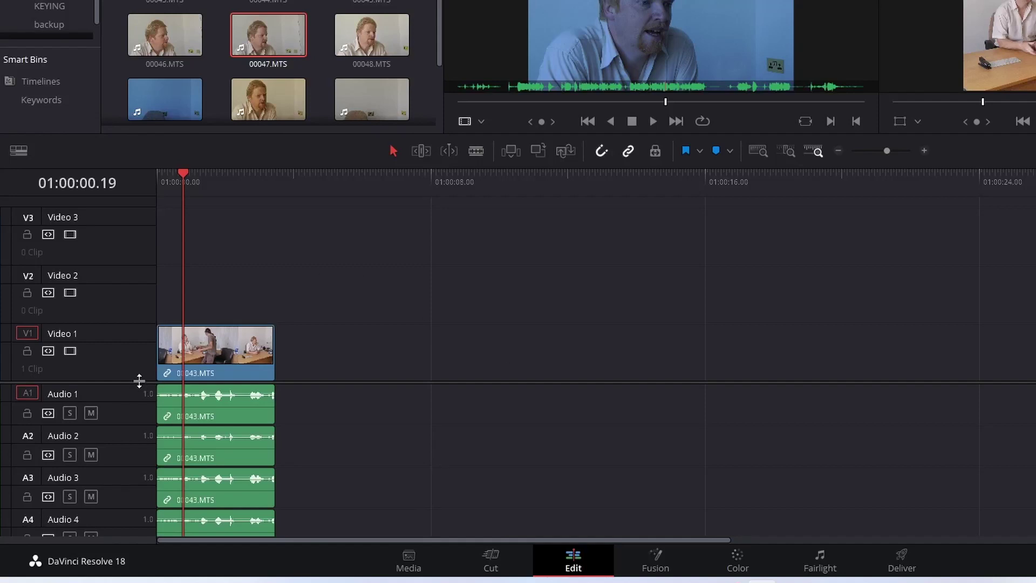
Make more room for the audio tracks, and place 00048.MTS with its audio on Video 1 at about 01:00:08.00.
left_click_drag(138, 381, 135, 273)
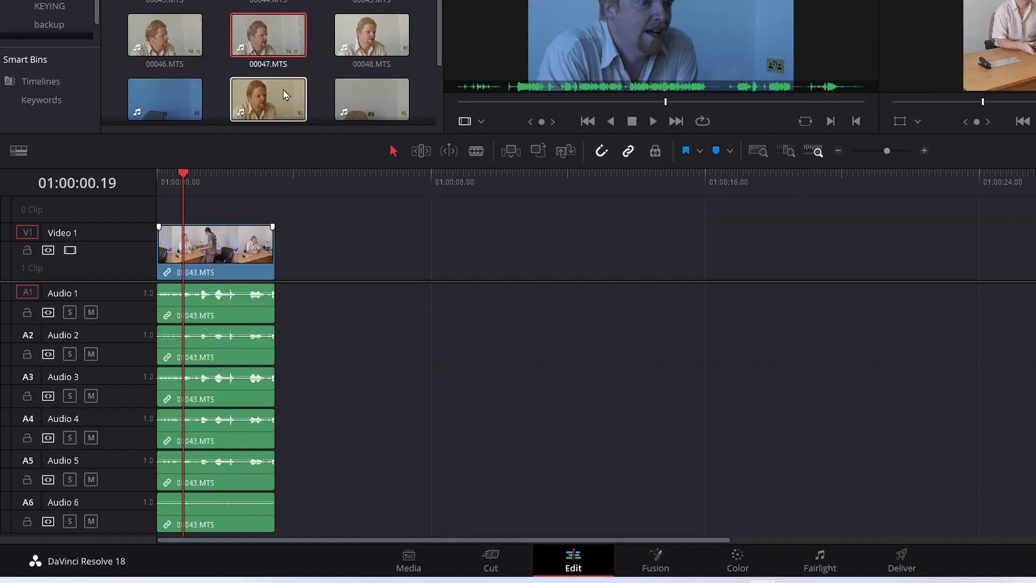
left_click_drag(372, 34, 434, 261)
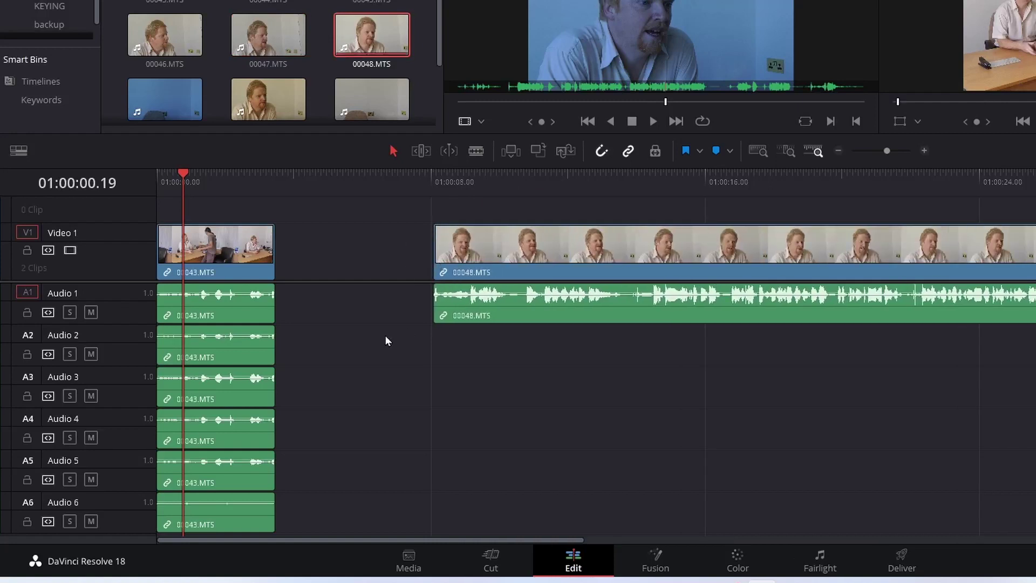
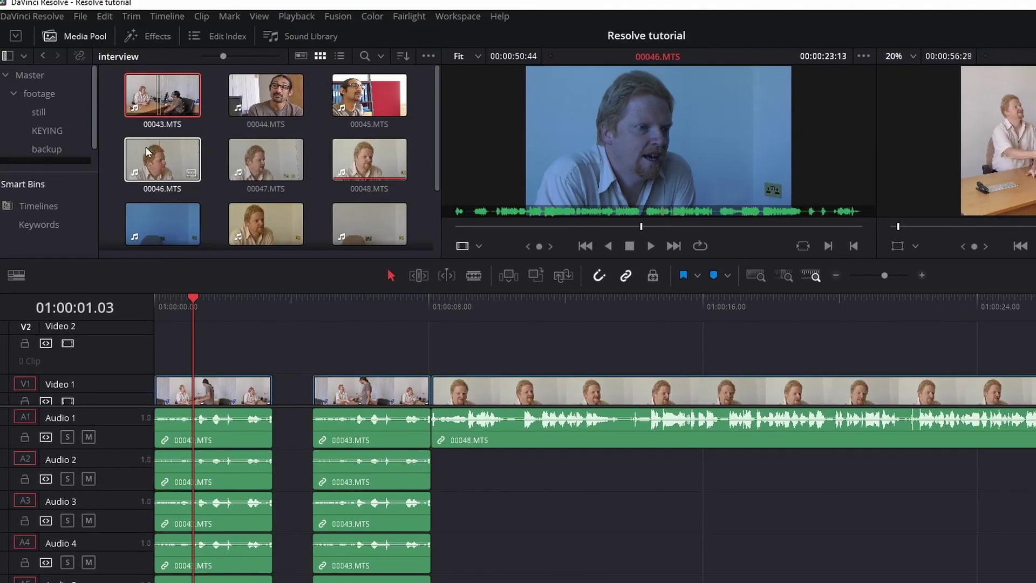
Open the clip attributes of 00043.MTS and review its video, audio, timecode and name settings.
double_click(170, 95)
right_click(167, 89)
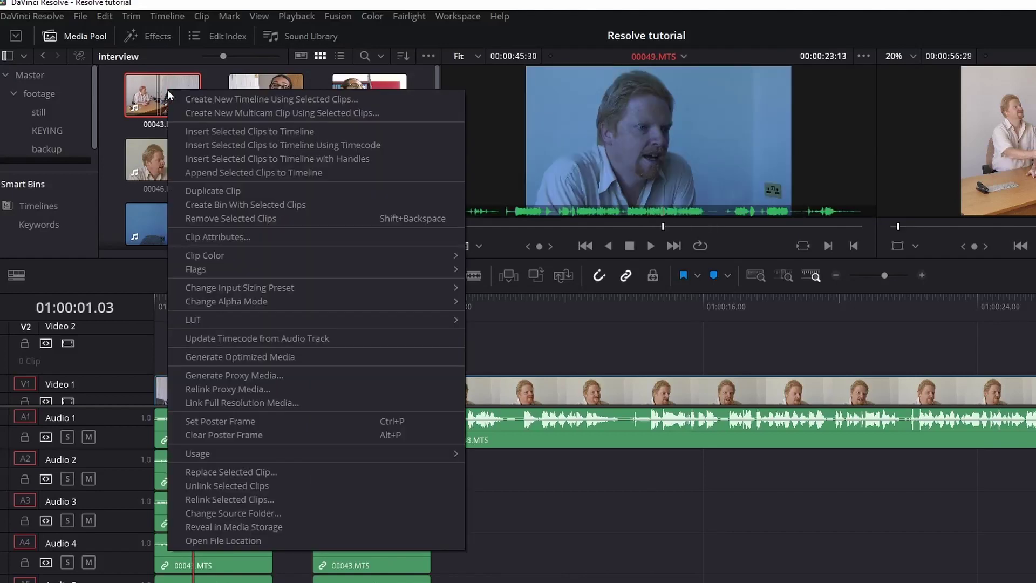
left_click(215, 234)
left_click(496, 126)
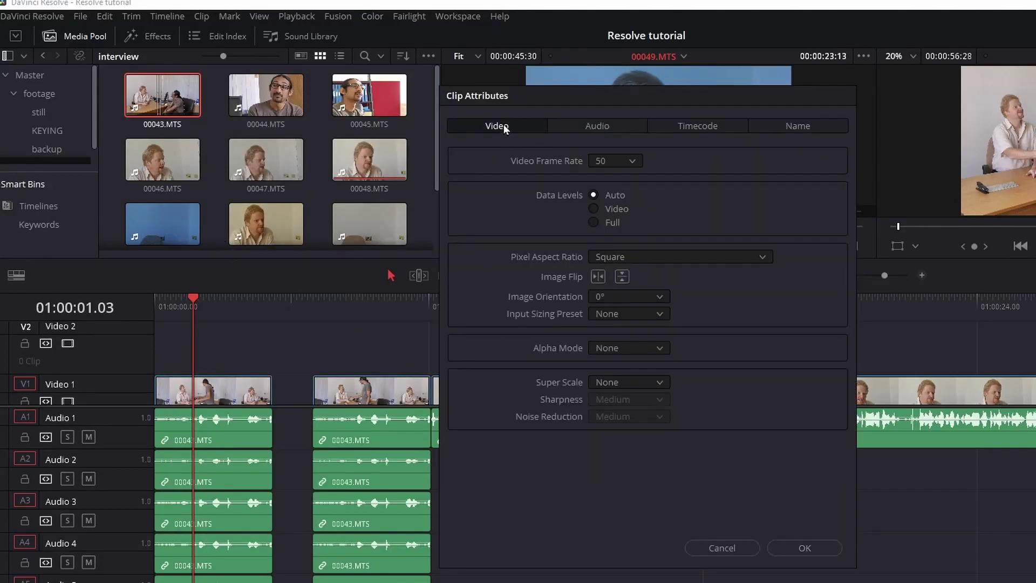
left_click(597, 126)
left_click(697, 126)
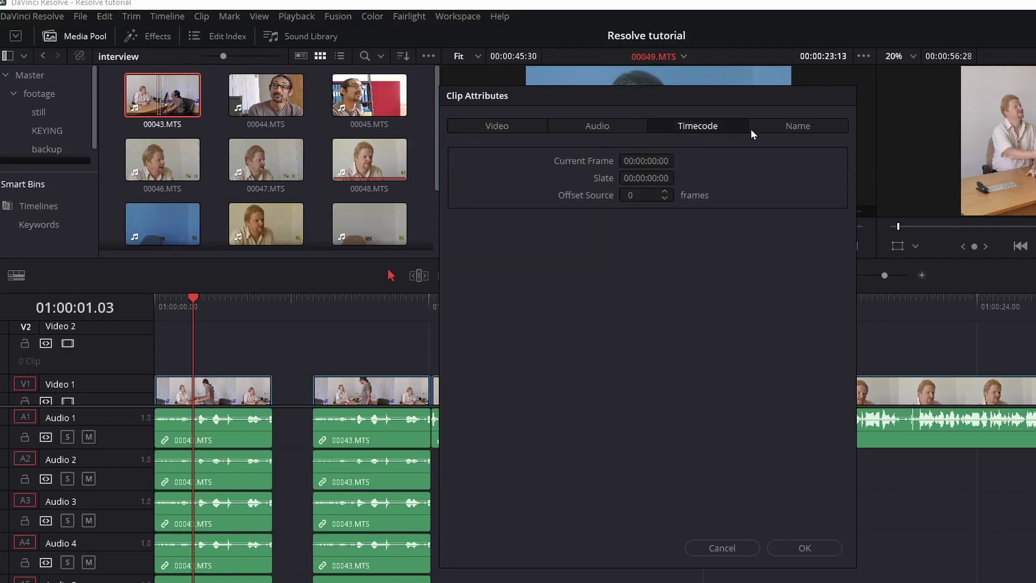
left_click(773, 128)
left_click(497, 126)
Add one 5.1 audio track in the audio attributes of 00043.MTS.
left_click(592, 124)
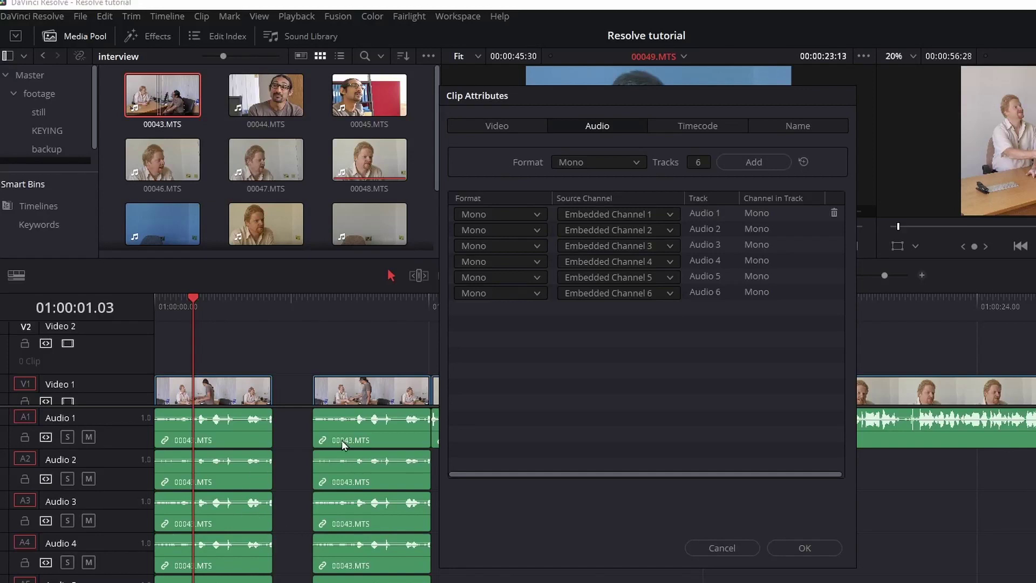
left_click(597, 160)
left_click(585, 206)
left_click(698, 162)
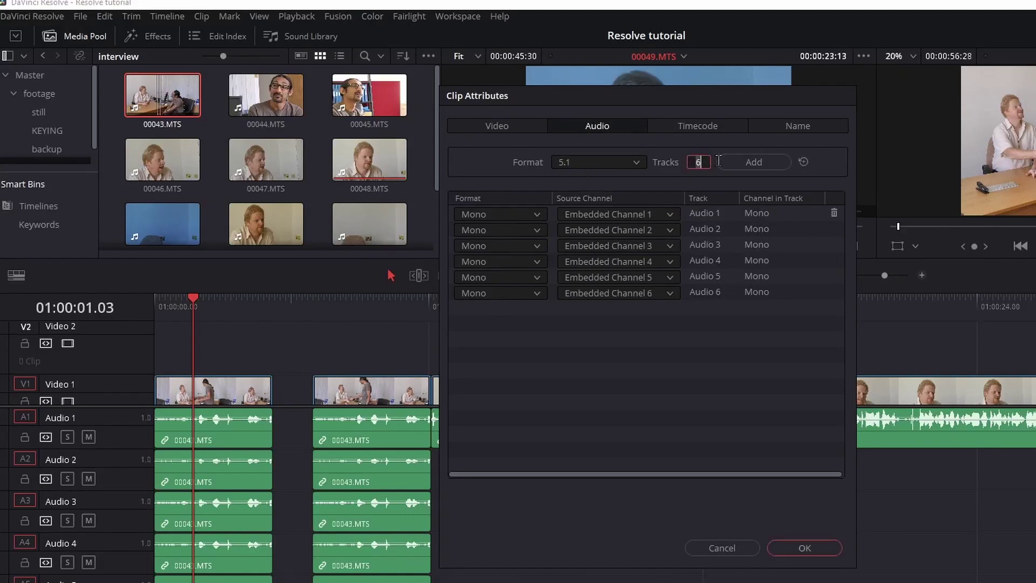
left_click(723, 161)
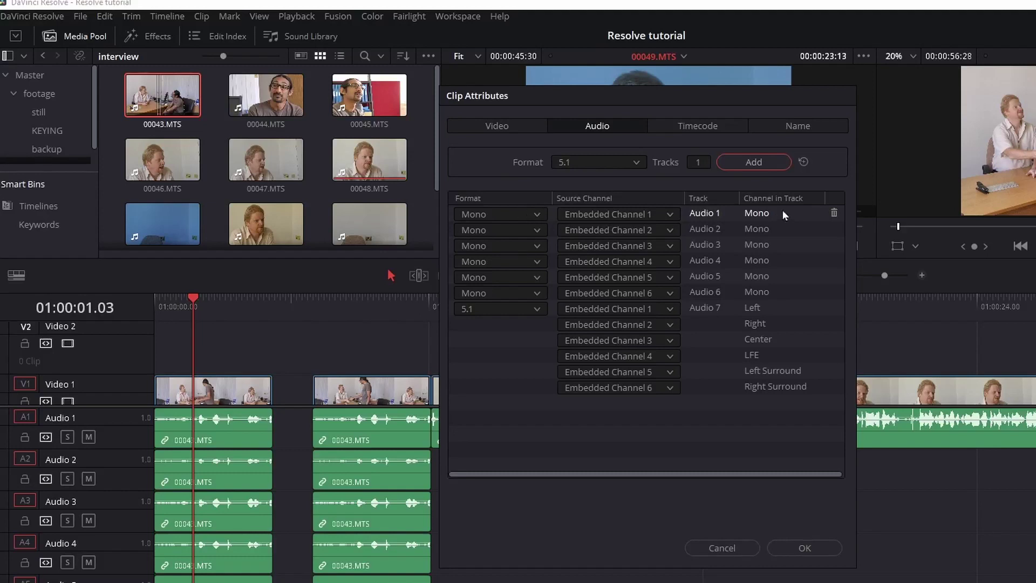
Remove the six mono tracks from the audio attributes of 00043.MTS, keep only the 5.1 track, and apply the change.
left_click(834, 213)
left_click(834, 213)
left_click(833, 214)
left_click(833, 213)
left_click(834, 213)
left_click(834, 213)
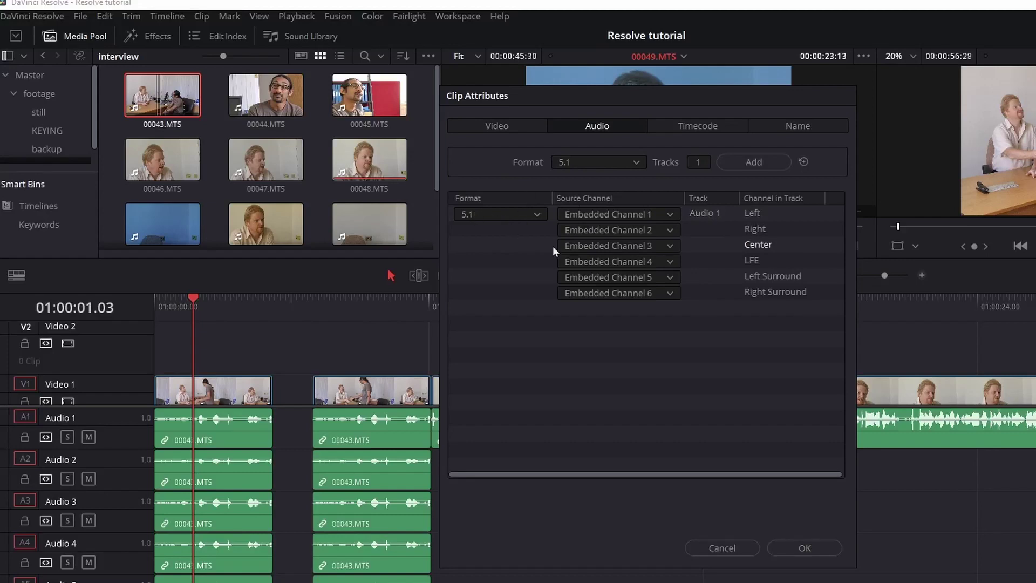
left_click(804, 548)
Place 00043.MTS on Video 2 at about 01:00:11.00, and clear the timeline of everything except the first 00043.MTS clip.
left_click_drag(162, 95, 527, 378)
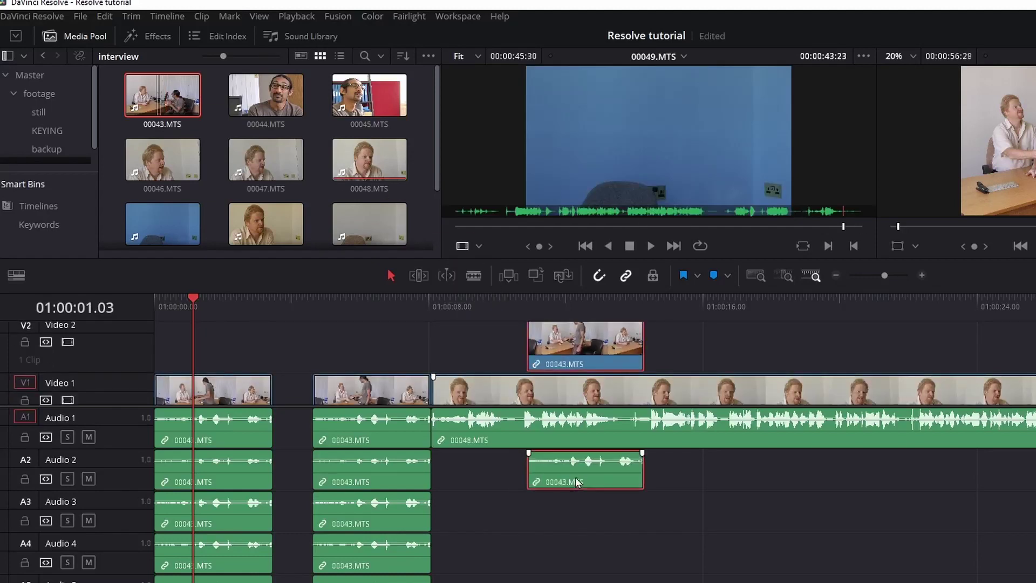
left_click(580, 480)
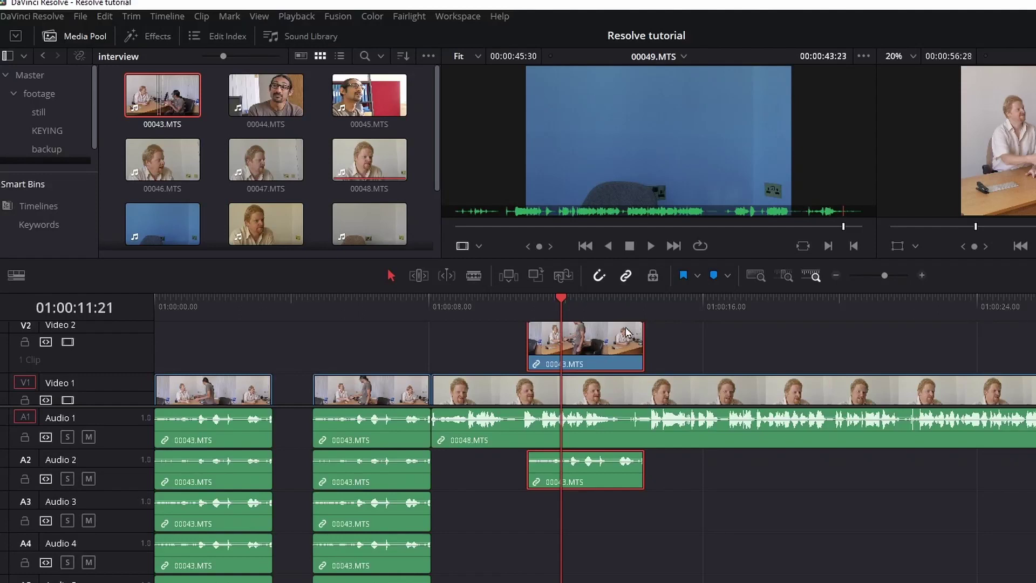
key("Delete")
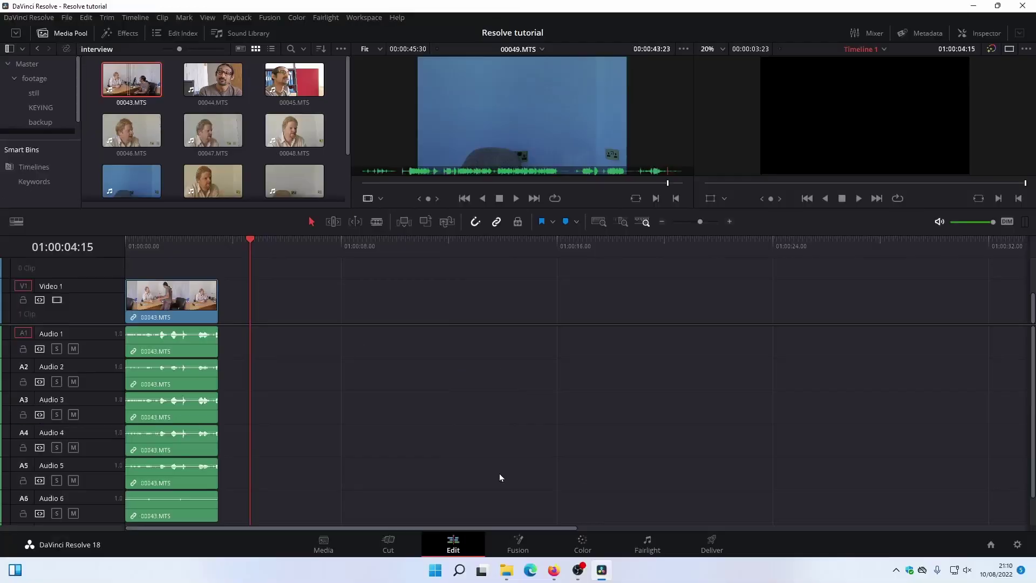
Move the timeline playhead to the end of the 00043.MTS clip, and open 00044.MTS in the source viewer at about 00:00:08:35.
left_click_drag(164, 246, 215, 243)
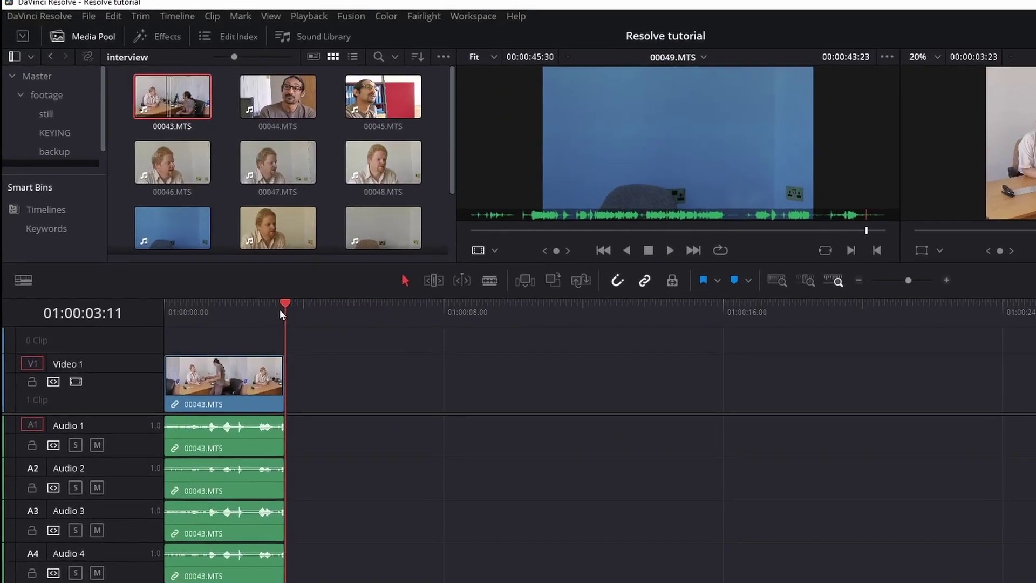
left_click(237, 101)
left_click(543, 242)
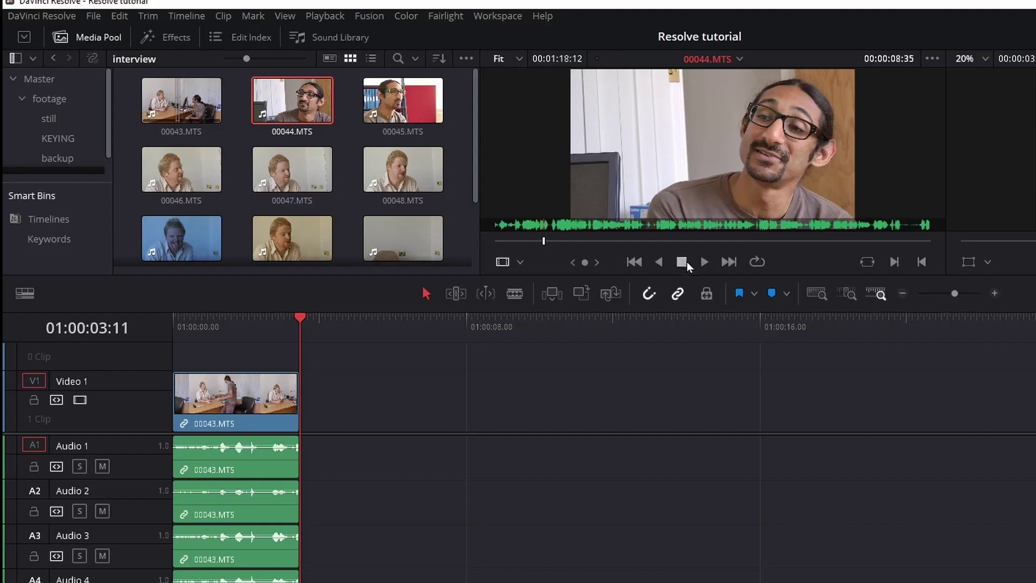
Enlarge the media pool and viewers, and switch the source viewer's Live Media Preview off and back on.
left_click_drag(688, 279, 687, 386)
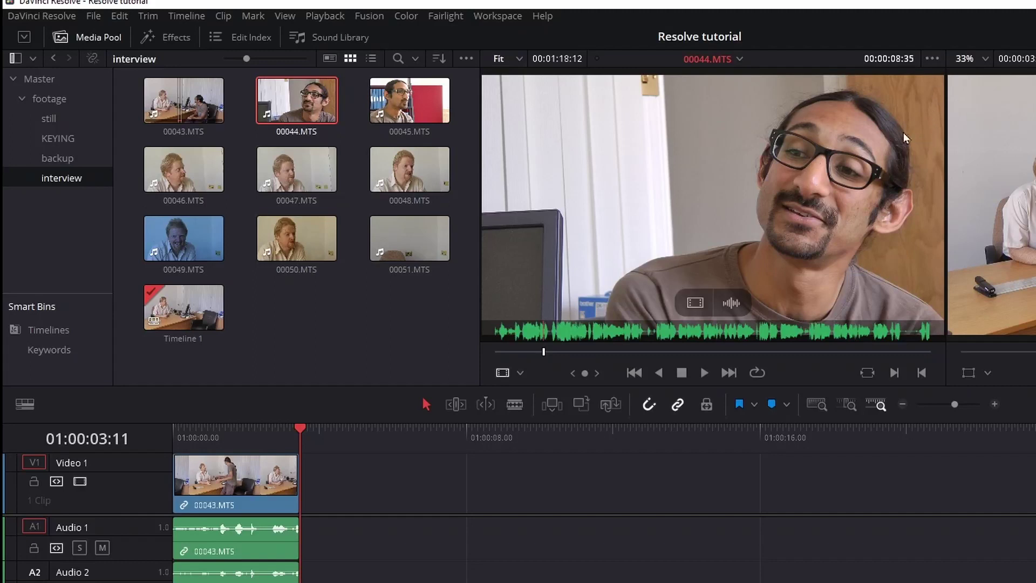
left_click(928, 56)
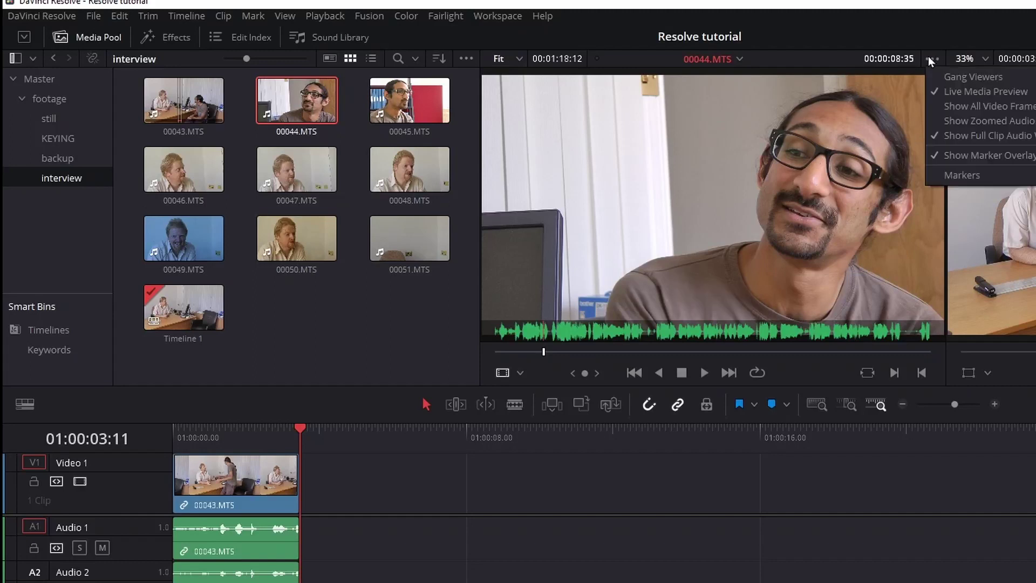
left_click(935, 92)
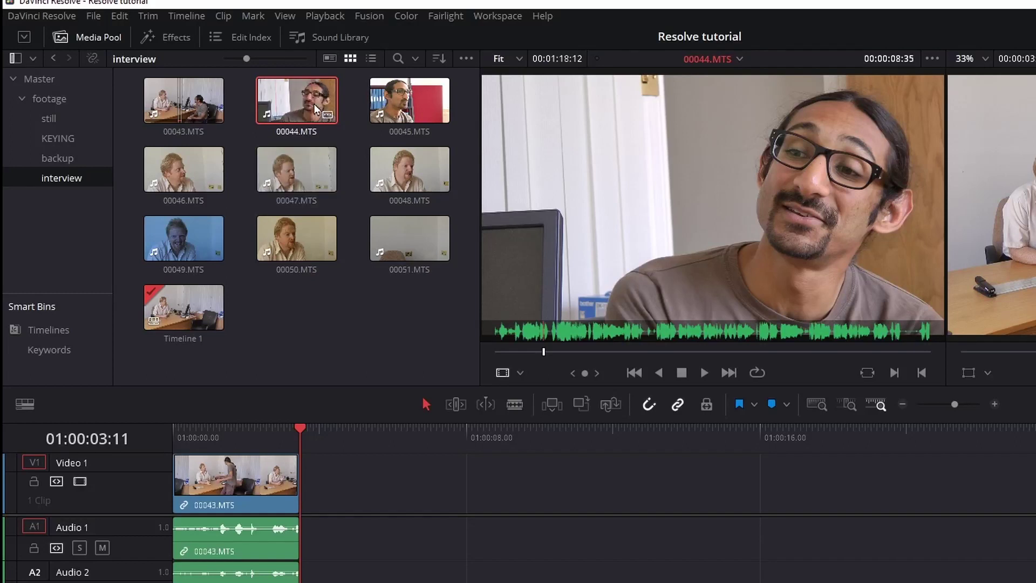
mouse_move(698, 128)
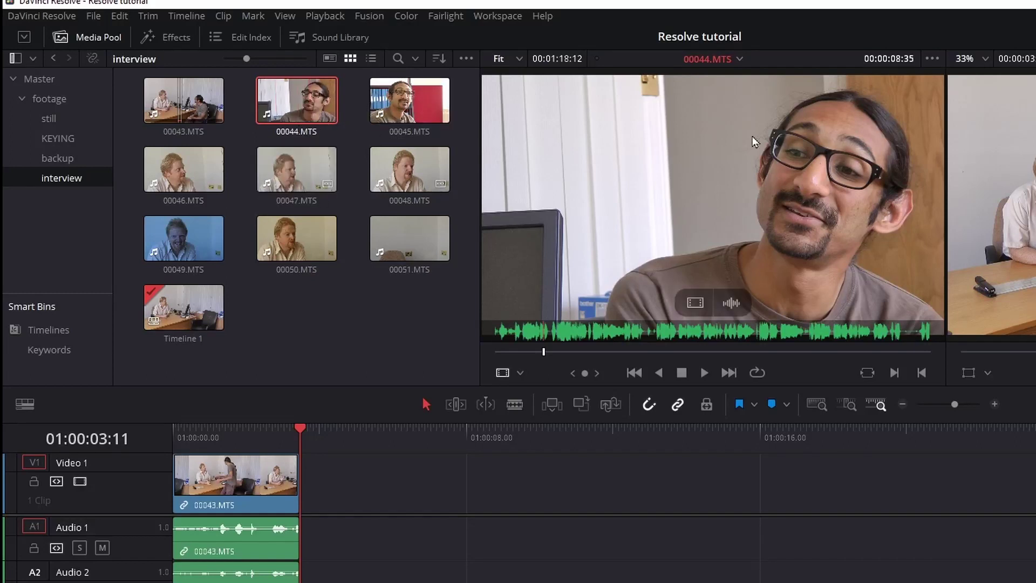
left_click(932, 58)
left_click(964, 92)
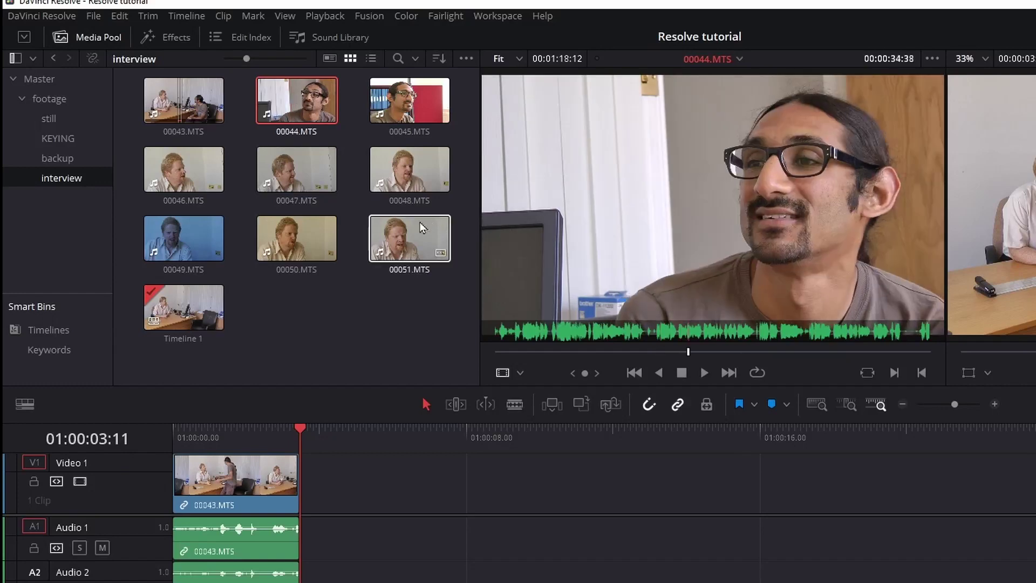
Mark an in point at 00:00:29:12 and an out point at 00:00:33:06 in 00044.MTS.
left_click_drag(543, 352, 658, 351)
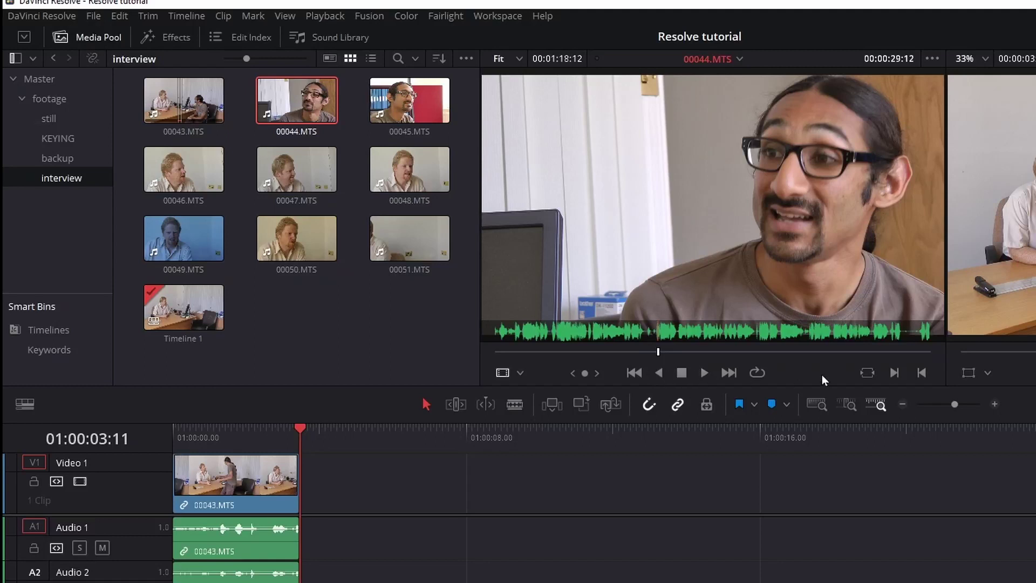
left_click(894, 373)
left_click(704, 373)
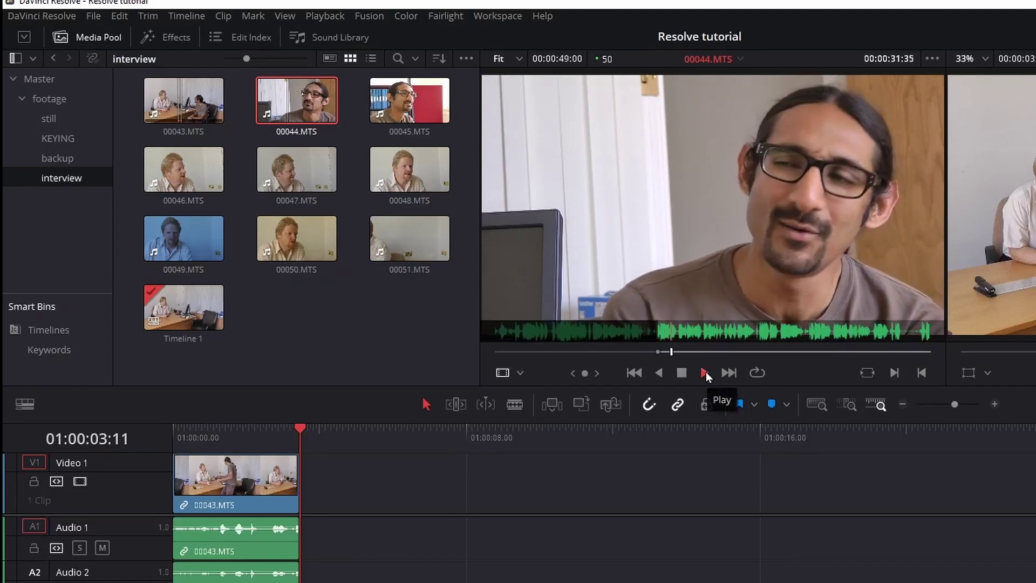
left_click(922, 371)
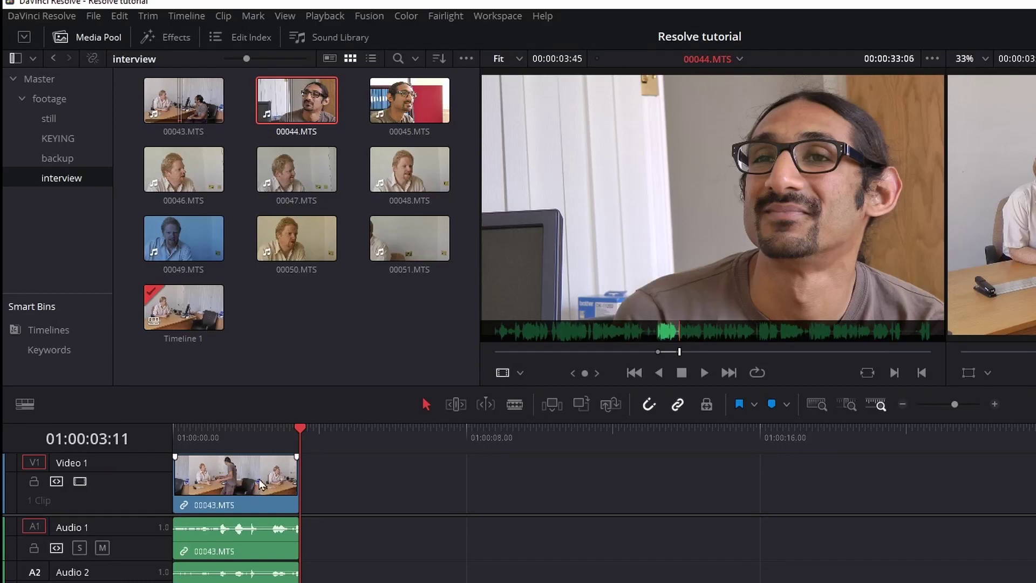
Place the marked section of 00044.MTS on Video 1 directly after 00043.MTS, and undo the placement.
left_click(300, 430)
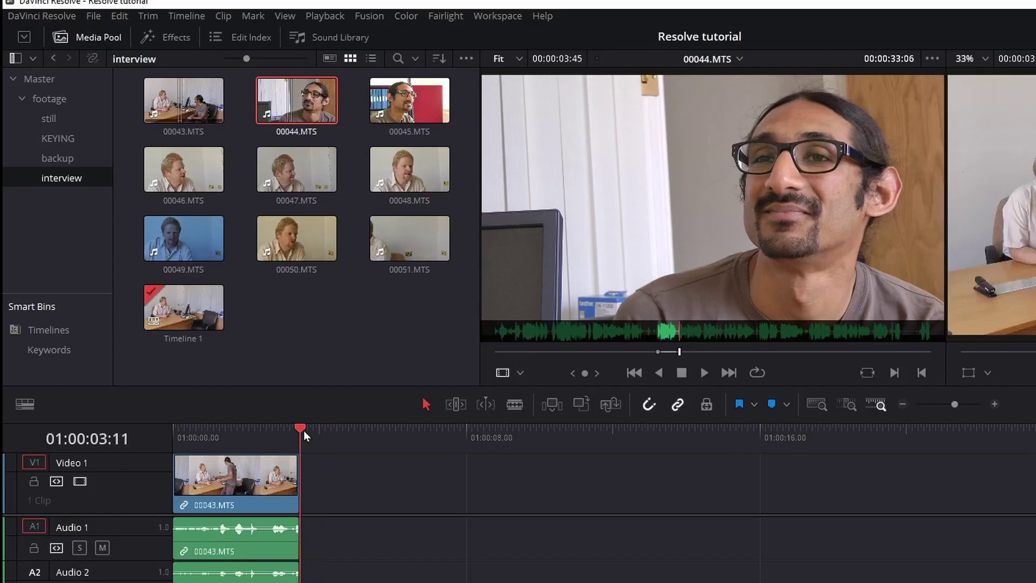
left_click_drag(657, 240, 306, 498)
key("ctrl+z")
Try adding the marked 00044.MTS section at 01:00:01.20 through the timeline viewer's edit options, including Insert, and undo each attempt.
left_click_drag(725, 434, 239, 468)
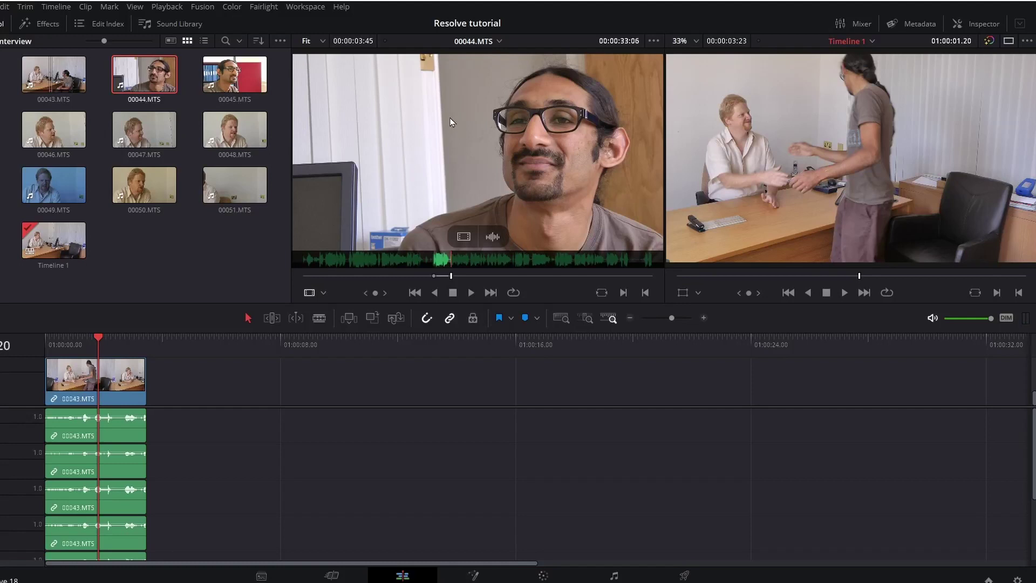
left_click_drag(480, 114, 970, 92)
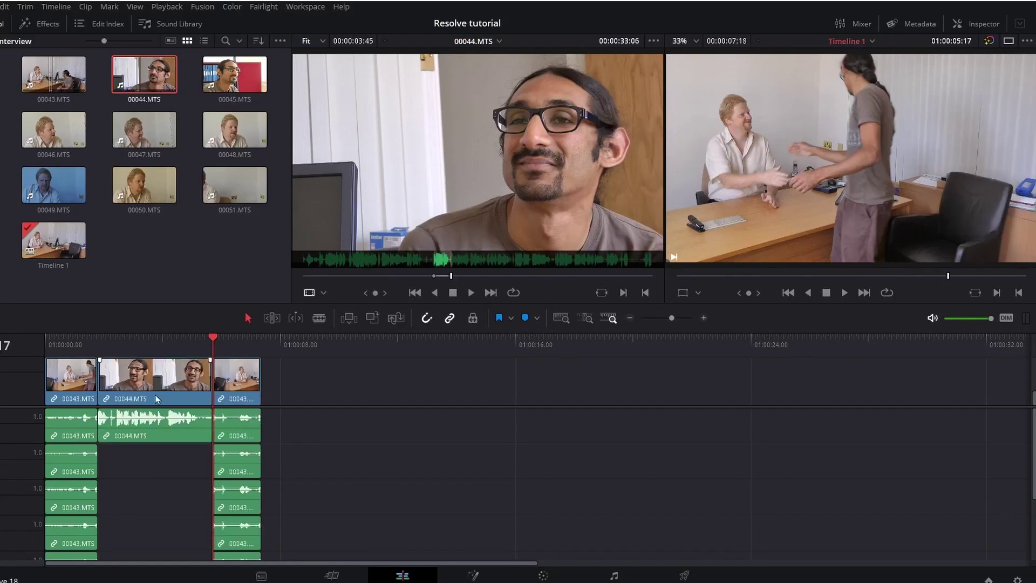
key("ctrl+z")
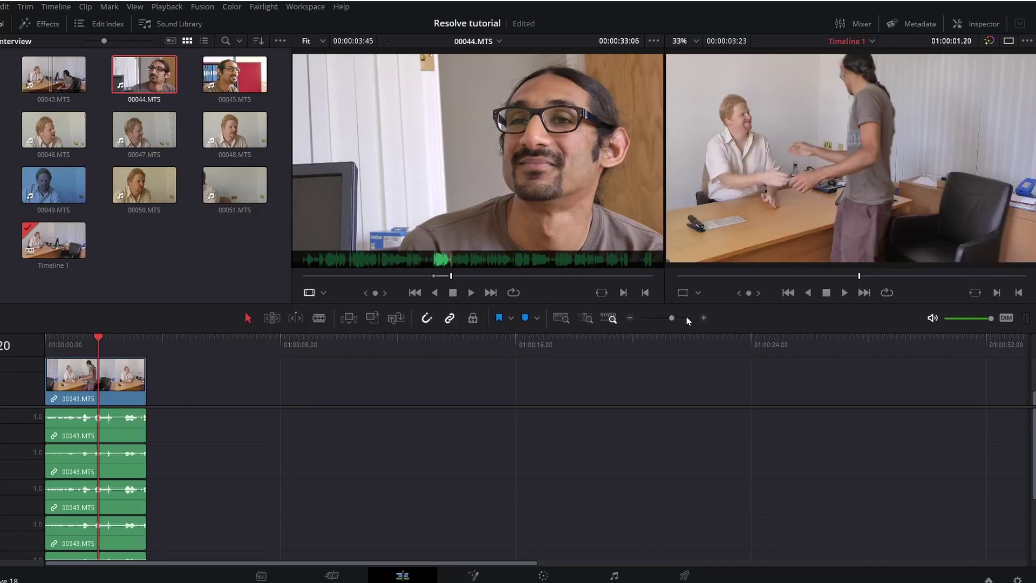
left_click_drag(474, 189, 987, 114)
key("ctrl+z")
Append the marked section of 00044.MTS to the end of the timeline, directly after the 00043.MTS clip.
mouse_move(543, 217)
left_click_drag(475, 212, 853, 232)
left_click_drag(913, 213, 964, 206)
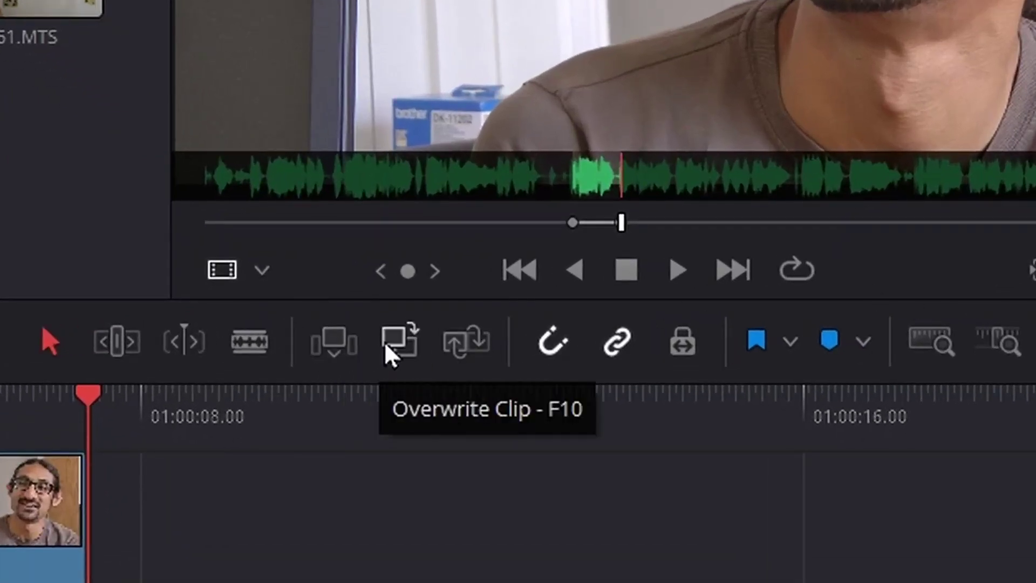
Insert a second copy of the marked 00044.MTS section at 01:00:07.09, and undo the addition.
left_click(338, 343)
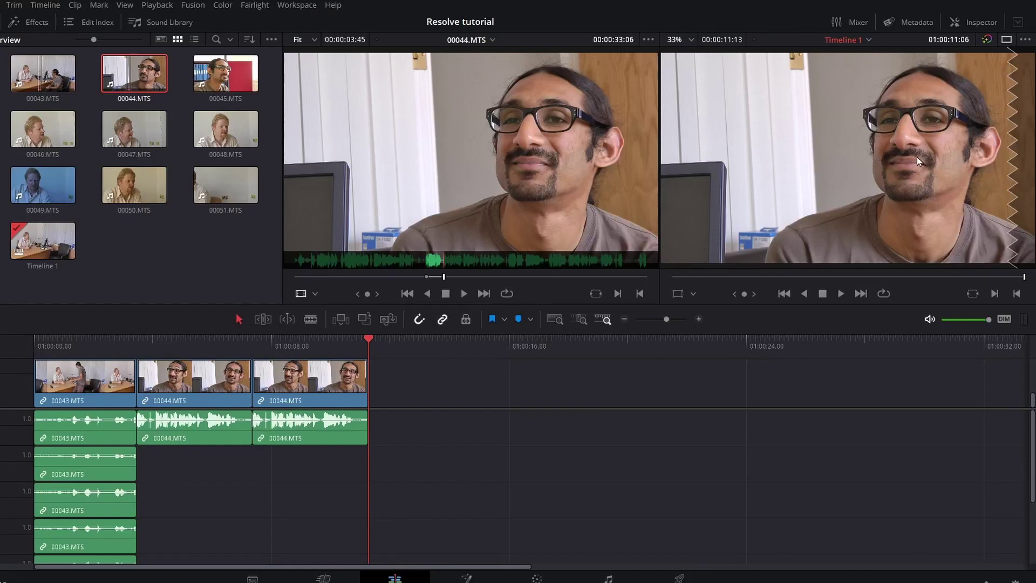
key("ctrl+z")
key("ctrl+z")
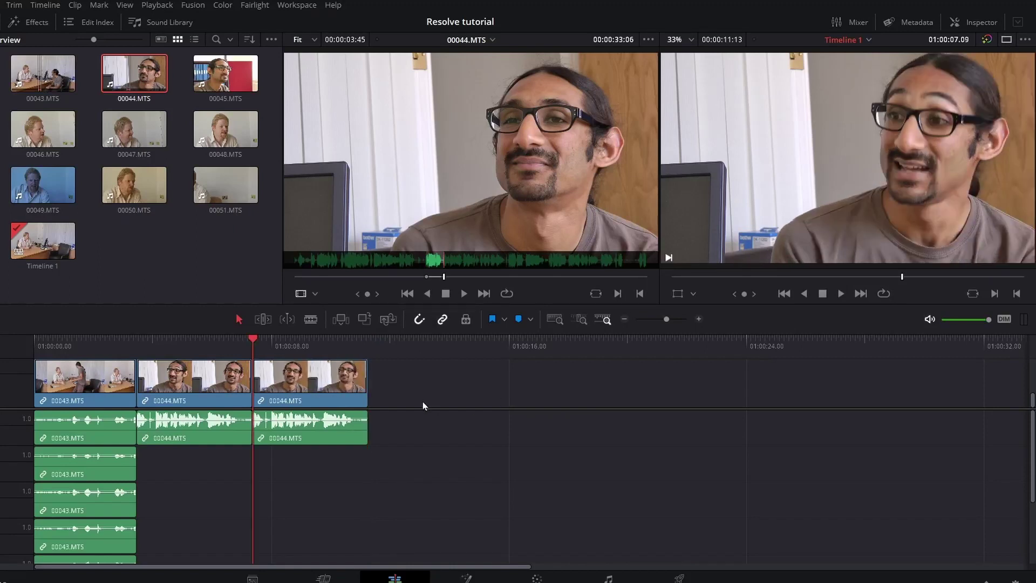
Play the timeline across the cut from 00043.MTS to 00044.MTS, and review the speech in several parts of 00044.MTS.
left_click_drag(210, 346, 122, 360)
left_click(112, 348)
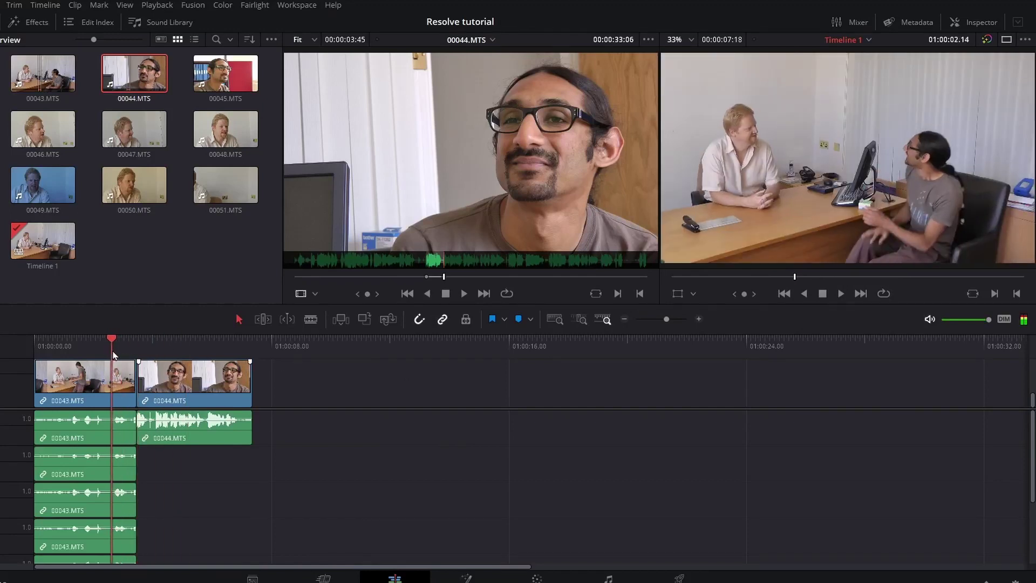
key("space")
key("space")
key("space")
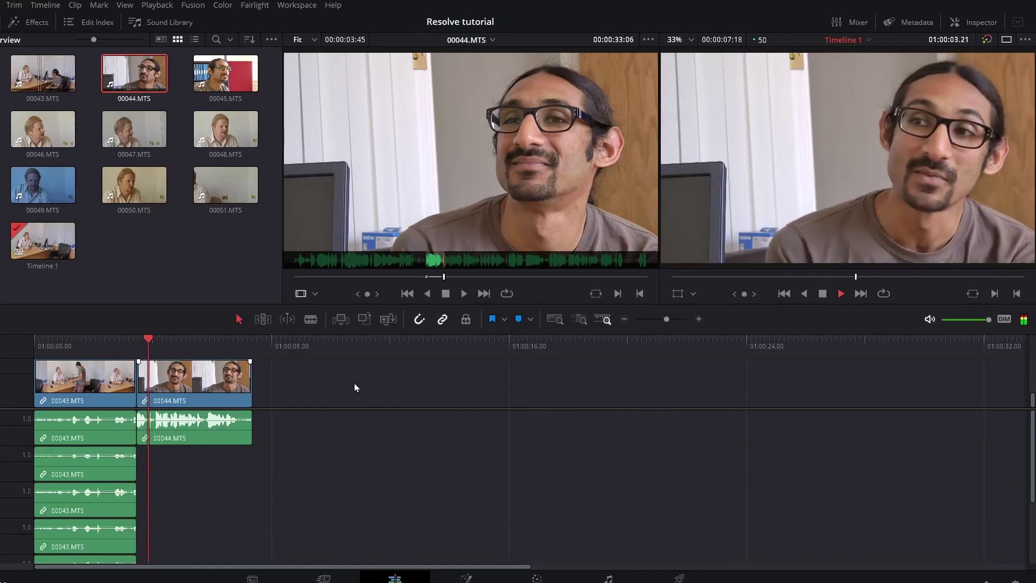
left_click(114, 350)
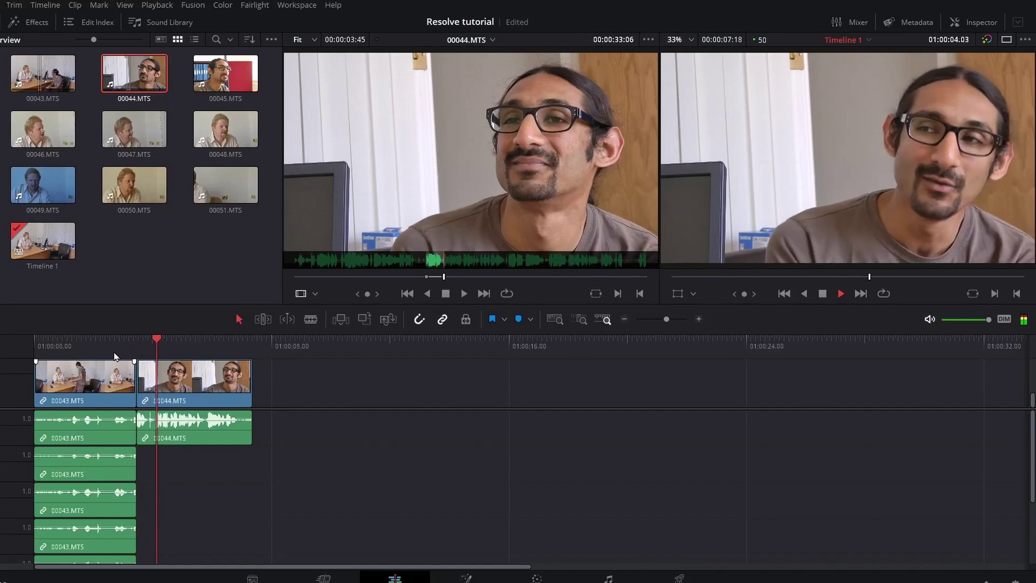
mouse_move(183, 348)
left_mouse_down()
mouse_move(74, 348)
mouse_move(176, 347)
mouse_move(169, 354)
left_mouse_up()
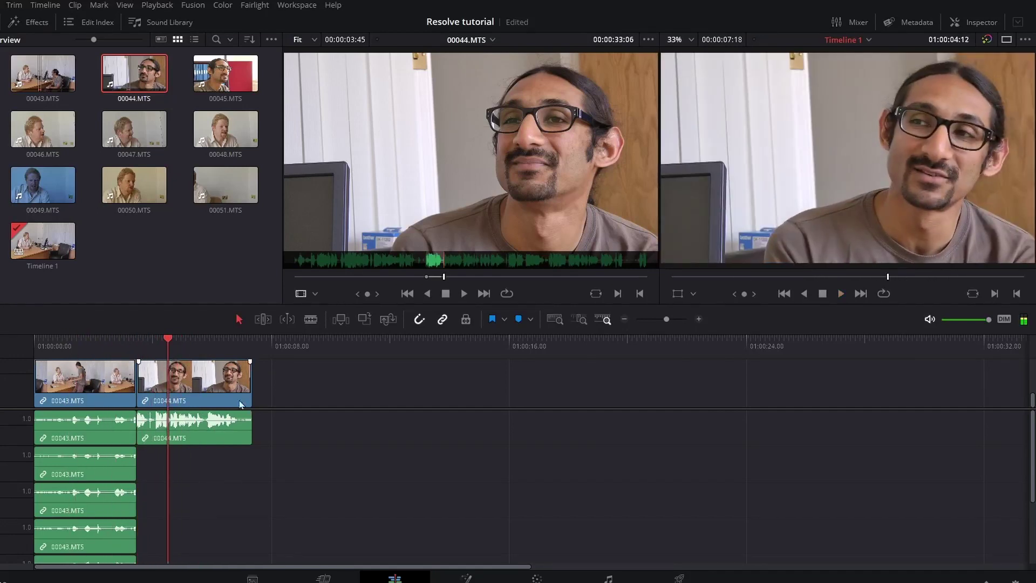
key("space")
key("space")
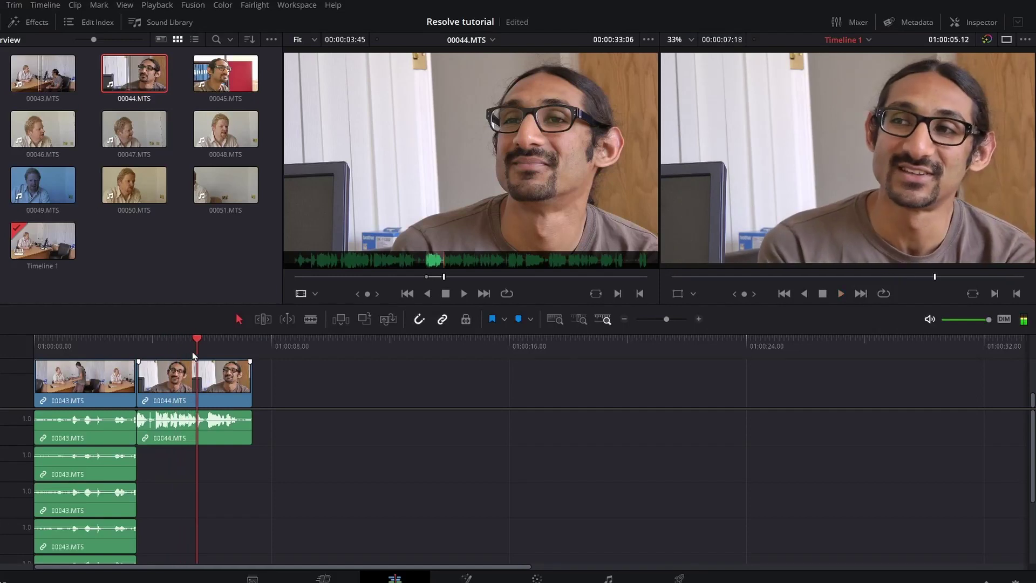
left_click(160, 348)
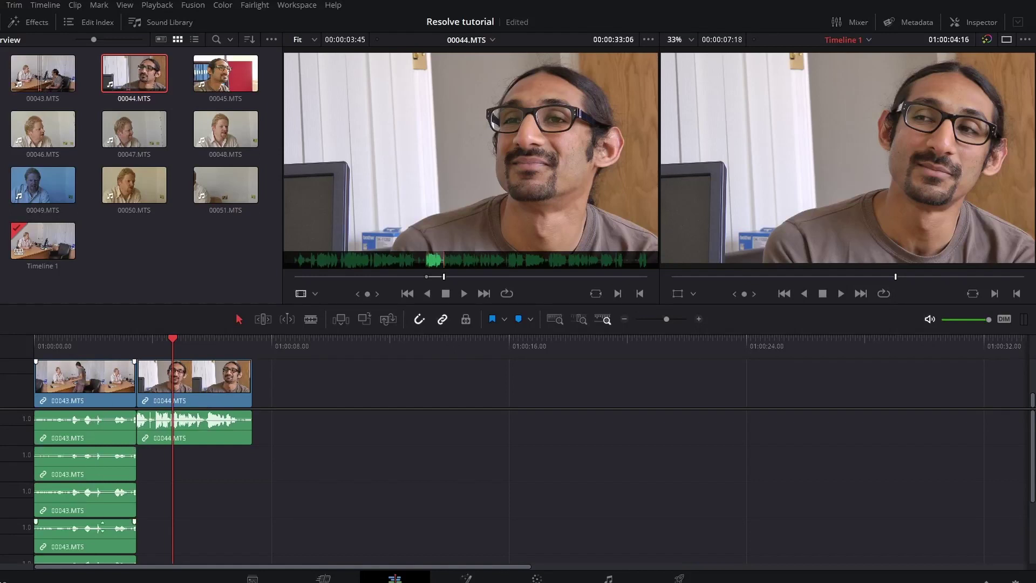
left_click(178, 362)
left_click(163, 349)
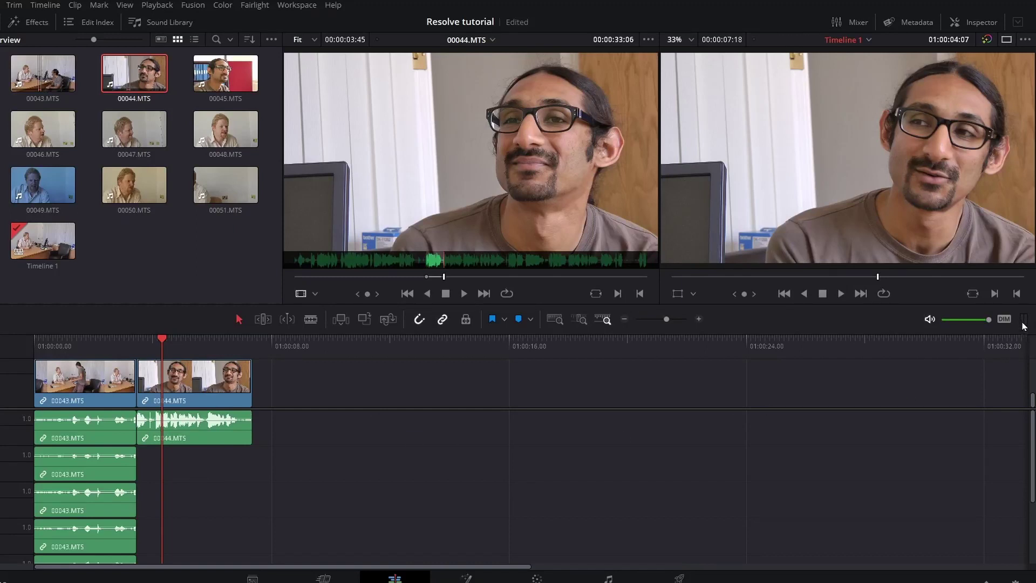
Show the audio meters, play the 00044.MTS clip forward and backward to check its levels, and return to the selection tool.
left_click(849, 24)
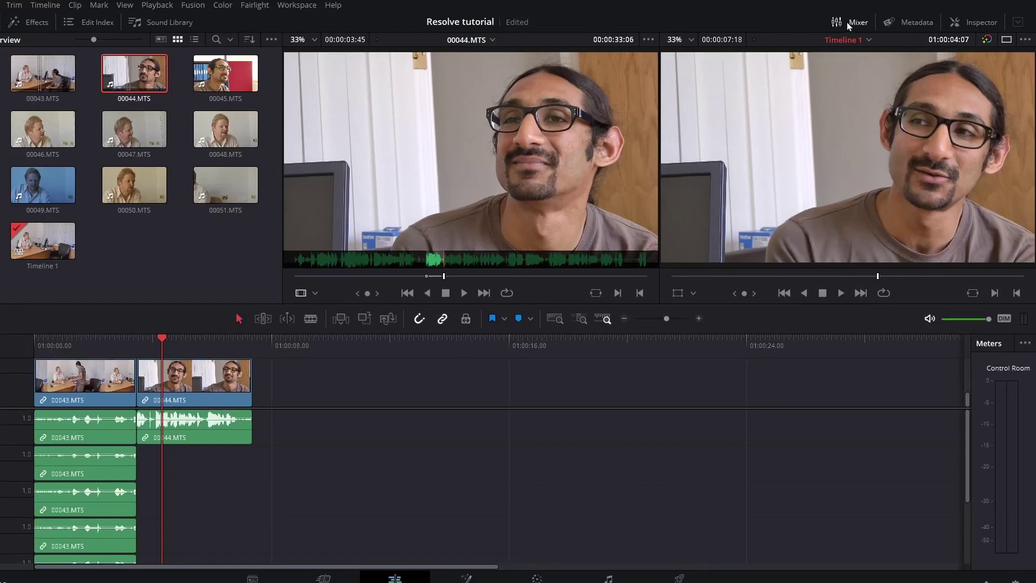
left_click_drag(129, 344, 173, 360)
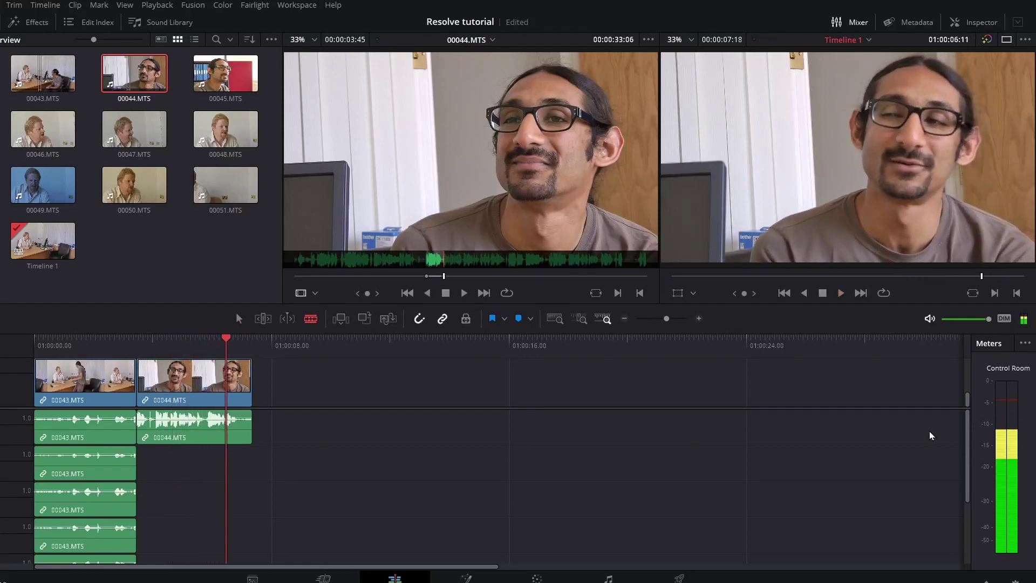
key("j")
key("k")
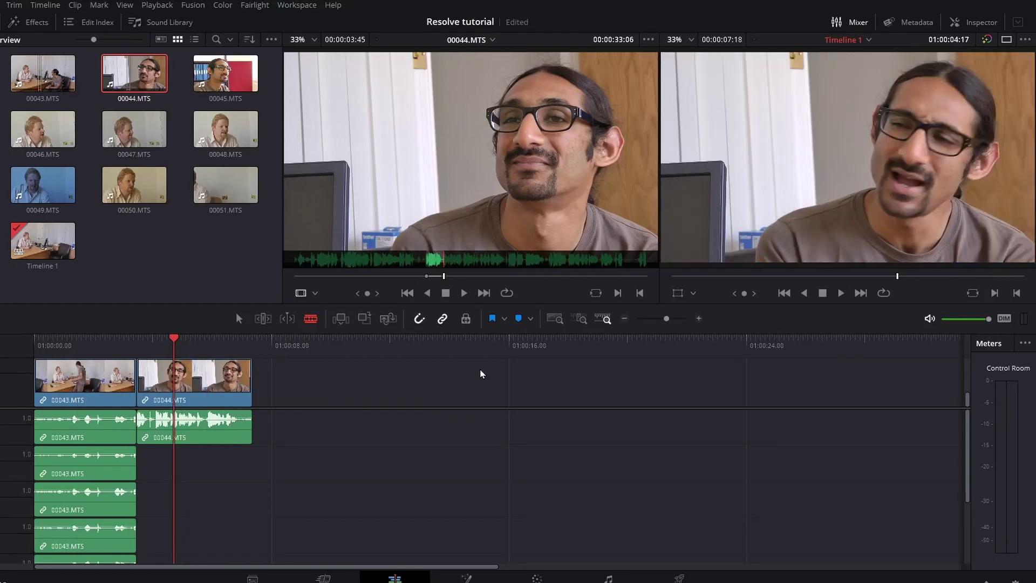
left_click_drag(250, 428, 162, 431)
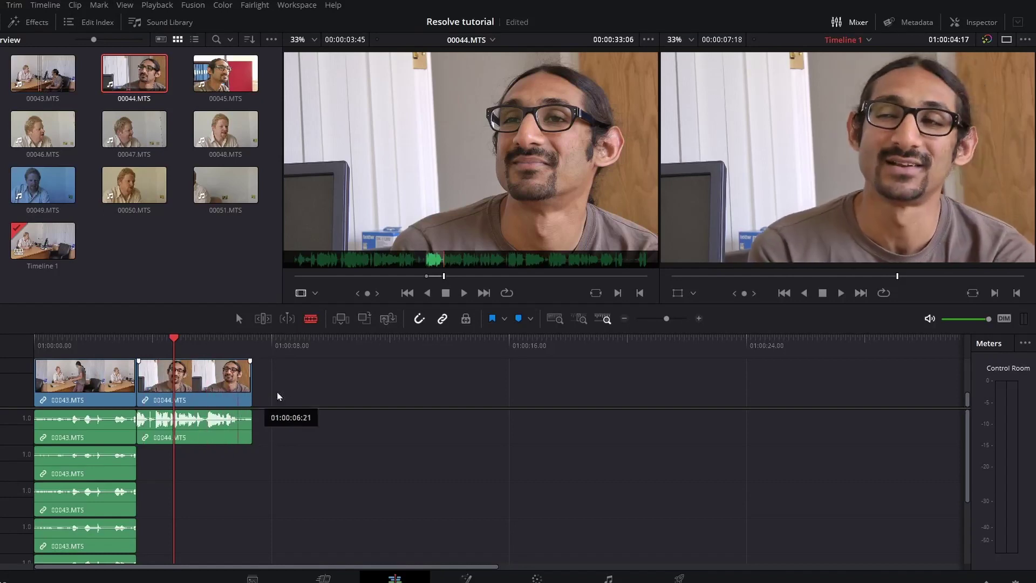
left_click(238, 319)
Open 00048.MTS in the source viewer, and scrub from its beginning to 00:00:06:06.
left_click(221, 141)
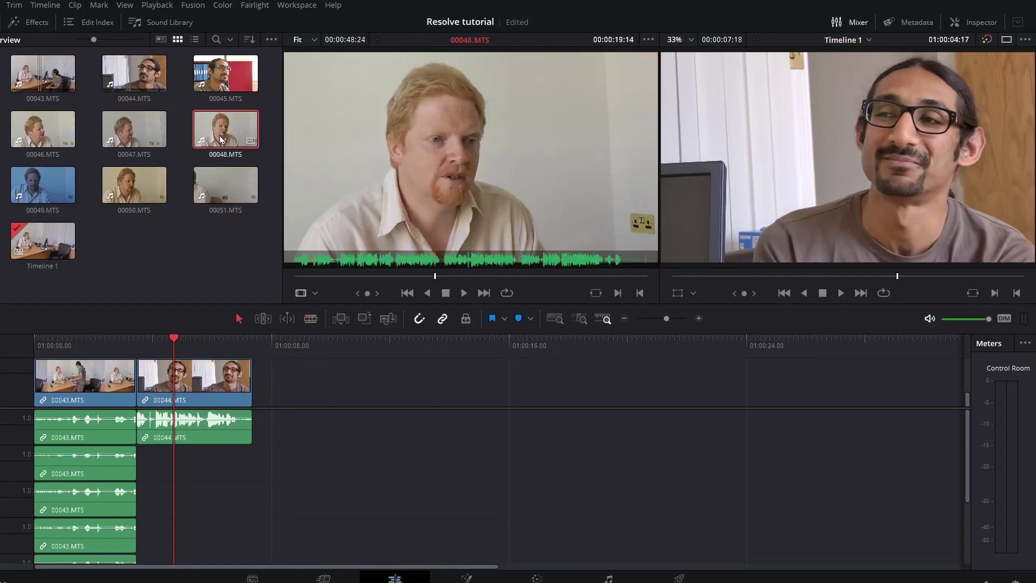
left_click(314, 275)
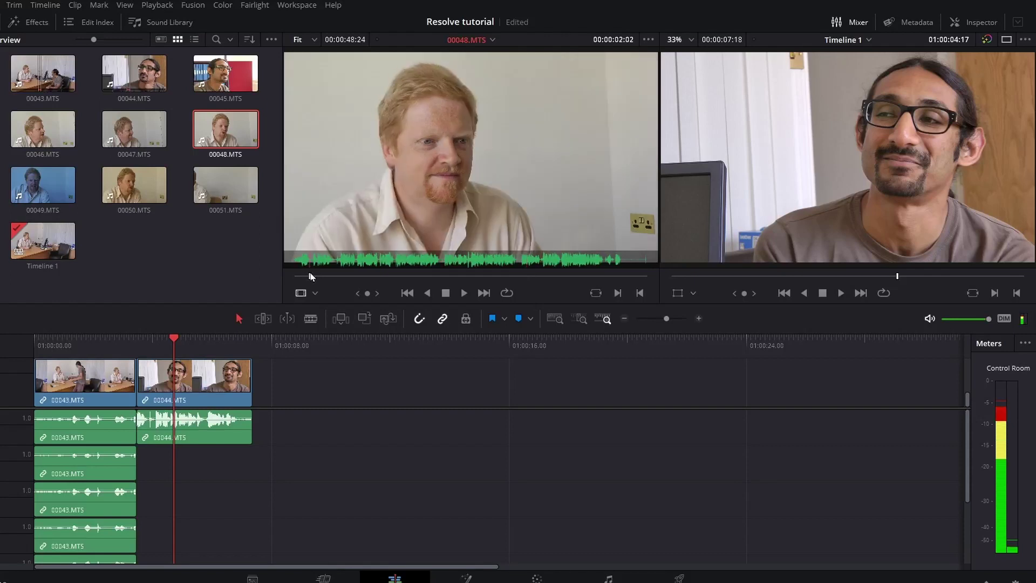
left_click_drag(314, 276, 341, 276)
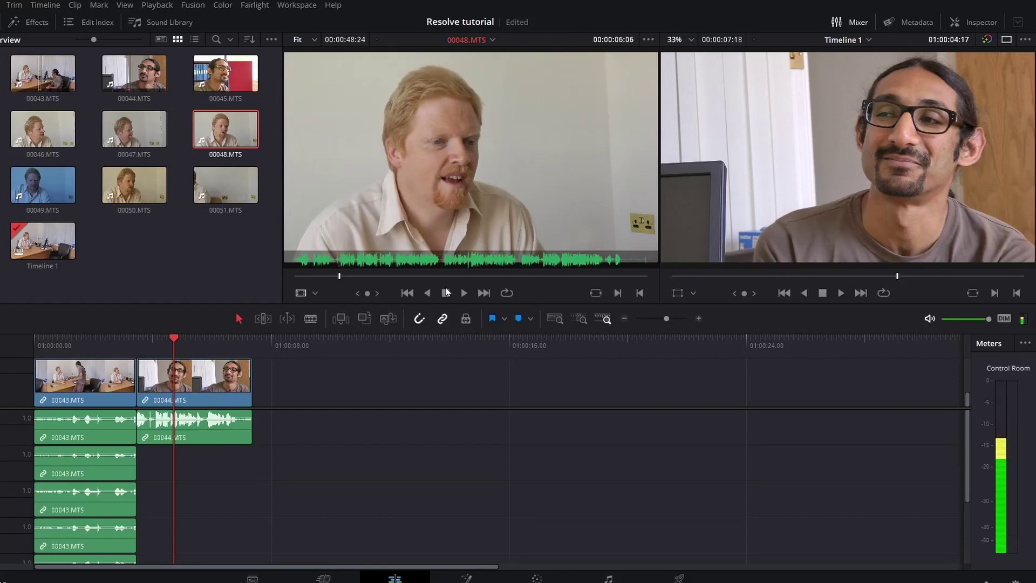
Mark the section from 00:00:06:06 to 00:00:19:46 in 00048.MTS, and append it to the end of the timeline.
key("i")
key("space")
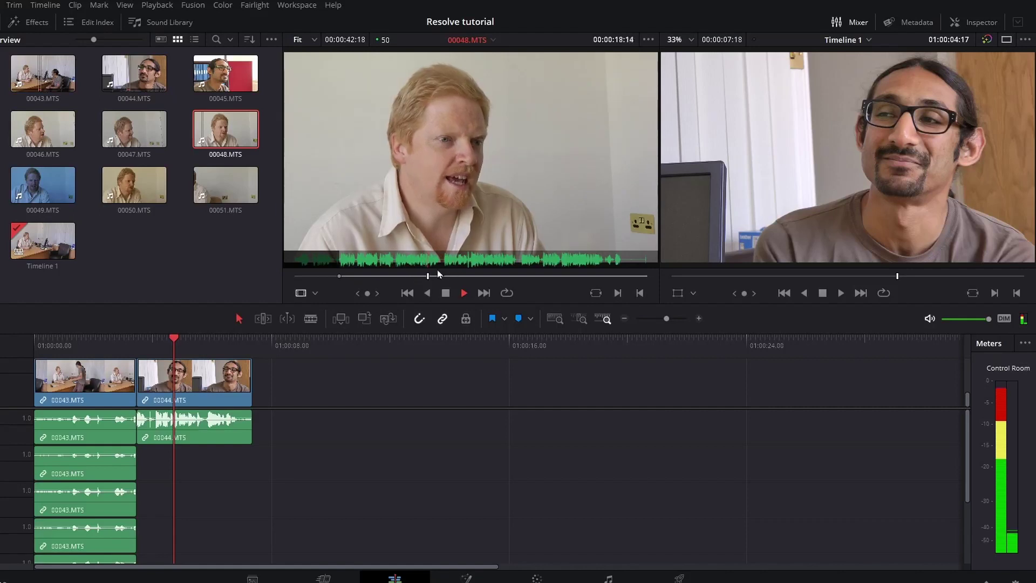
key("space")
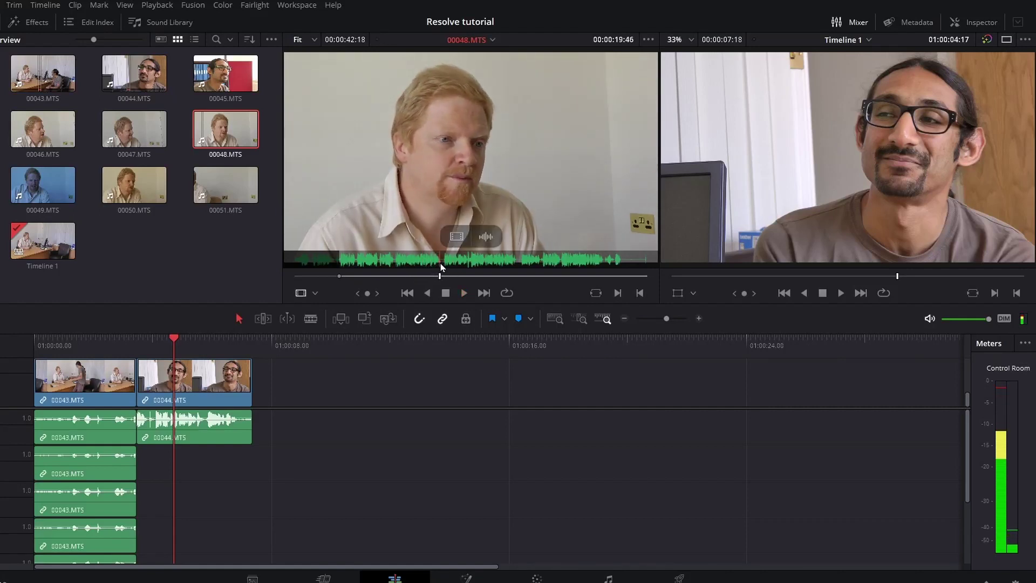
key("o")
left_click_drag(385, 148, 994, 205)
Play the timeline across the cut from 00044.MTS to 00048.MTS, and scrub through other parts of both clips.
left_click(198, 342)
key("space")
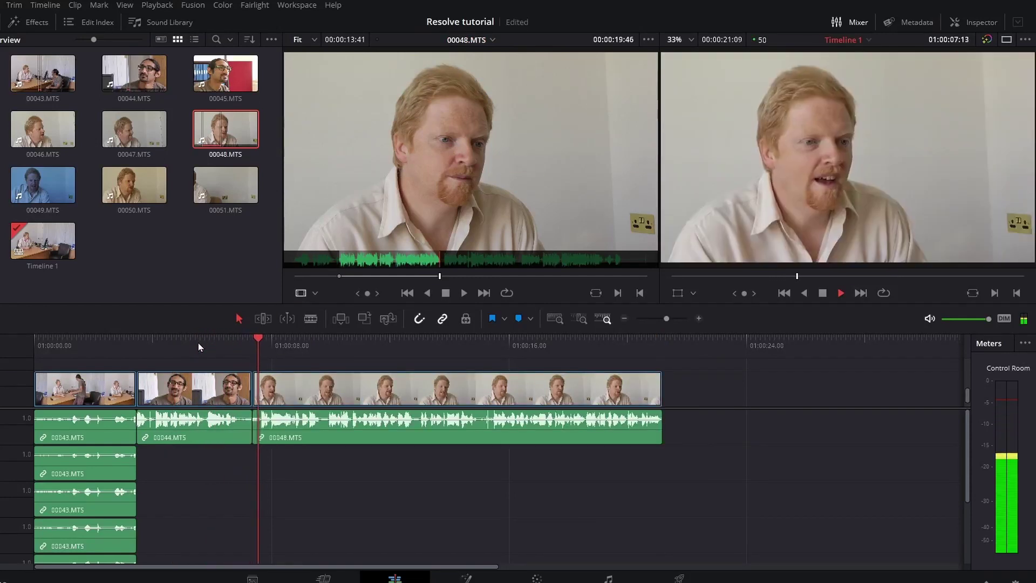
key("space")
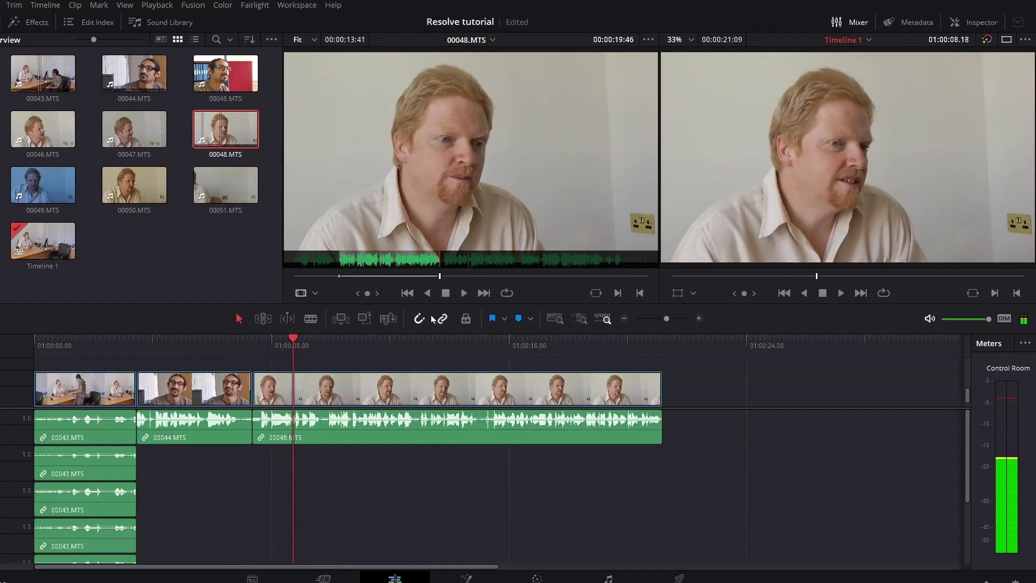
left_click(355, 347)
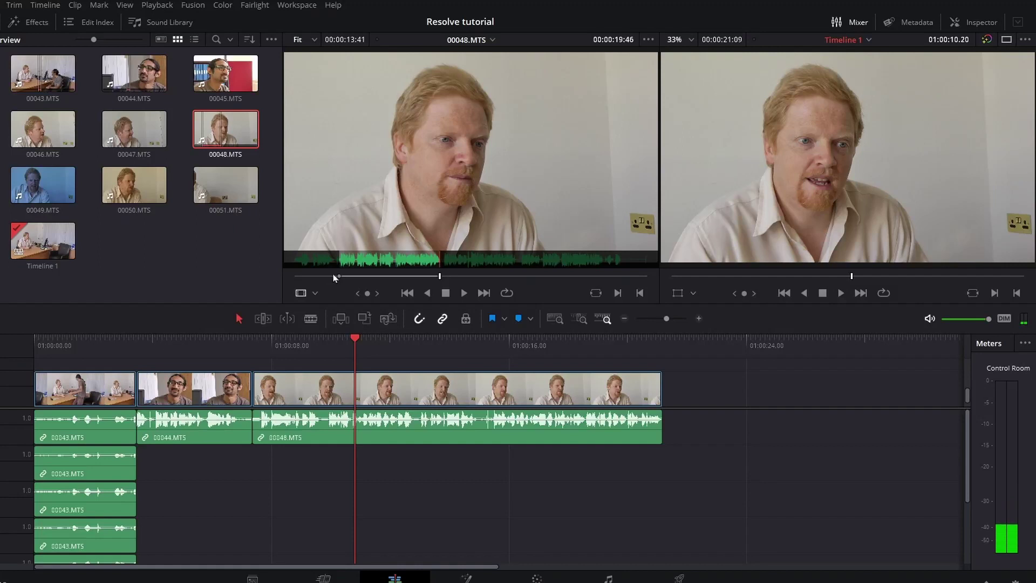
left_click_drag(218, 339, 192, 342)
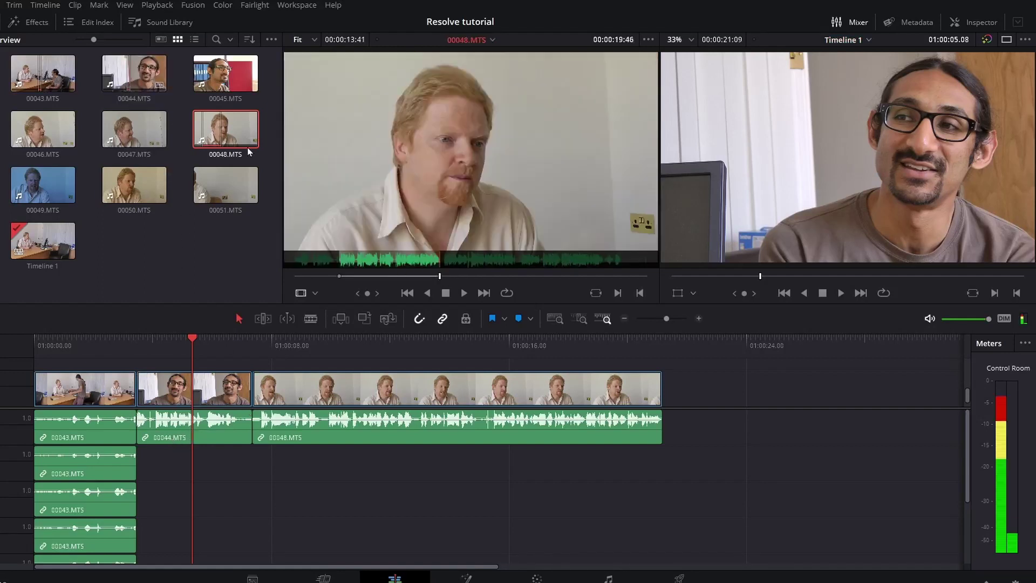
Switch the source viewer to the recently viewed 00044.MTS, and rename that clip as ringo.
left_click(493, 41)
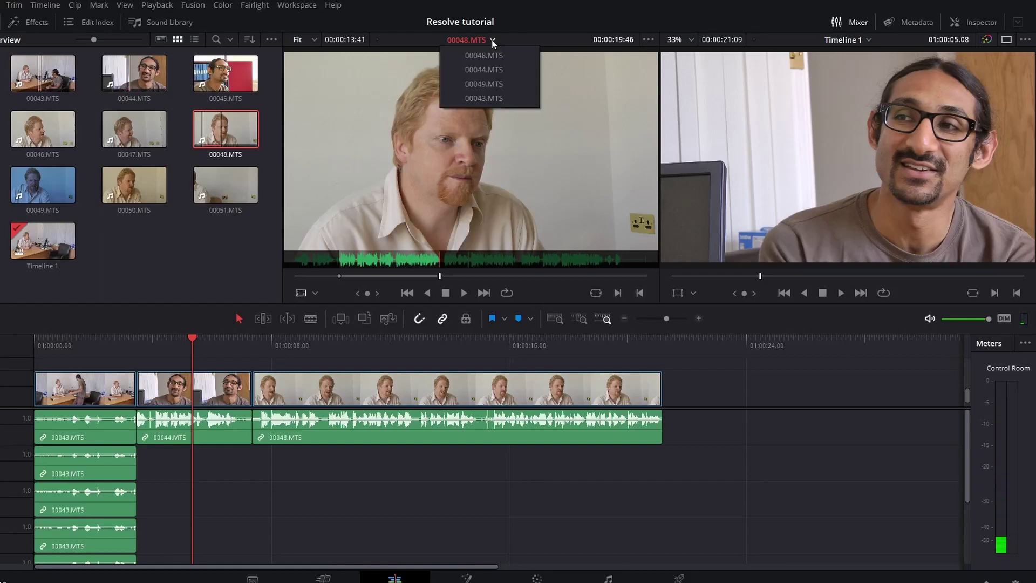
left_click(477, 71)
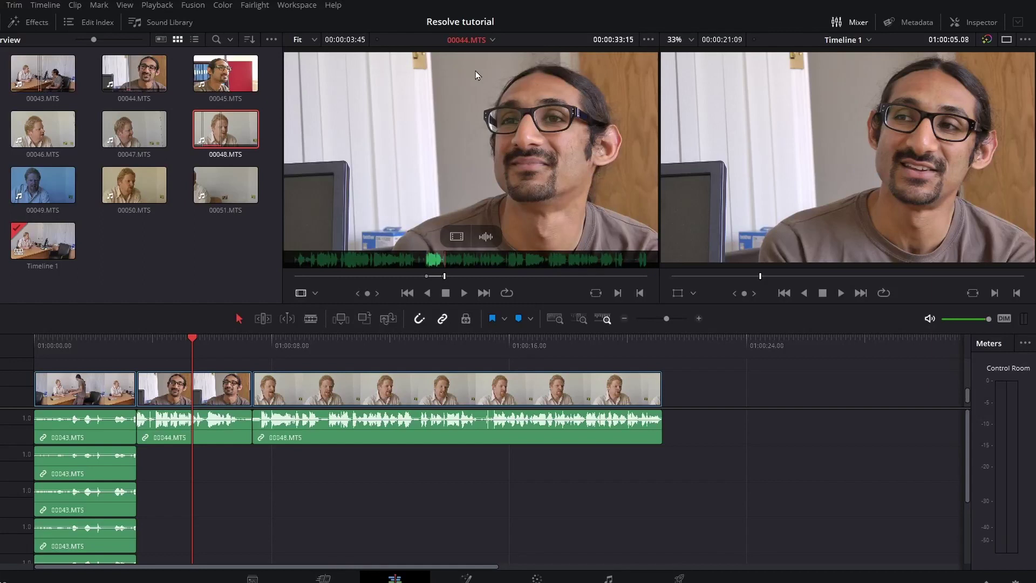
left_click(131, 100)
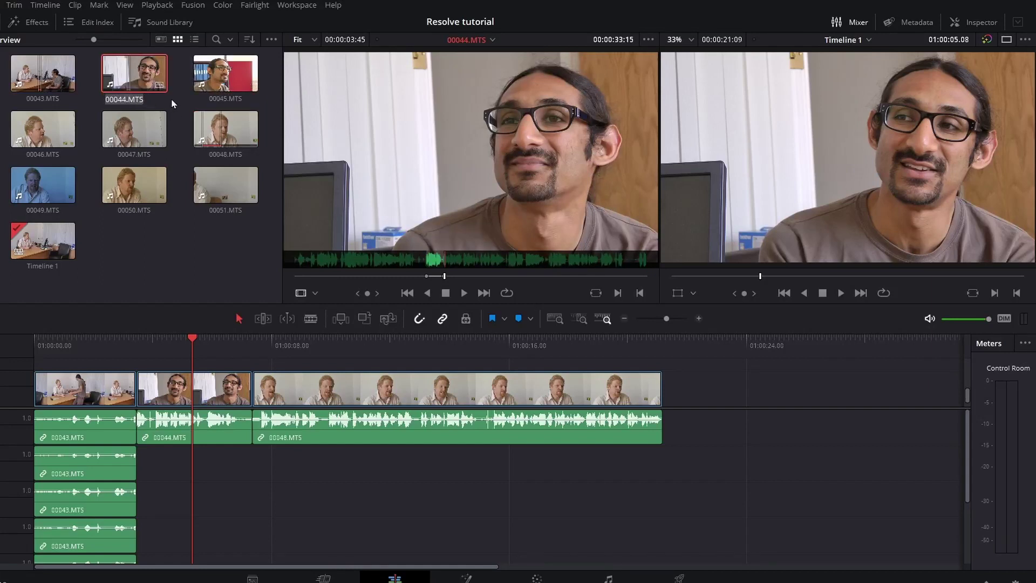
type("ringo")
key("Return")
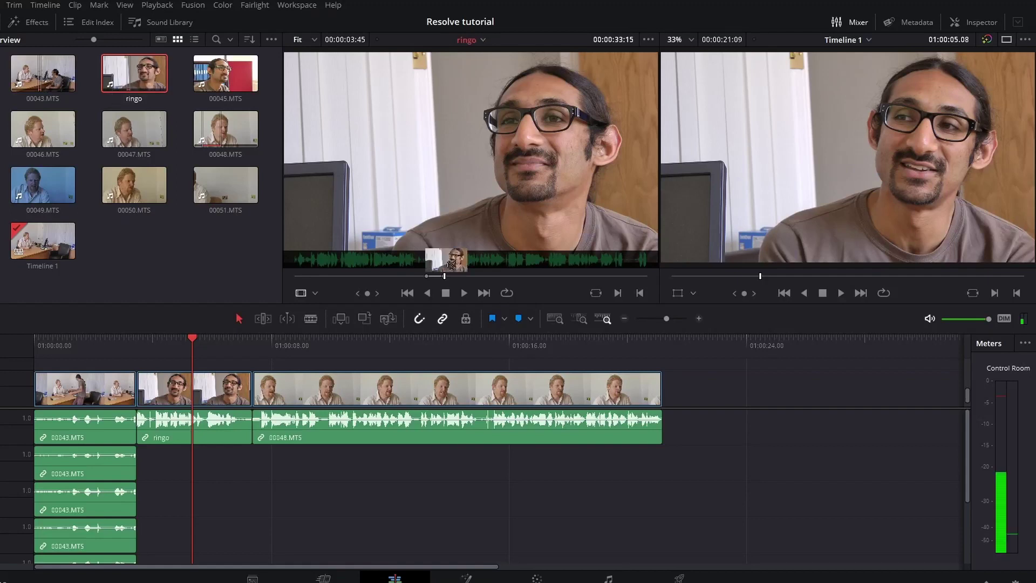
Scrub and play the ringo clip in the source viewer, and add a marker at 00:00:37:00.
mouse_move(456, 277)
left_mouse_down()
mouse_move(474, 278)
mouse_move(459, 280)
left_mouse_up()
key("space")
left_click(460, 279)
mouse_move(484, 243)
key("m")
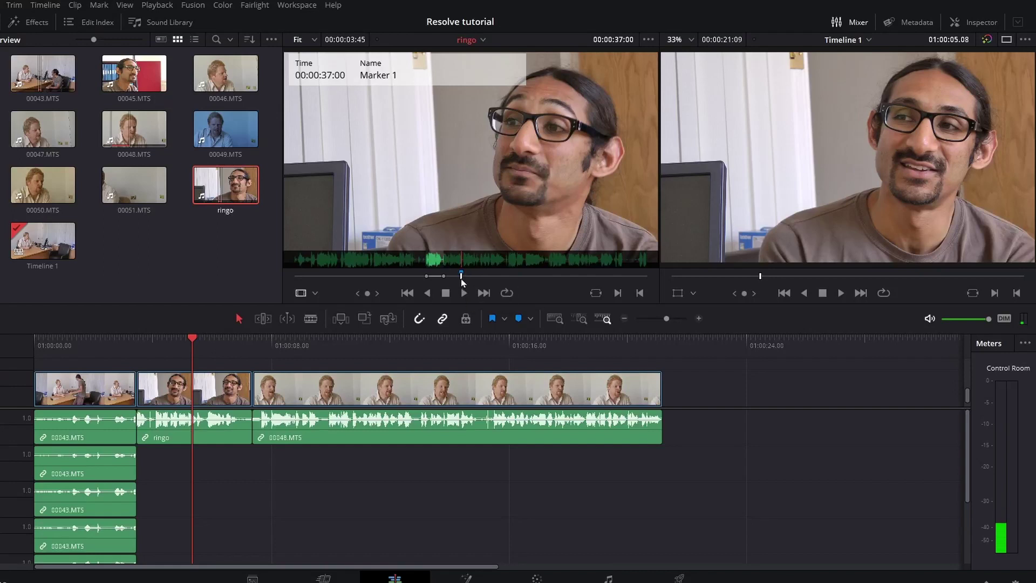
Mark a short section of the ringo clip ending at 00:00:50:48, and append it to the end of the timeline.
left_click(462, 279)
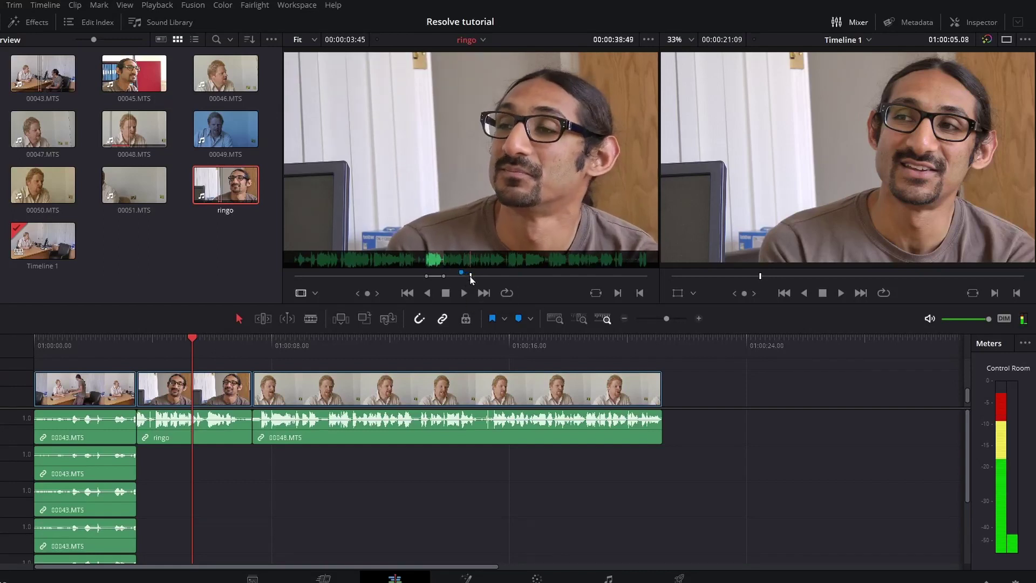
left_click_drag(464, 283, 508, 279)
key("i")
key("space")
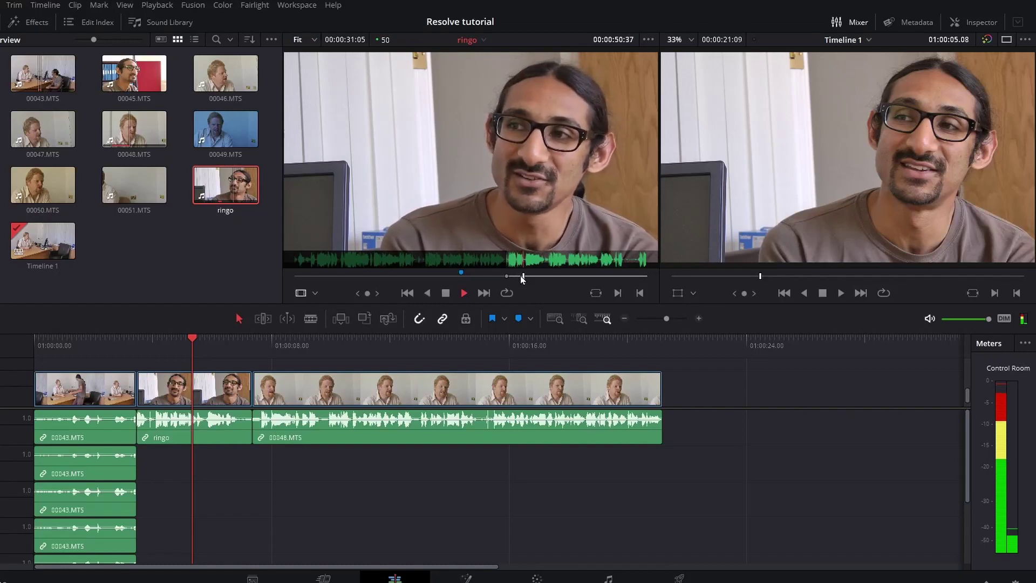
key("space")
left_click_drag(527, 280, 523, 277)
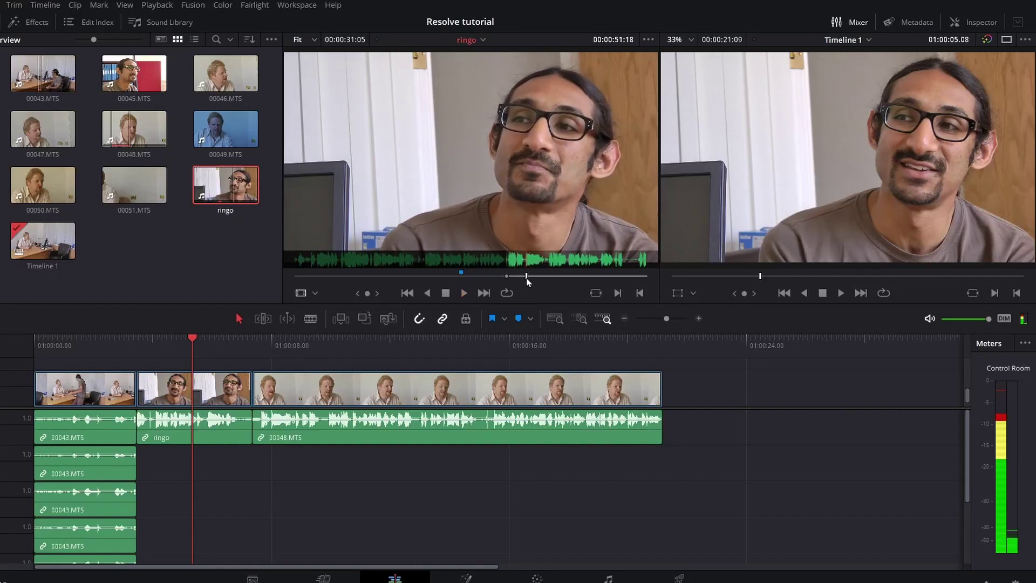
key("o")
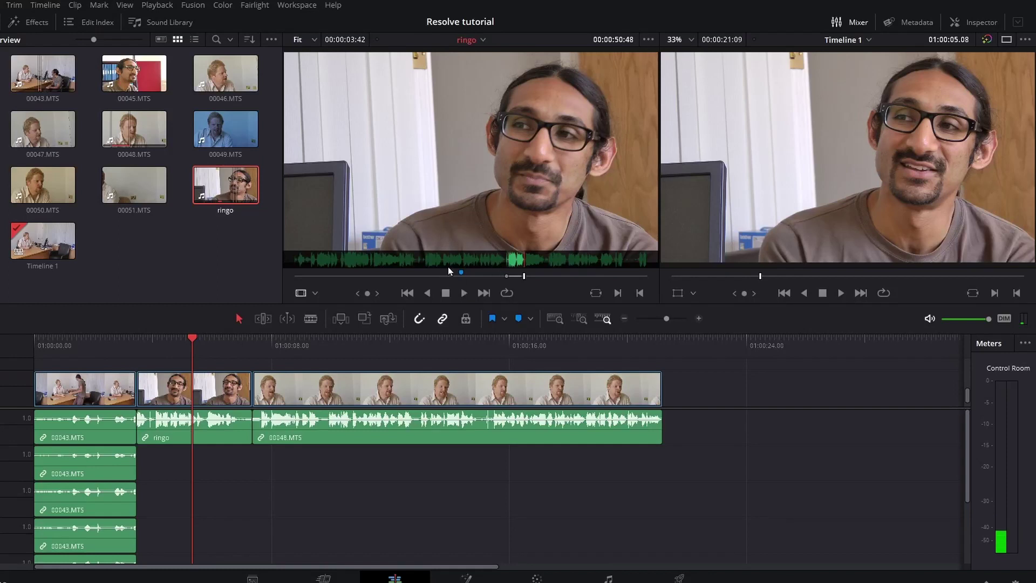
left_click_drag(443, 251, 983, 217)
Mark two further sections of the ringo clip, the first ending at 00:01:00:16, and append both to the timeline.
left_click(531, 266)
left_click_drag(526, 274, 950, 210)
key("o")
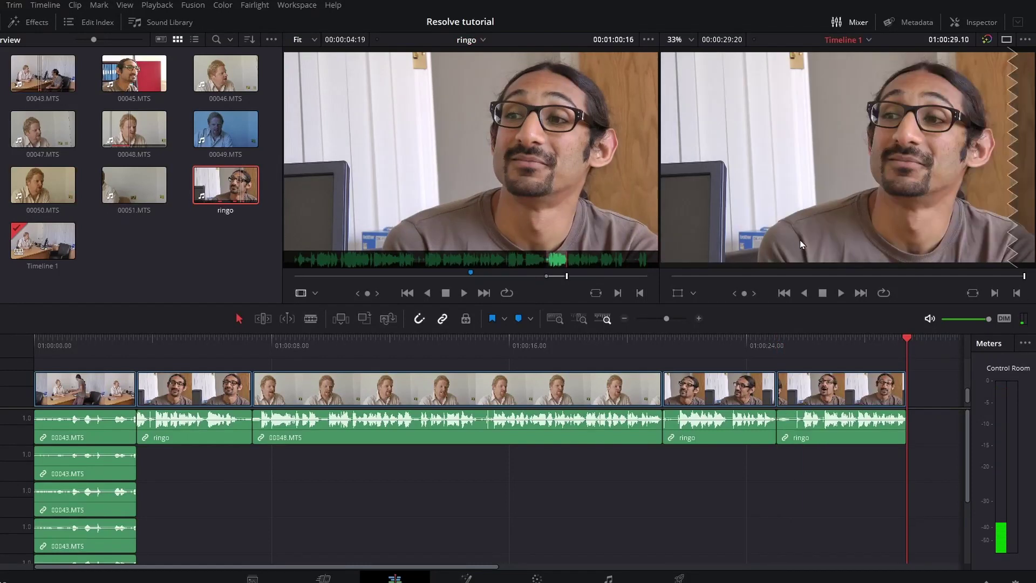
left_click_drag(568, 271, 958, 215)
key("i")
key("o")
Mark a section of 00048.MTS ending at 00:00:30:17, and place the timeline playhead on the ringo cut at 01:00:25:00.
left_click_drag(198, 358, 256, 361)
double_click(116, 130)
left_click_drag(459, 280, 504, 279)
key("i")
key("o")
left_click_drag(256, 348, 283, 360)
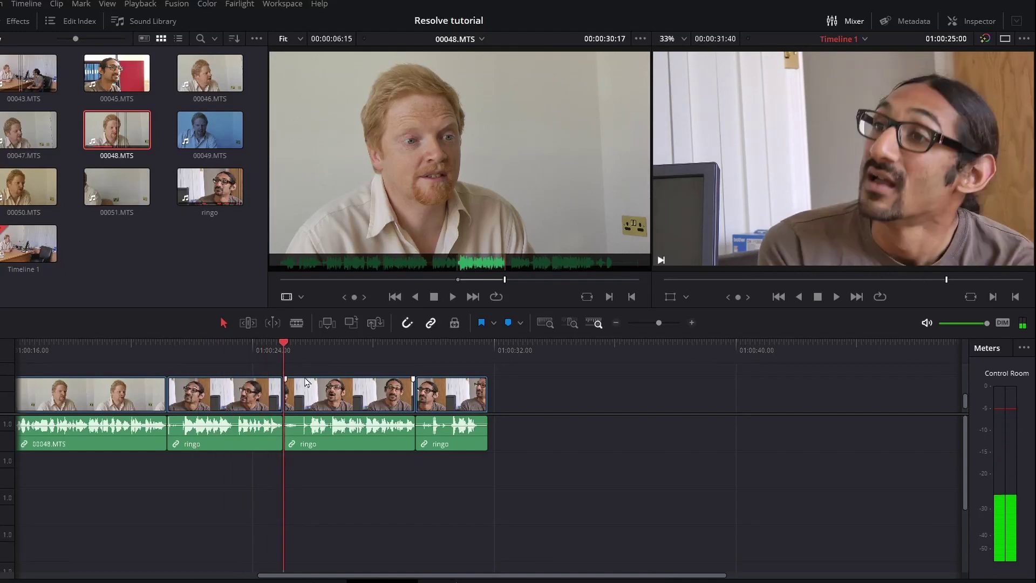
Insert the marked 00048.MTS section at 01:00:25:00, undo it, and insert it again through the timeline viewer's edit overlay.
left_click(327, 327)
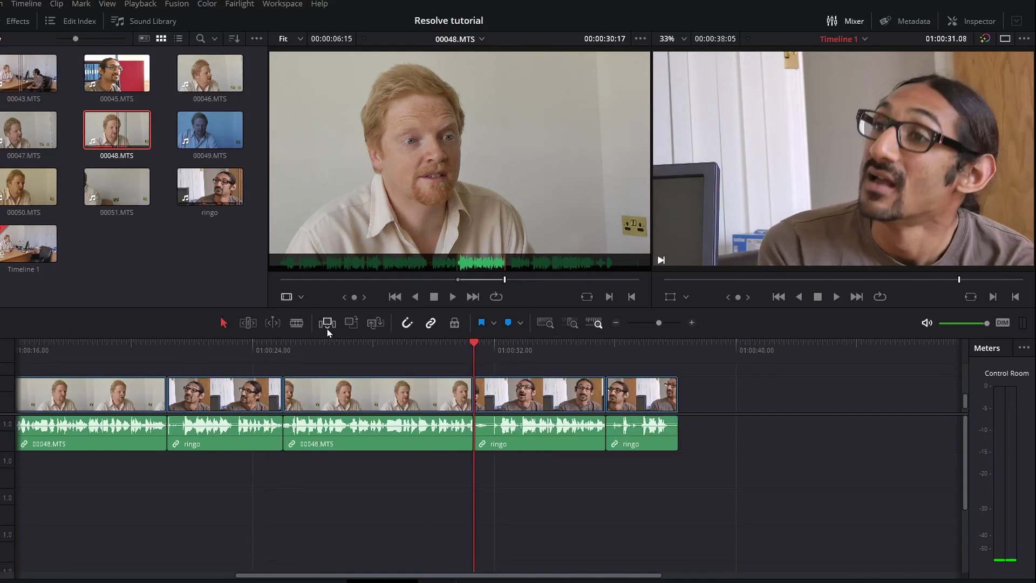
key("ctrl+z")
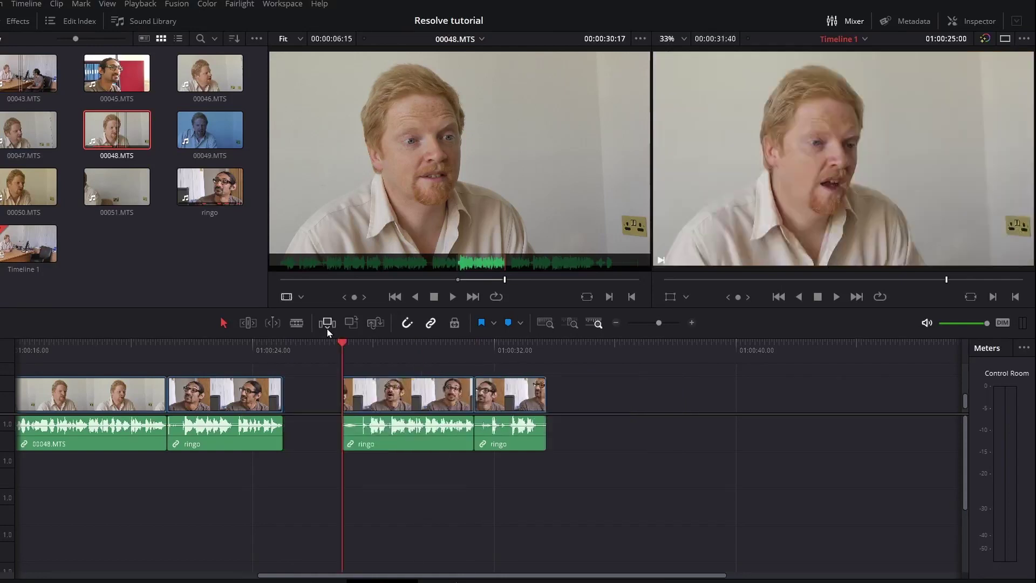
left_click_drag(426, 200, 964, 86)
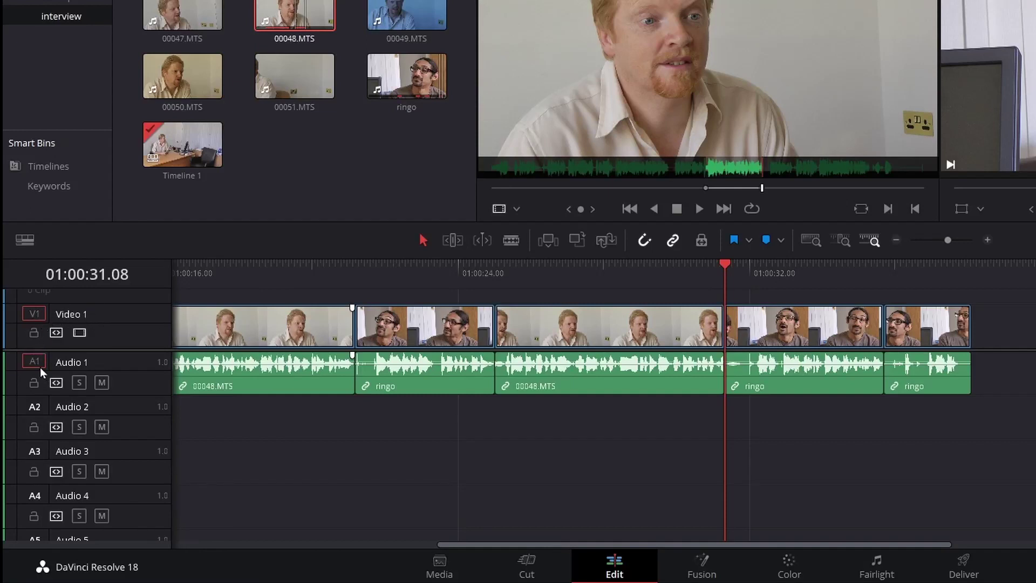
Insert the marked 00048.MTS section on Video 2 at 01:00:31.08, and again with its audio on Audio 2 at 01:00:37:15.
left_click_drag(142, 351, 144, 426)
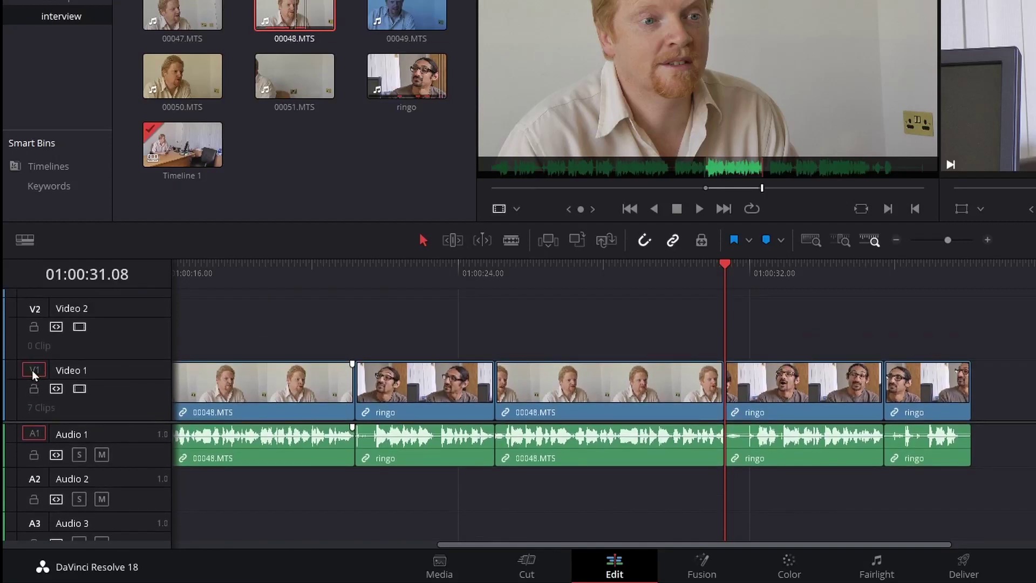
left_click(37, 308)
left_click(549, 241)
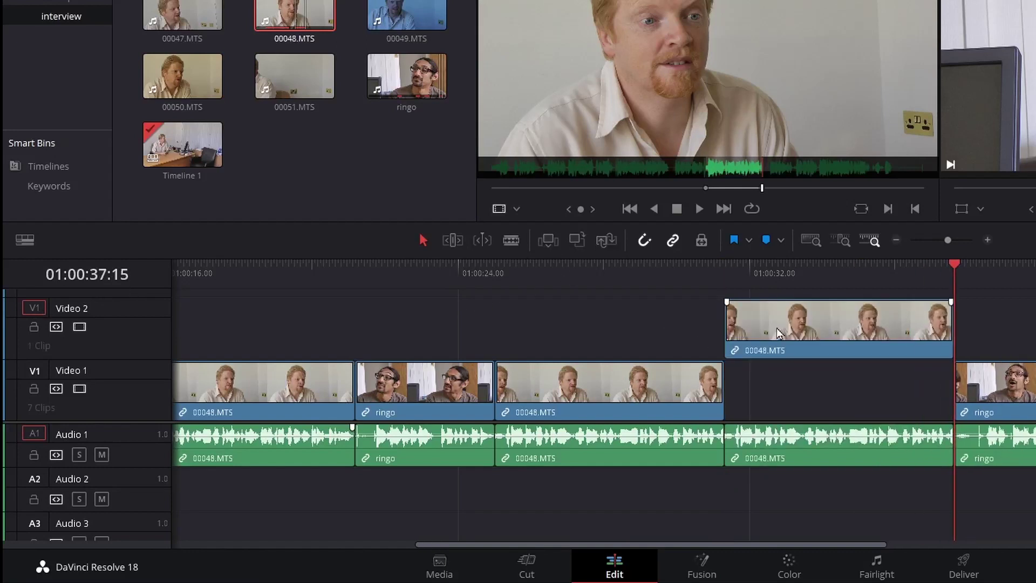
left_click_drag(35, 434, 34, 478)
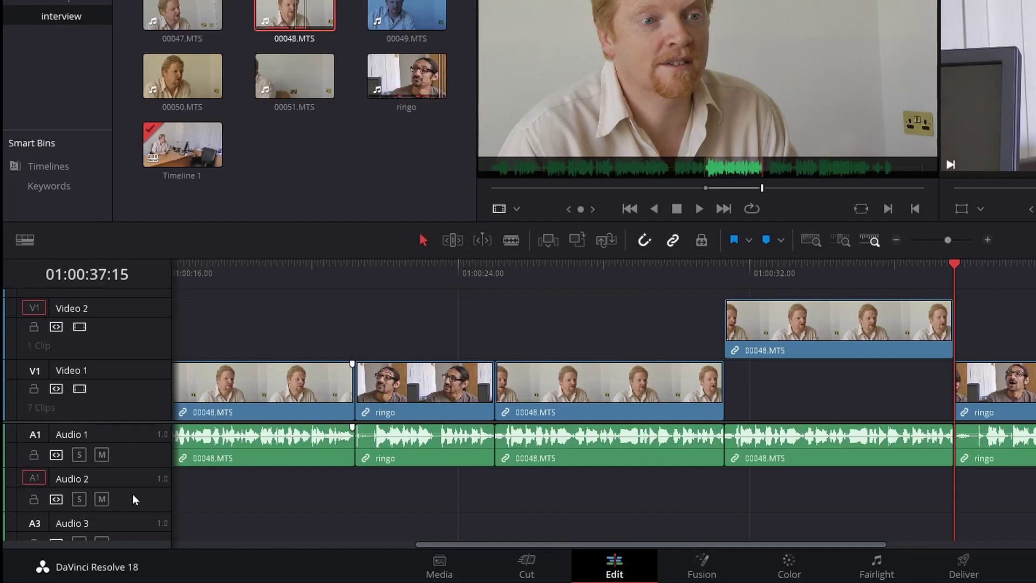
left_click(549, 242)
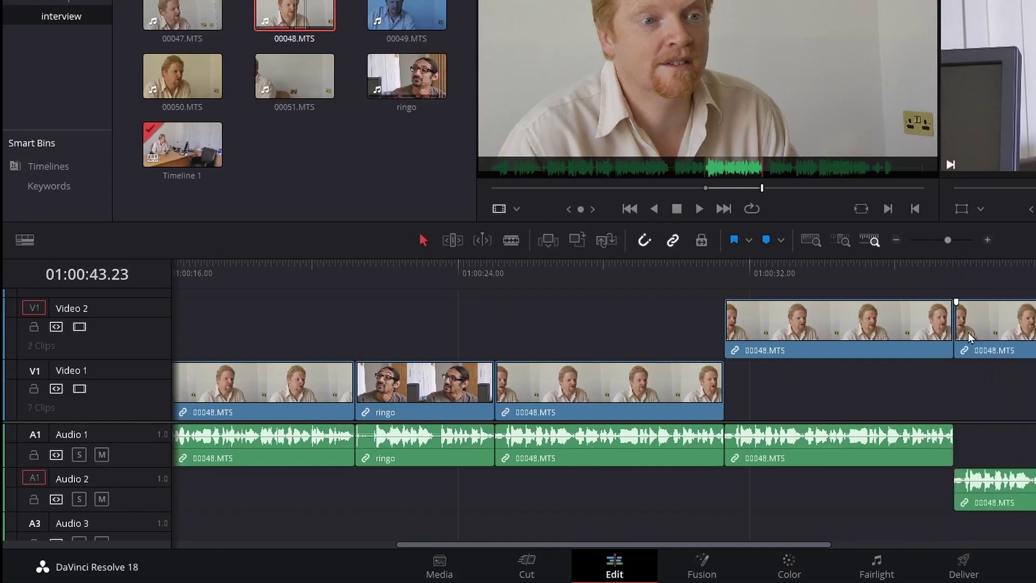
Undo both trial inserts, and return the source video and audio destinations to Video 1 and Audio 1.
key("ctrl+z")
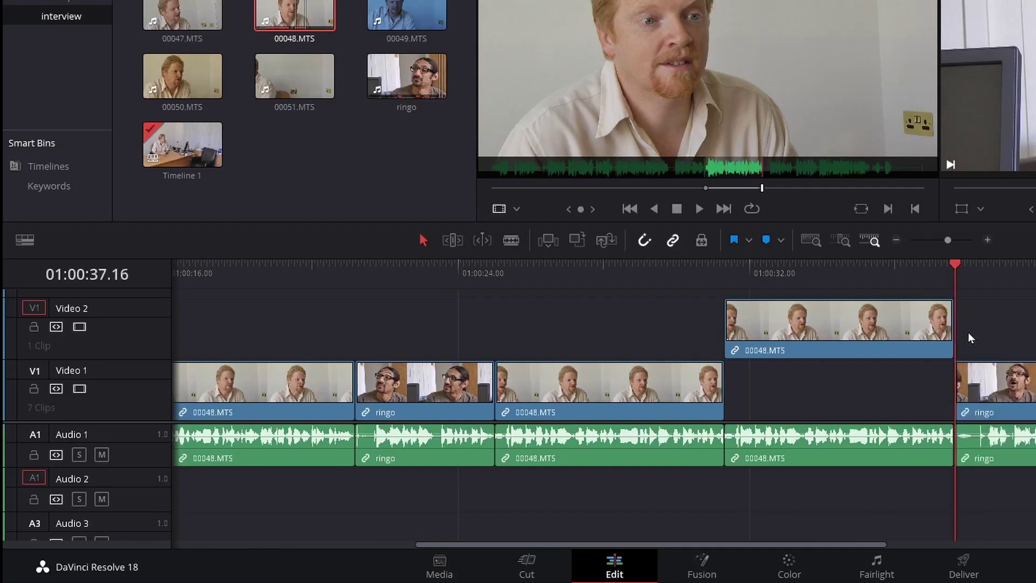
key("ctrl+z")
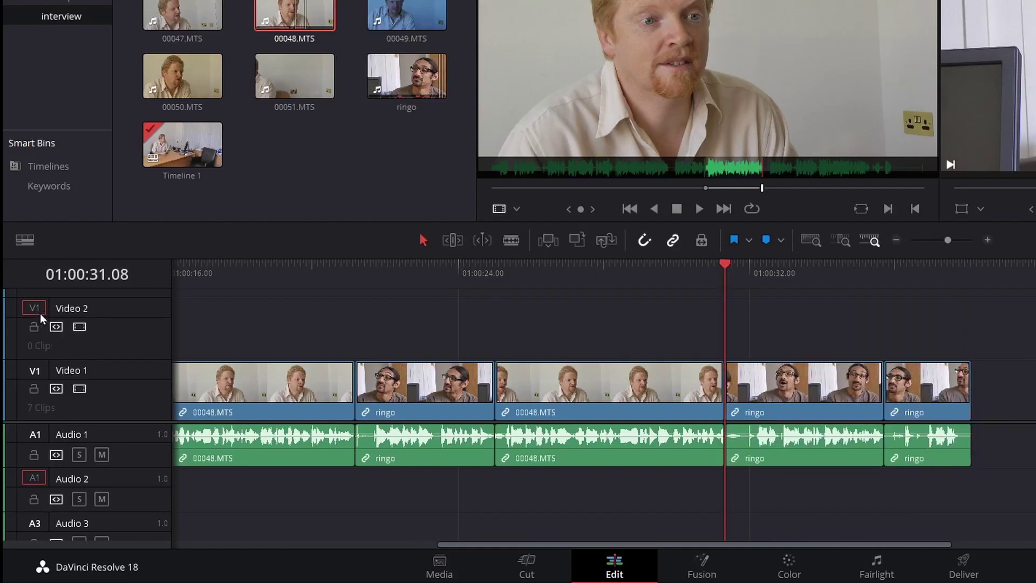
left_click_drag(34, 308, 61, 373)
left_click_drag(35, 480, 30, 436)
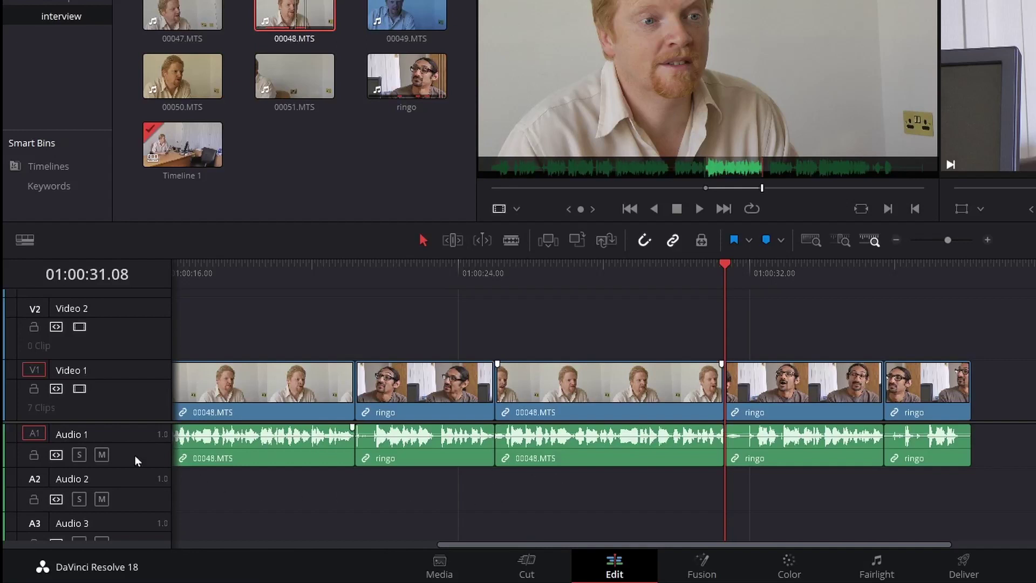
Disable auto track selection on Audio 1, insert the 00048.MTS section with its audio on Audio 2 at 01:00:31.08, and undo it.
left_click(56, 454)
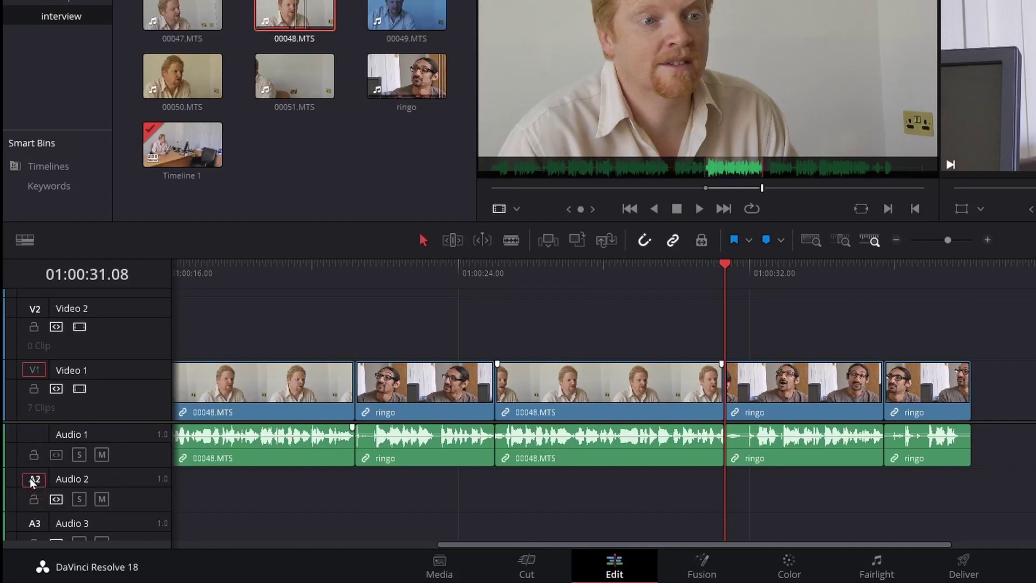
left_click_drag(31, 477, 30, 478)
left_click(548, 240)
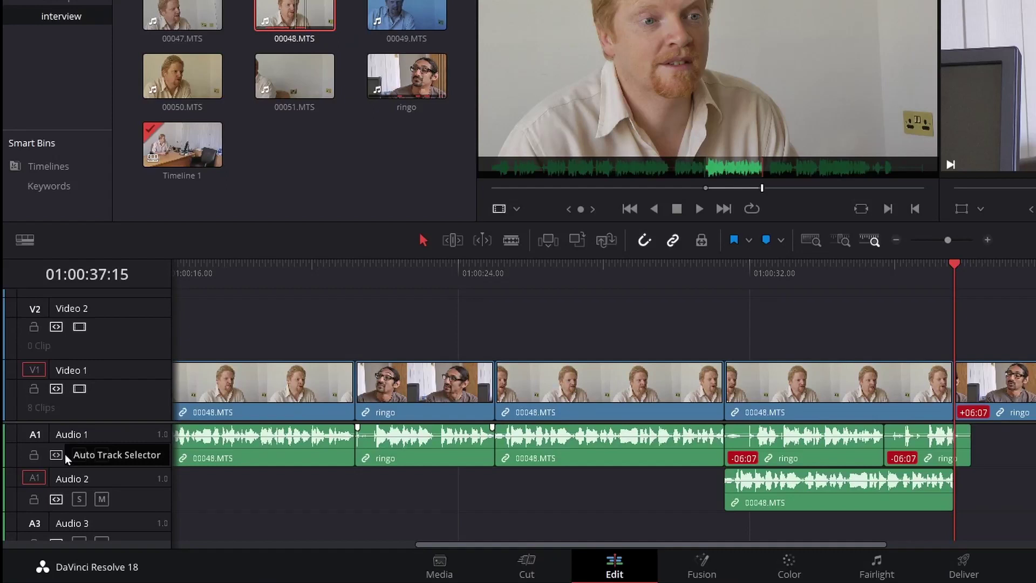
key("ctrl+z")
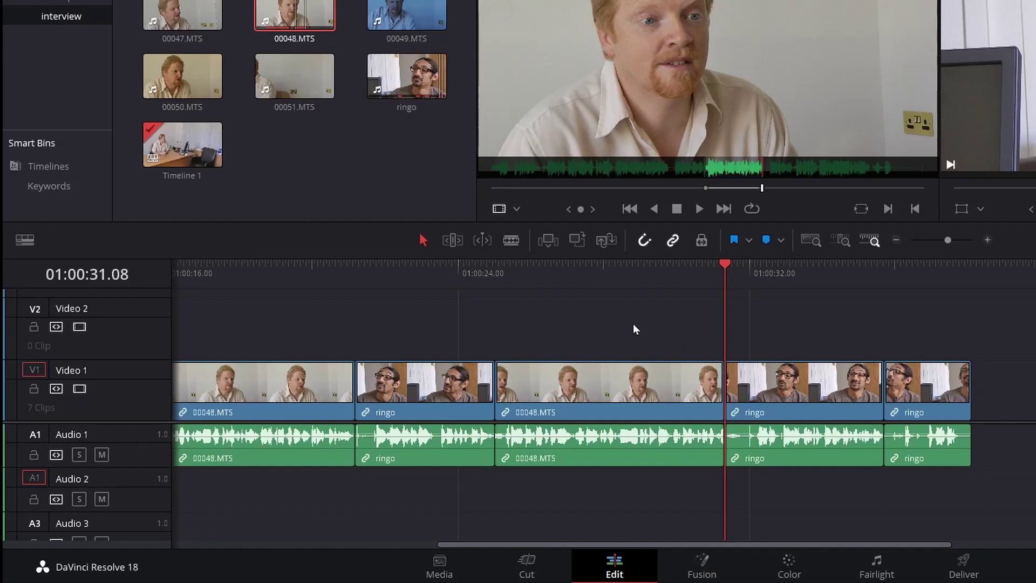
Mark a section of 00048.MTS ending at 00:00:42:17, and insert it at the cut between the last two ringo clips.
left_click_drag(743, 267, 704, 267)
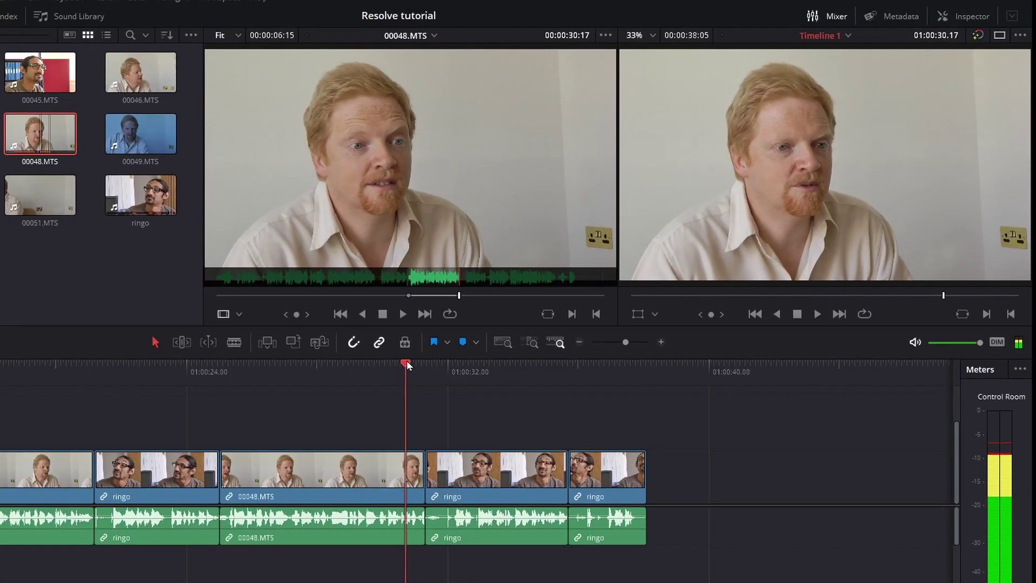
left_click_drag(406, 361, 567, 378)
left_click_drag(474, 296, 555, 295)
key("o")
left_click_drag(494, 222, 930, 89)
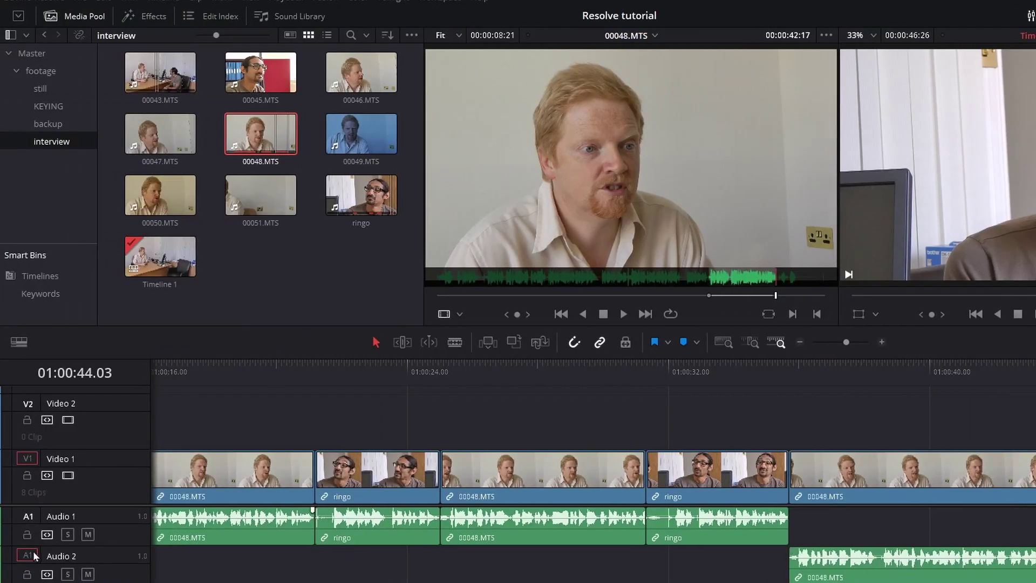
Route the source audio back to Audio 1, and move the inserted 00048.MTS audio from Audio 2 up to Audio 1.
left_click_drag(32, 551, 35, 522)
left_click_drag(869, 575, 856, 529)
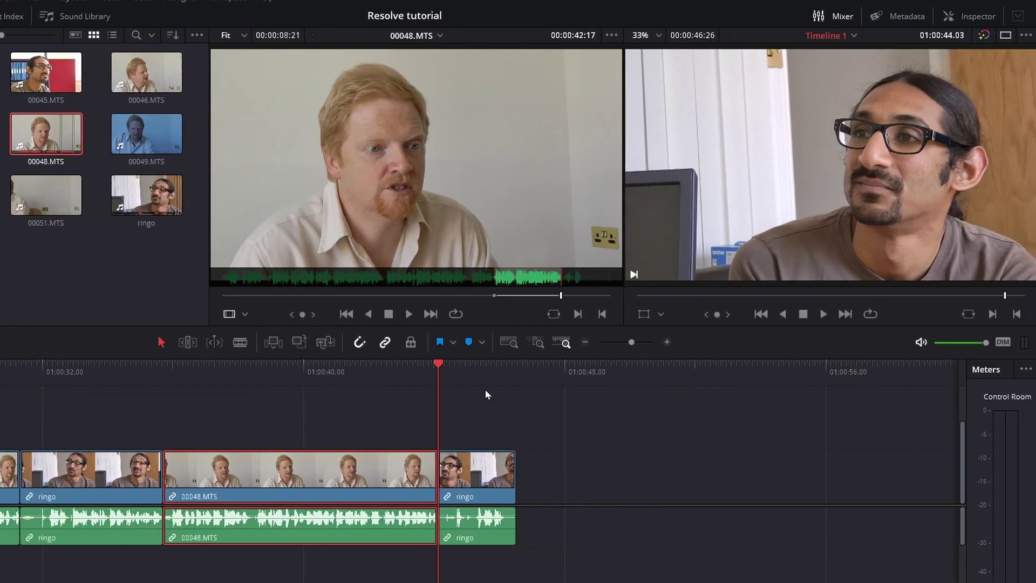
Snap the playhead to the end of the last ringo clip at 01:00:46.13.
left_click_drag(539, 377, 518, 393)
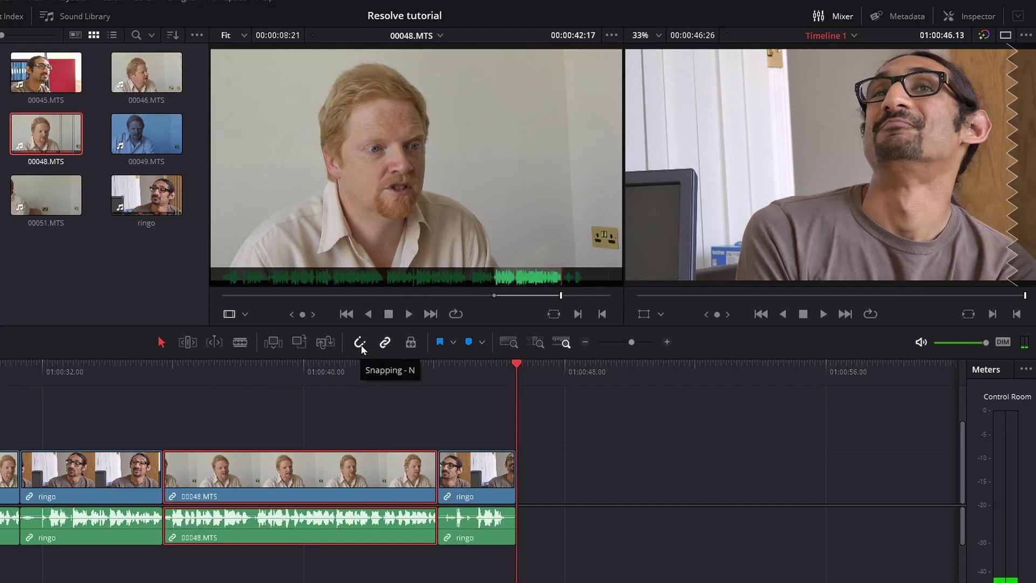
mouse_move(503, 371)
left_mouse_down()
mouse_move(424, 378)
mouse_move(513, 384)
left_mouse_up()
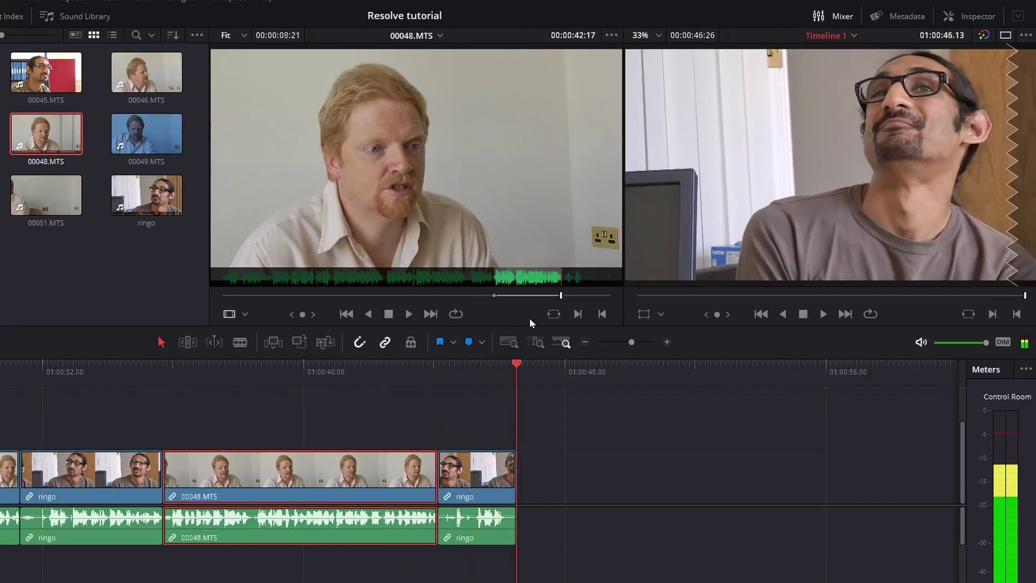
Mark a section of 00048.MTS lasting 00:00:01:13 and ending at 00:00:45:11, and add it after the last ringo clip.
left_click_drag(561, 295, 576, 296)
key("space")
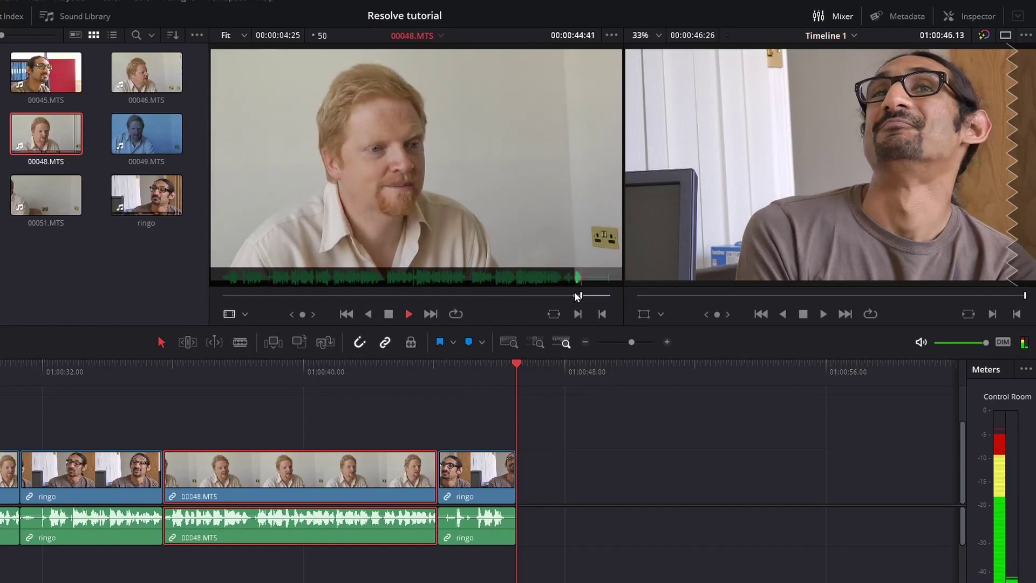
left_click_drag(548, 178, 924, 231)
Play the interview timeline from the long 00048.MTS clip near the end, from the opening clips, and from around 01:00:16 to review the edits.
left_click(302, 407)
key("space")
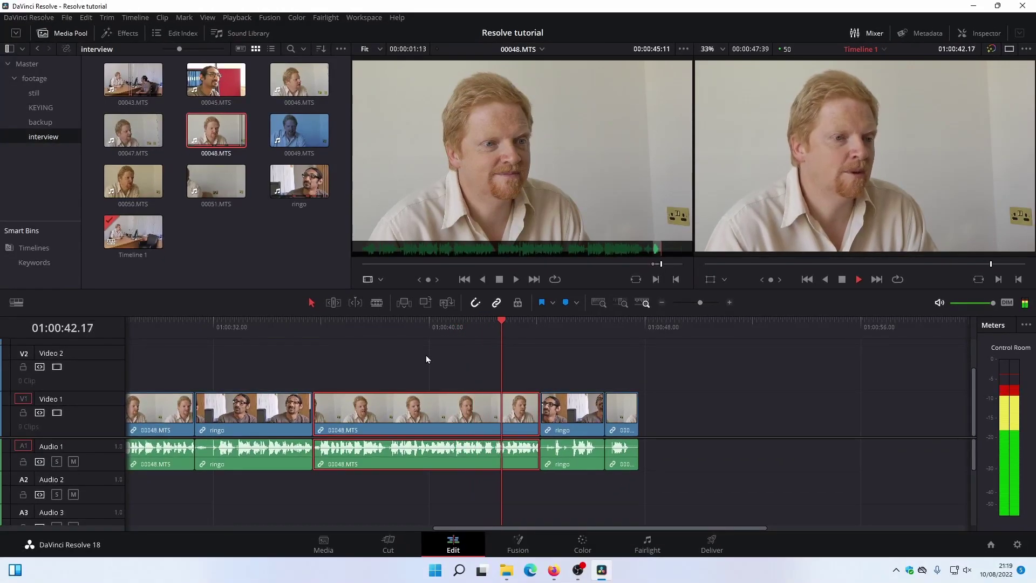
key("shift+z")
key("shift+z")
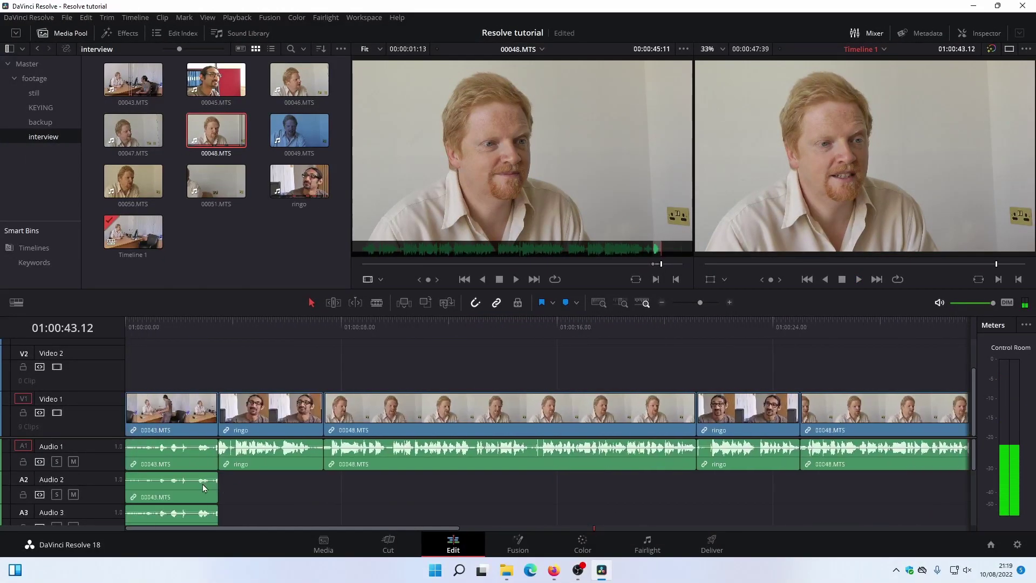
left_click(209, 331)
key("space")
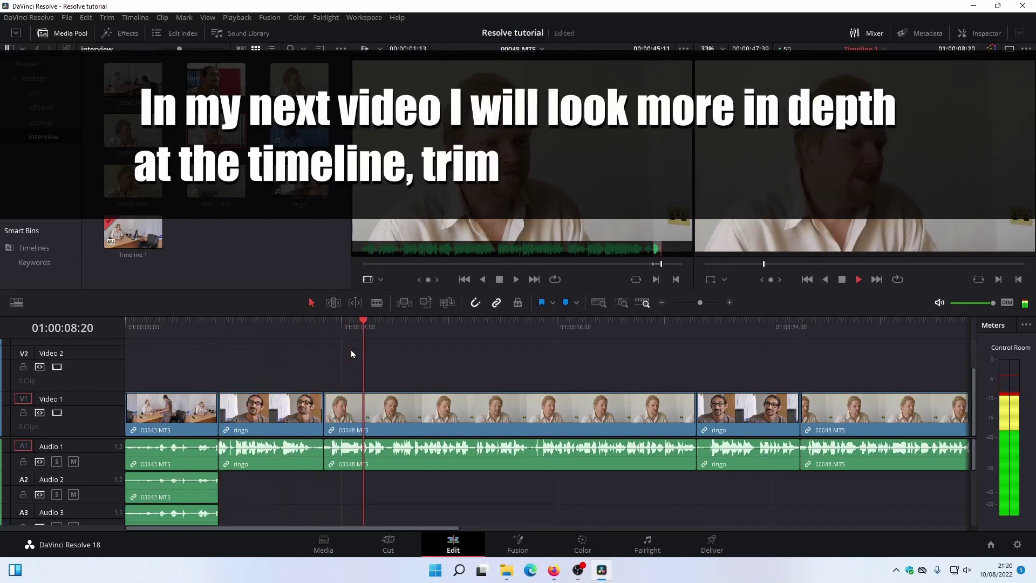
key("space")
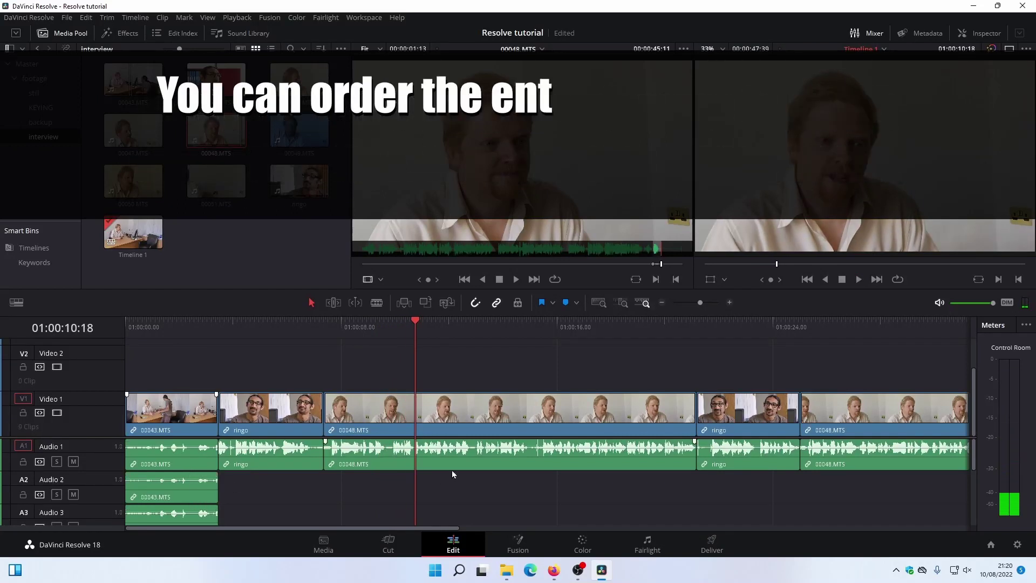
left_click(551, 324)
key("space")
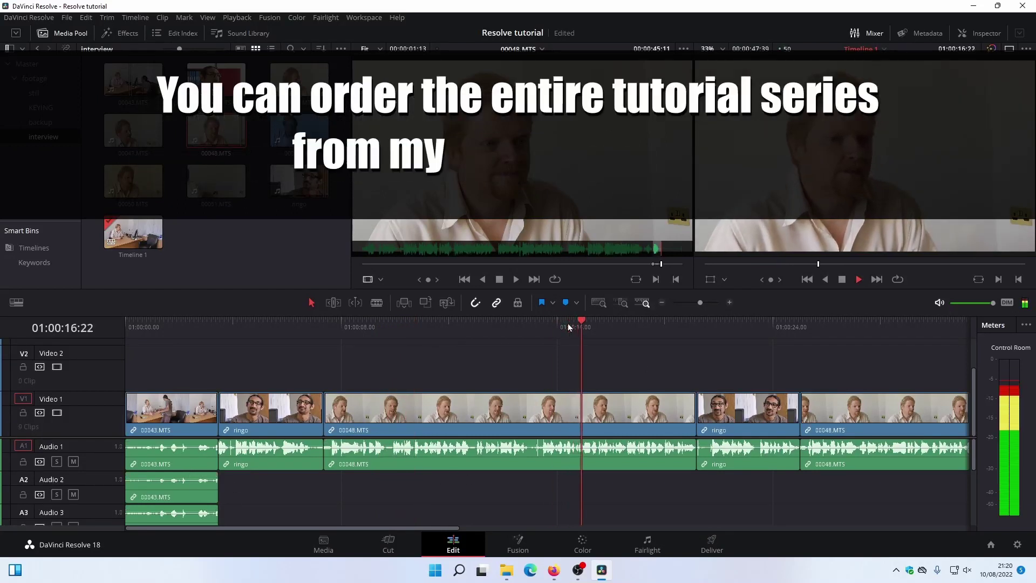